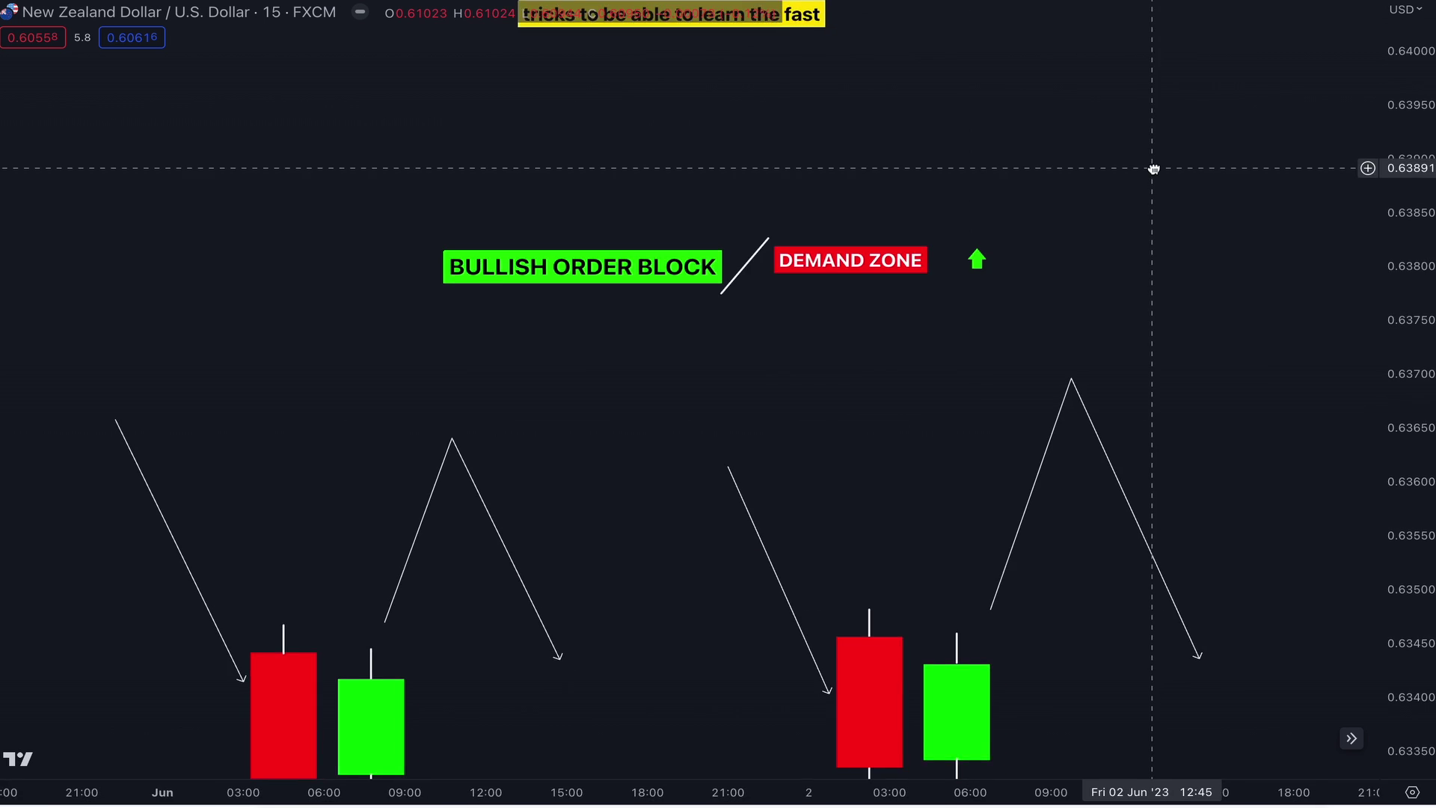
# Step: Nudge the DEMAND ZONE label slightly down-right, next to the BULLISH ORDER BLOCK label
pyautogui.moveTo(1151, 164); pyautogui.dragTo(1115, 141)
pyautogui.moveTo(1167, 288); pyautogui.dragTo(1164, 240)
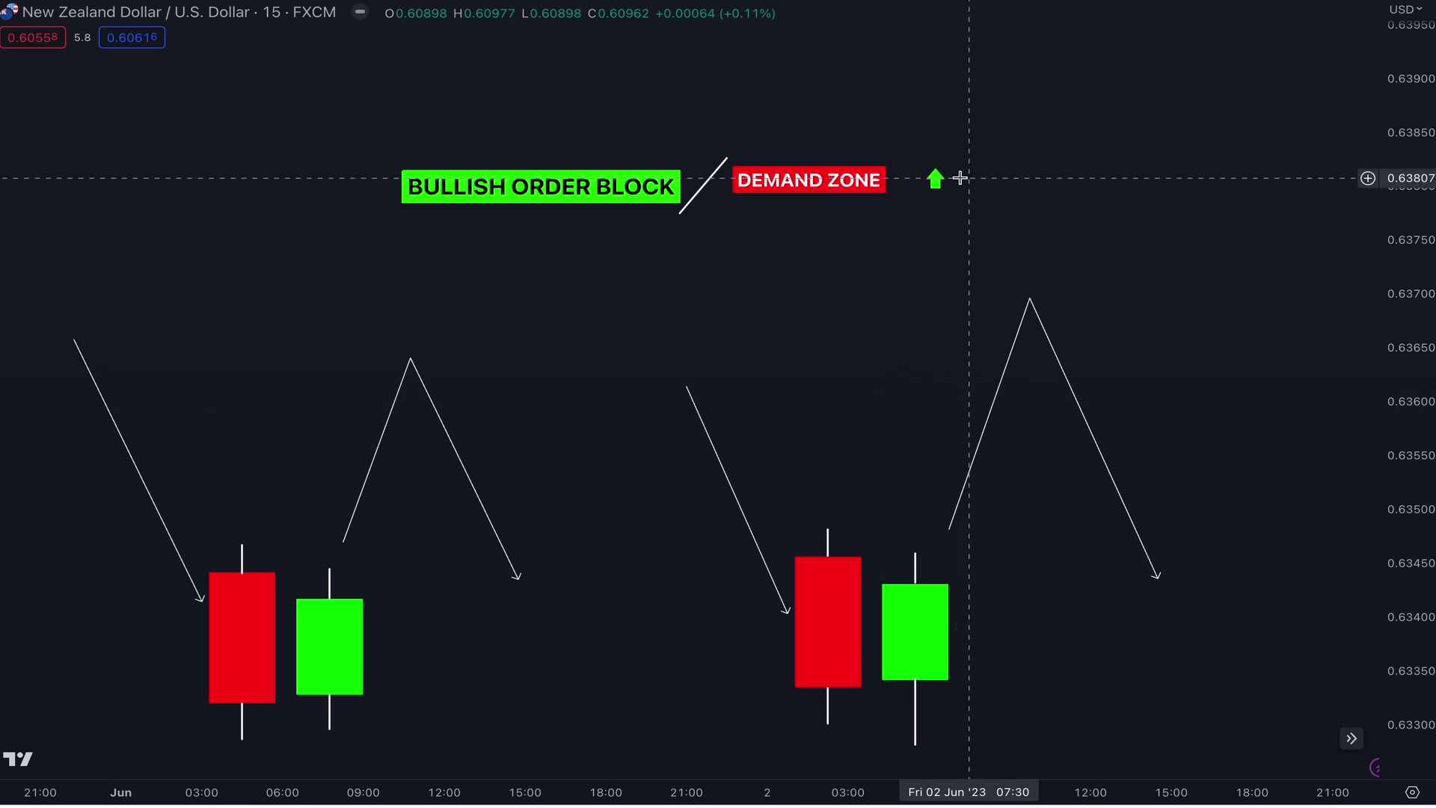
pyautogui.moveTo(865, 183); pyautogui.dragTo(871, 190)
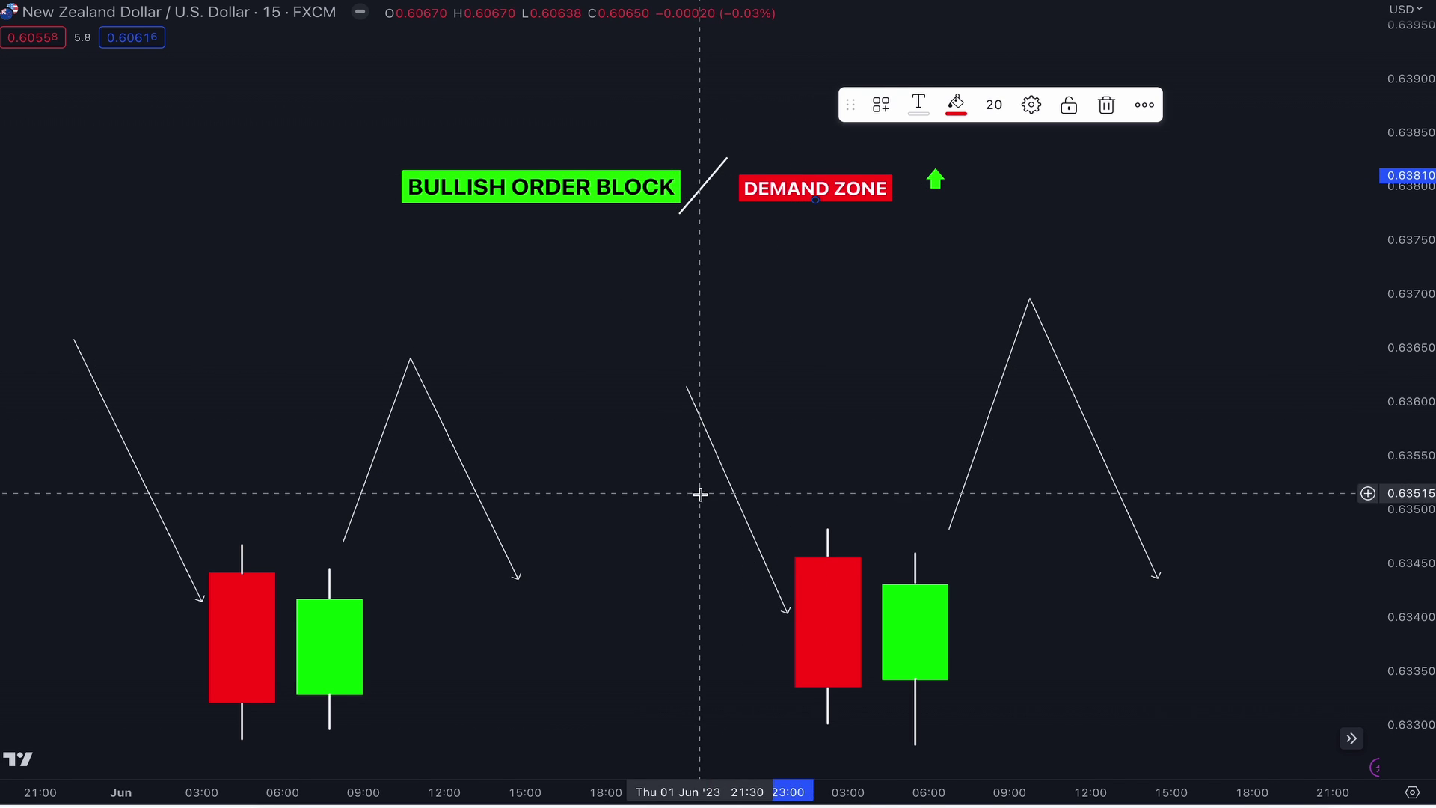
pyautogui.moveTo(700, 494); pyautogui.dragTo(696, 481)
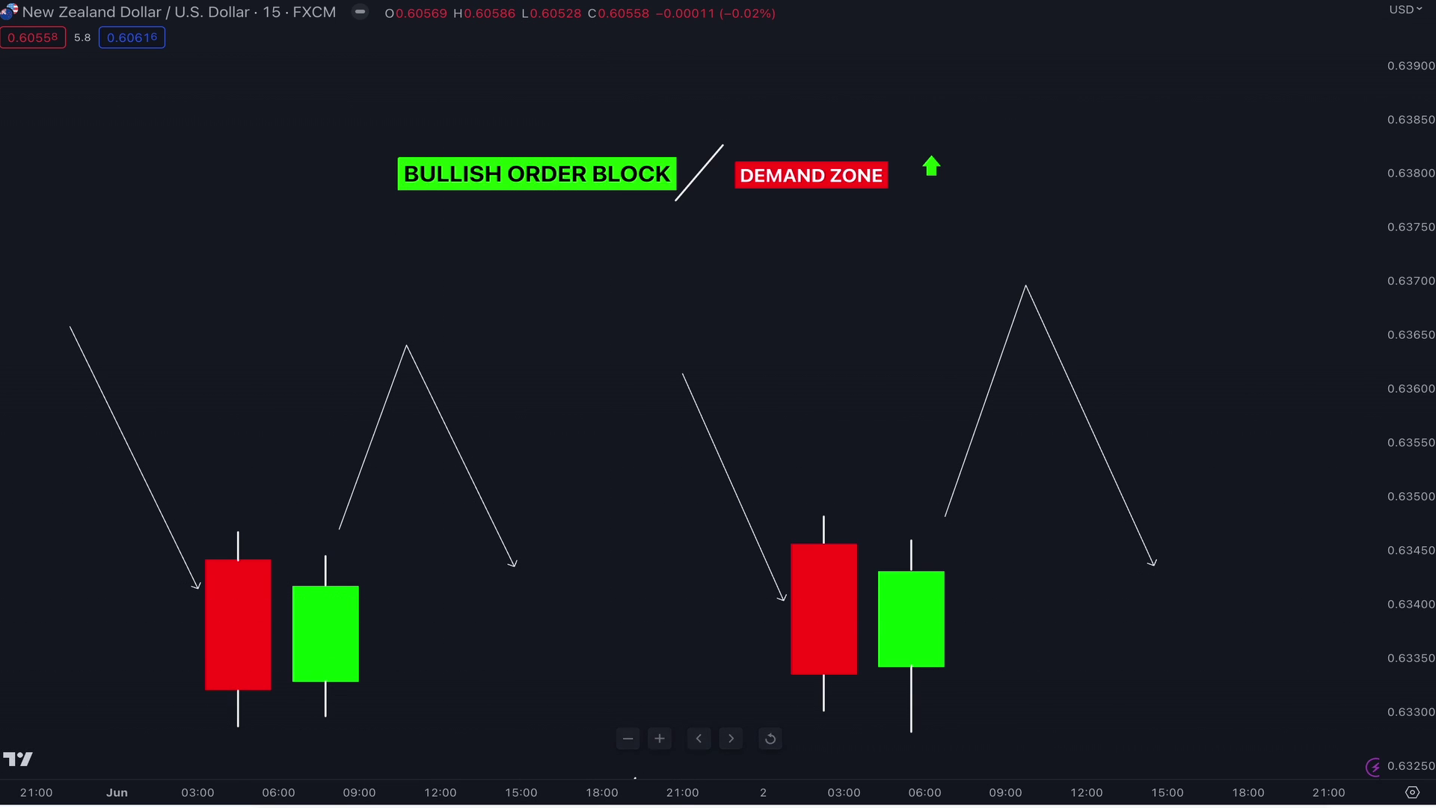
# Step: Draw horizontal lines at both candles' lows and box the left order block with a rectangle
pyautogui.click(597, 806)
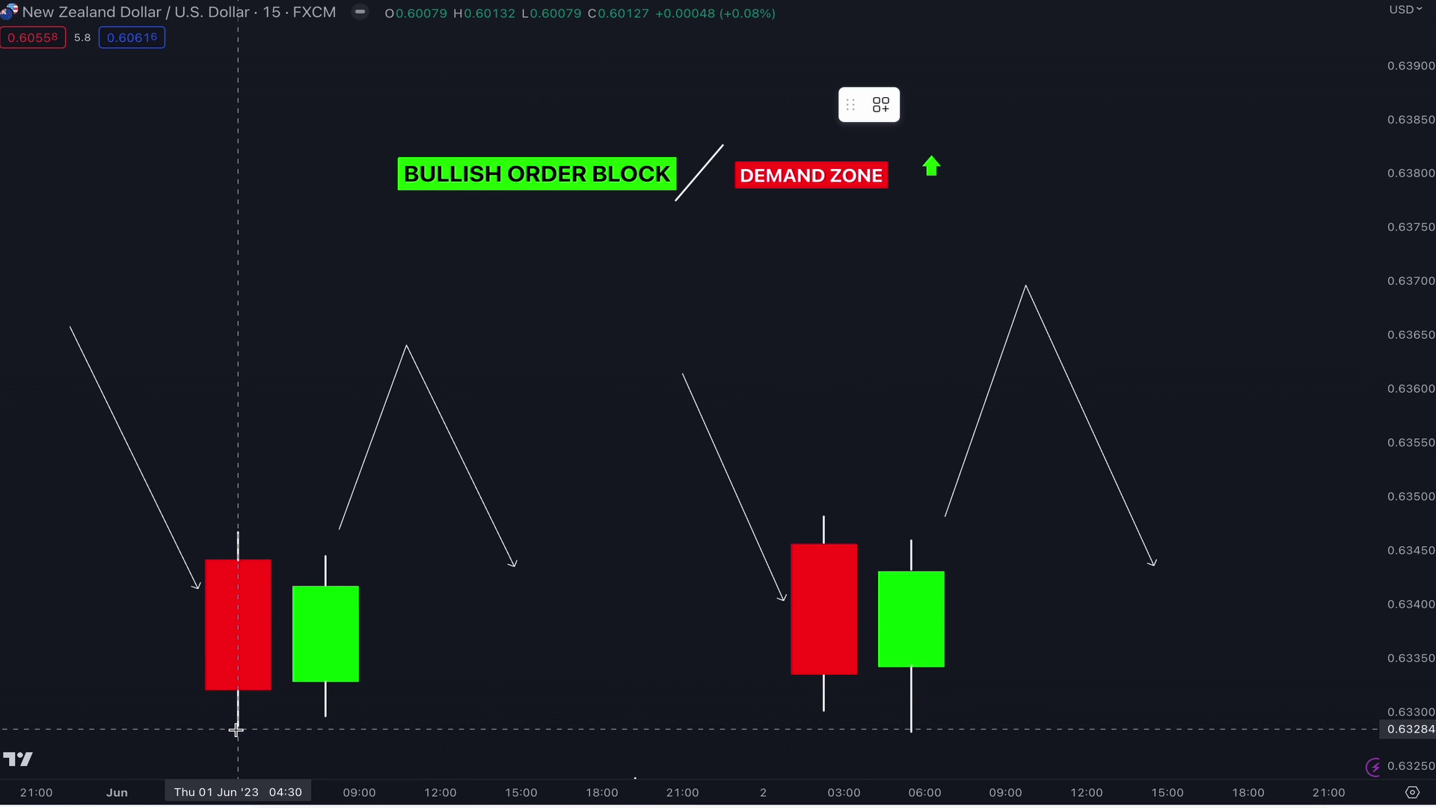
pyautogui.moveTo(238, 728); pyautogui.dragTo(367, 728)
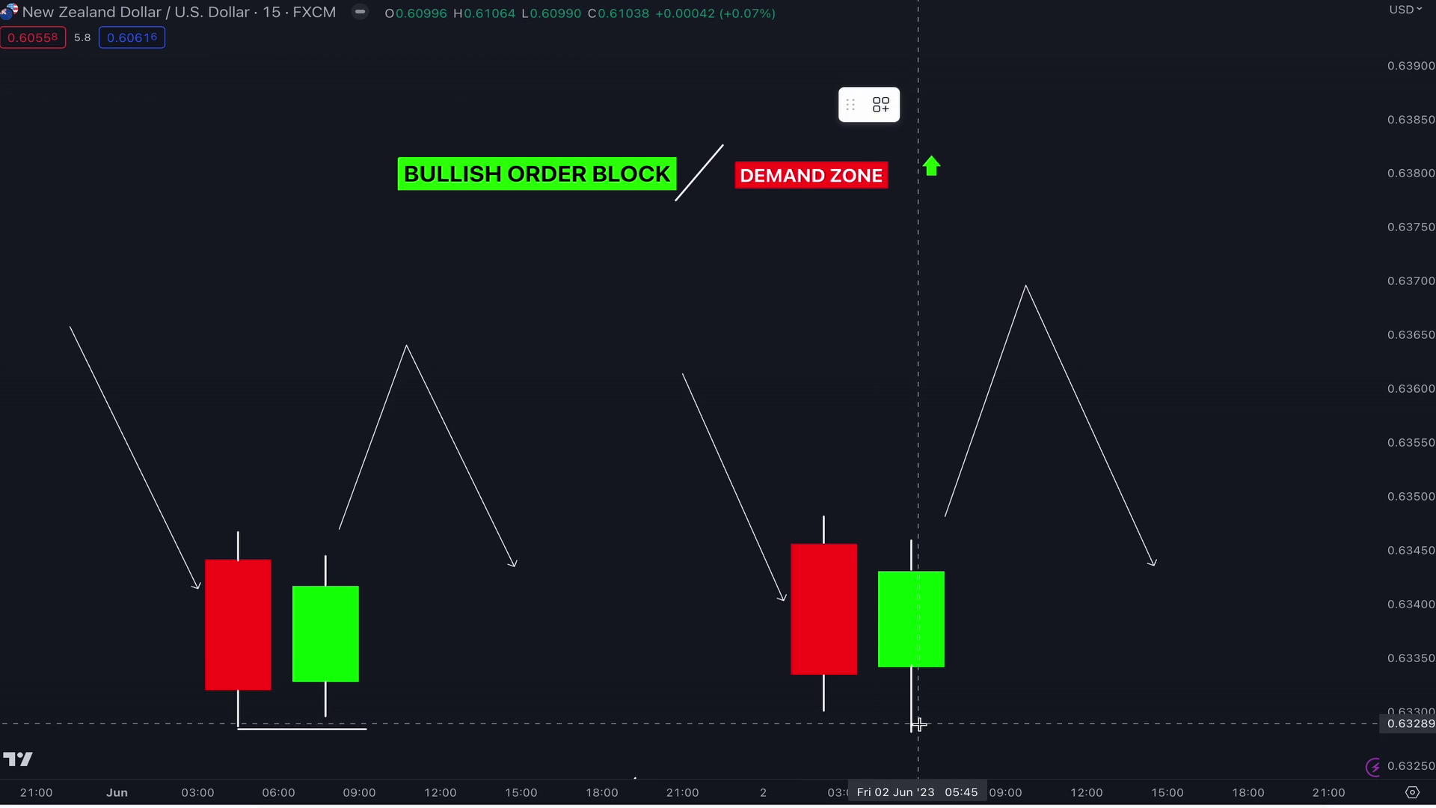
pyautogui.moveTo(910, 736); pyautogui.dragTo(1033, 736)
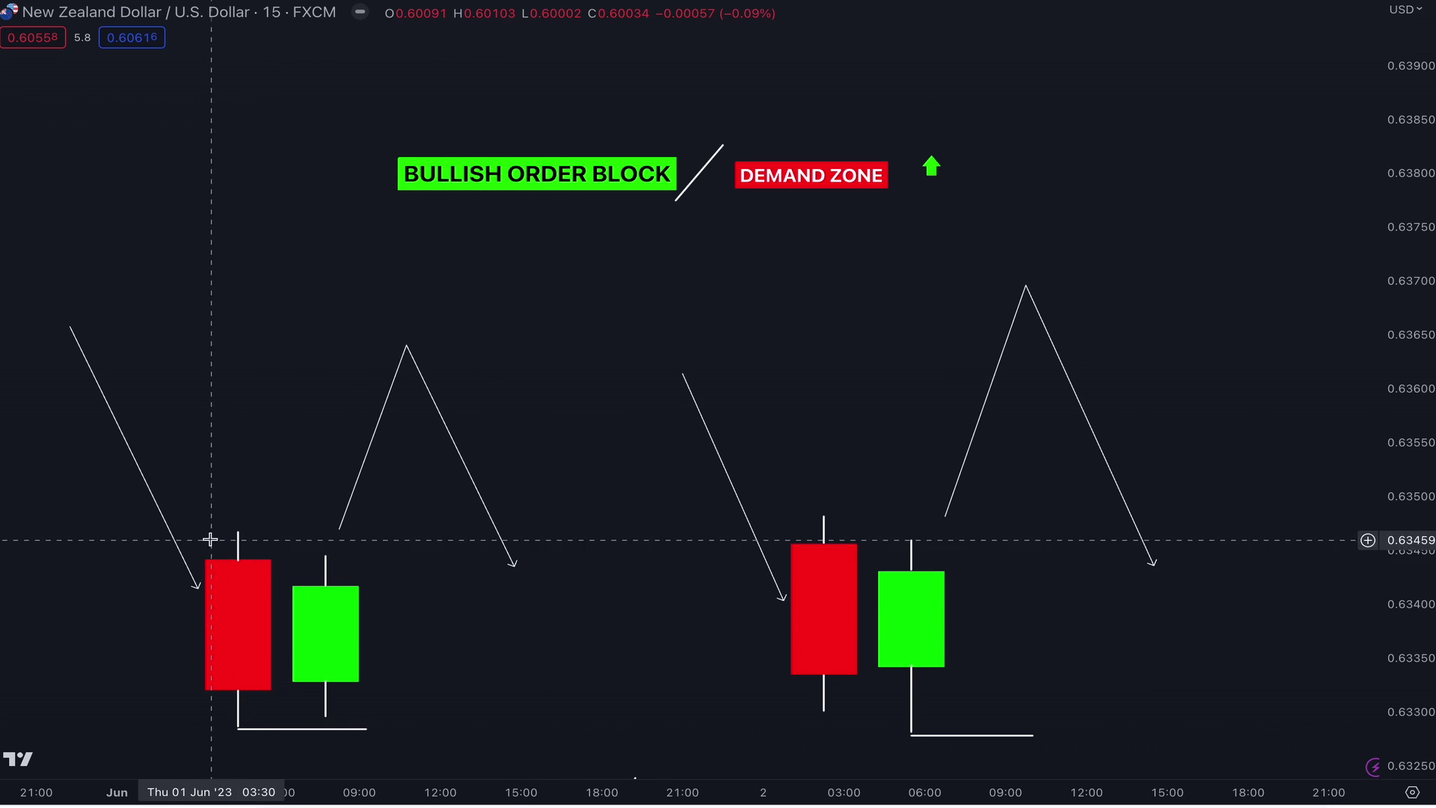
pyautogui.click(591, 801)
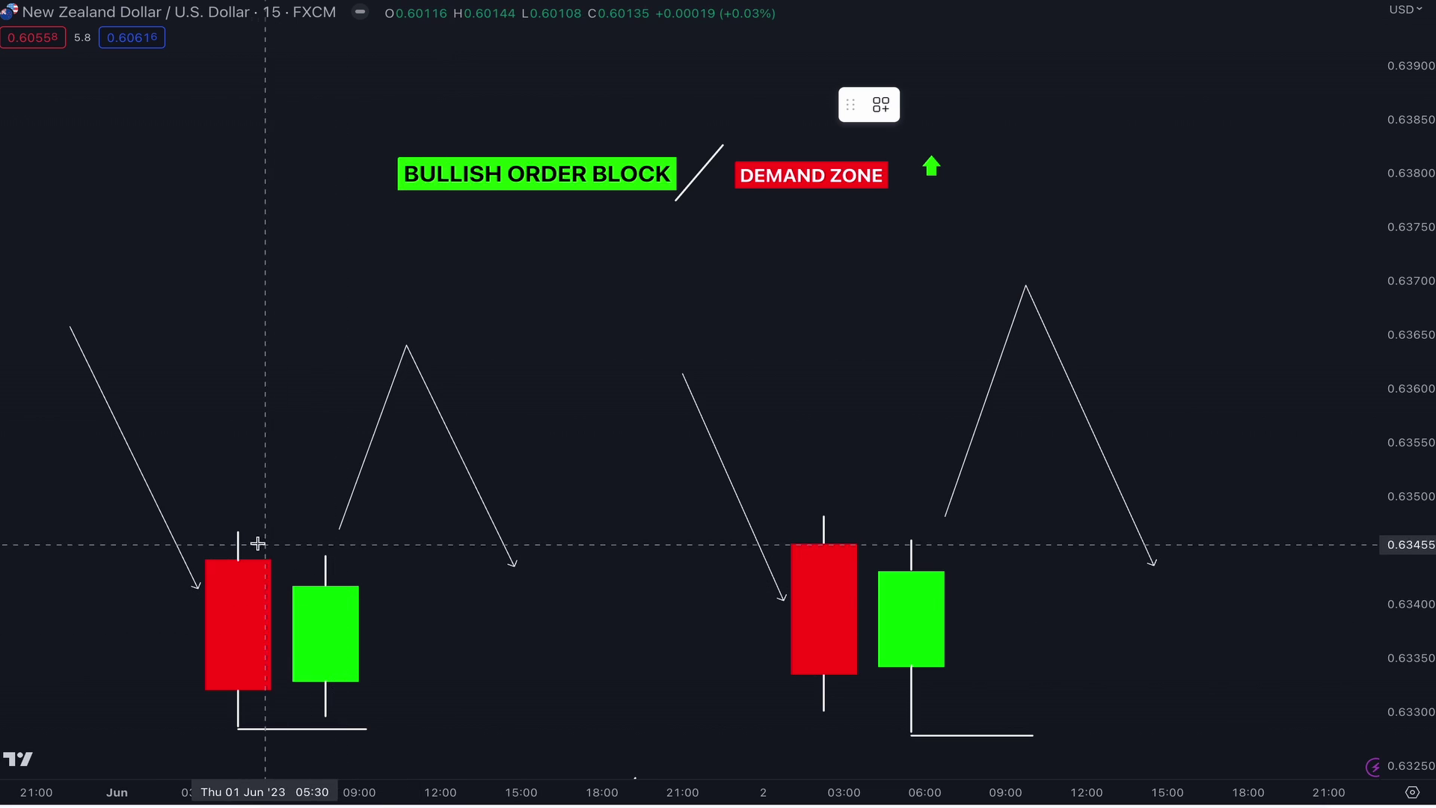
pyautogui.moveTo(237, 529); pyautogui.dragTo(532, 725)
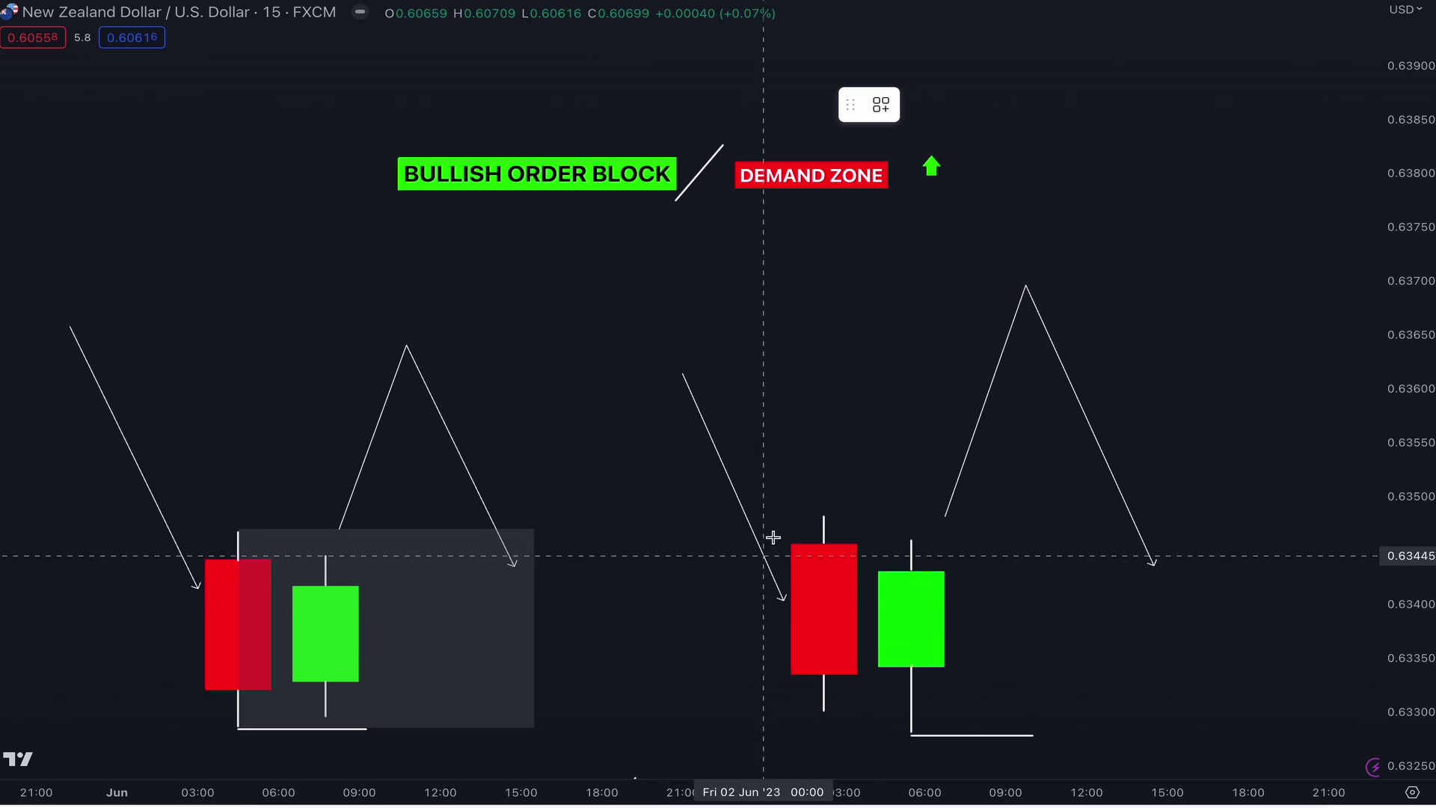
# Step: Draw a grey rectangle over the right order block, stretched across both candles
pyautogui.click(812, 516)
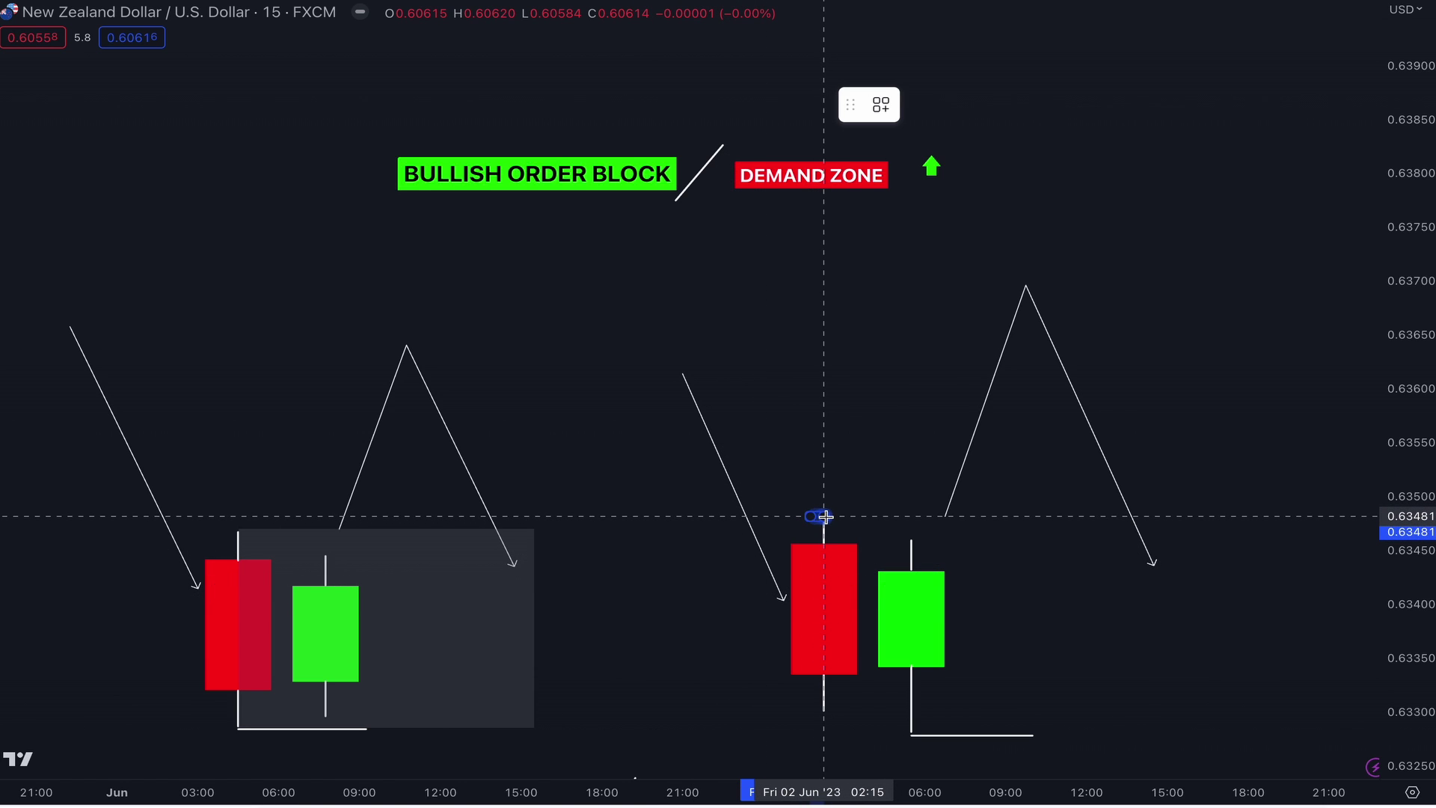
pyautogui.click(858, 711)
pyautogui.moveTo(875, 713)
pyautogui.mouseDown()
pyautogui.moveTo(927, 730)
pyautogui.moveTo(1246, 731)
pyautogui.mouseUp()
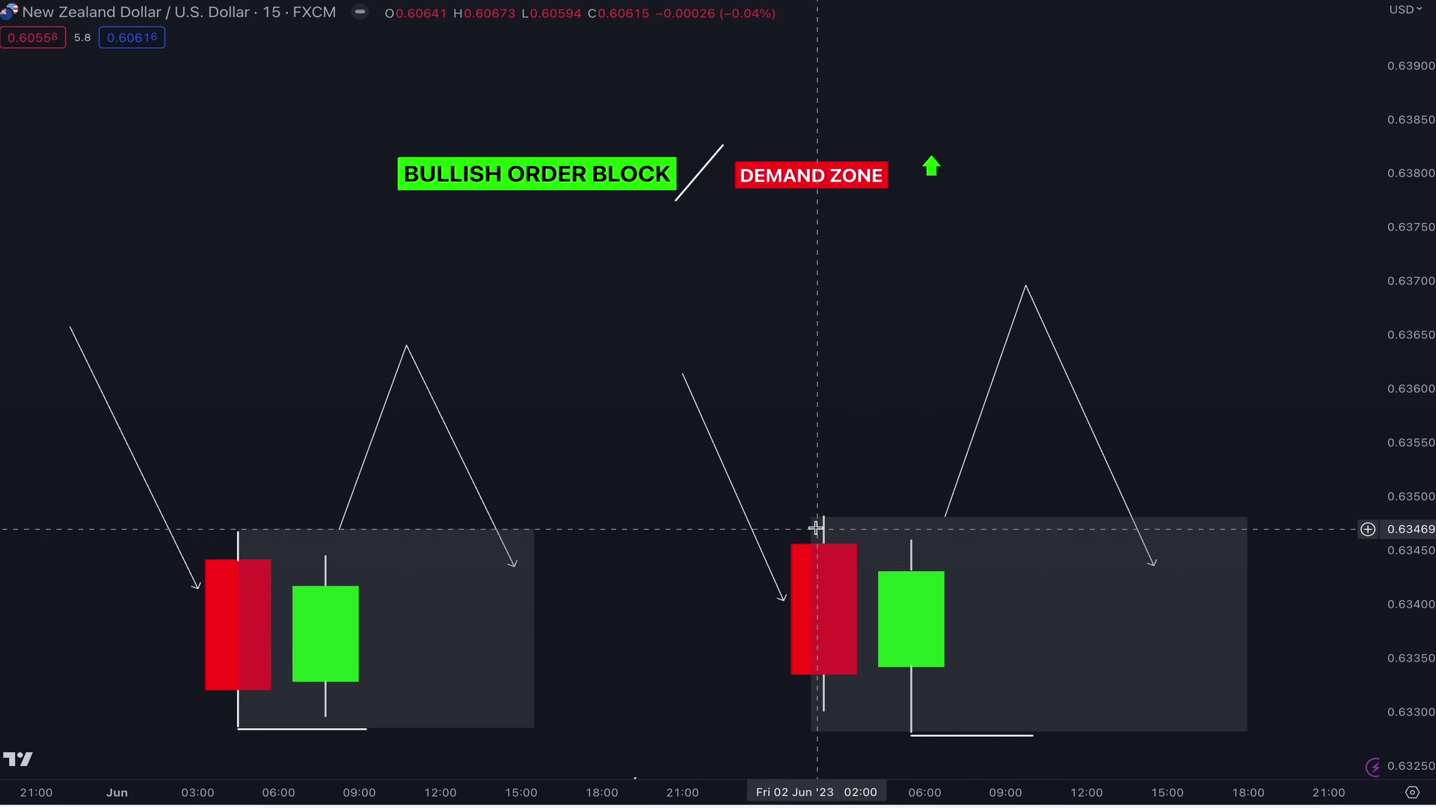
pyautogui.moveTo(810, 517); pyautogui.dragTo(816, 519)
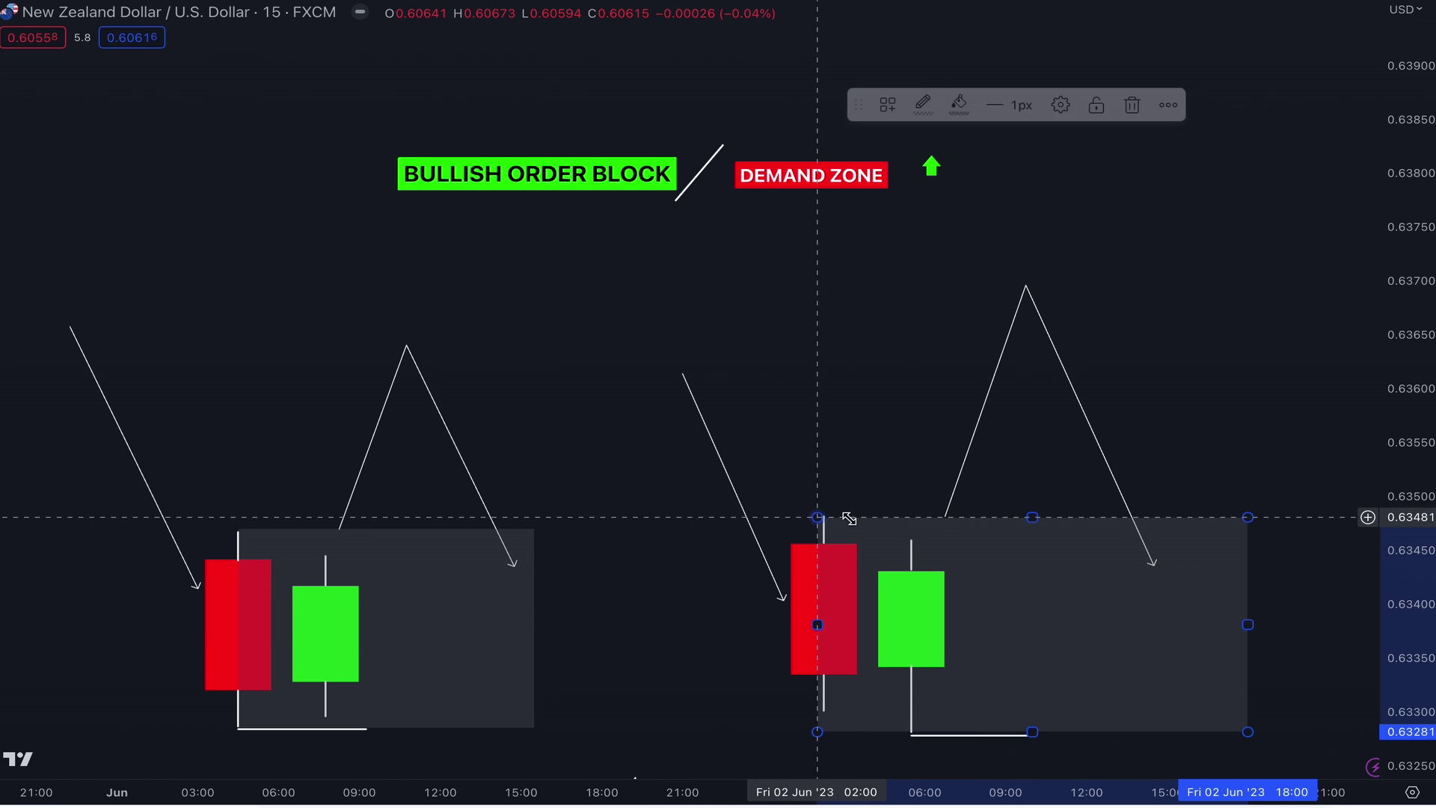
# Step: Lower both zone rectangles' top edges to the red candle bodies
pyautogui.click(239, 529)
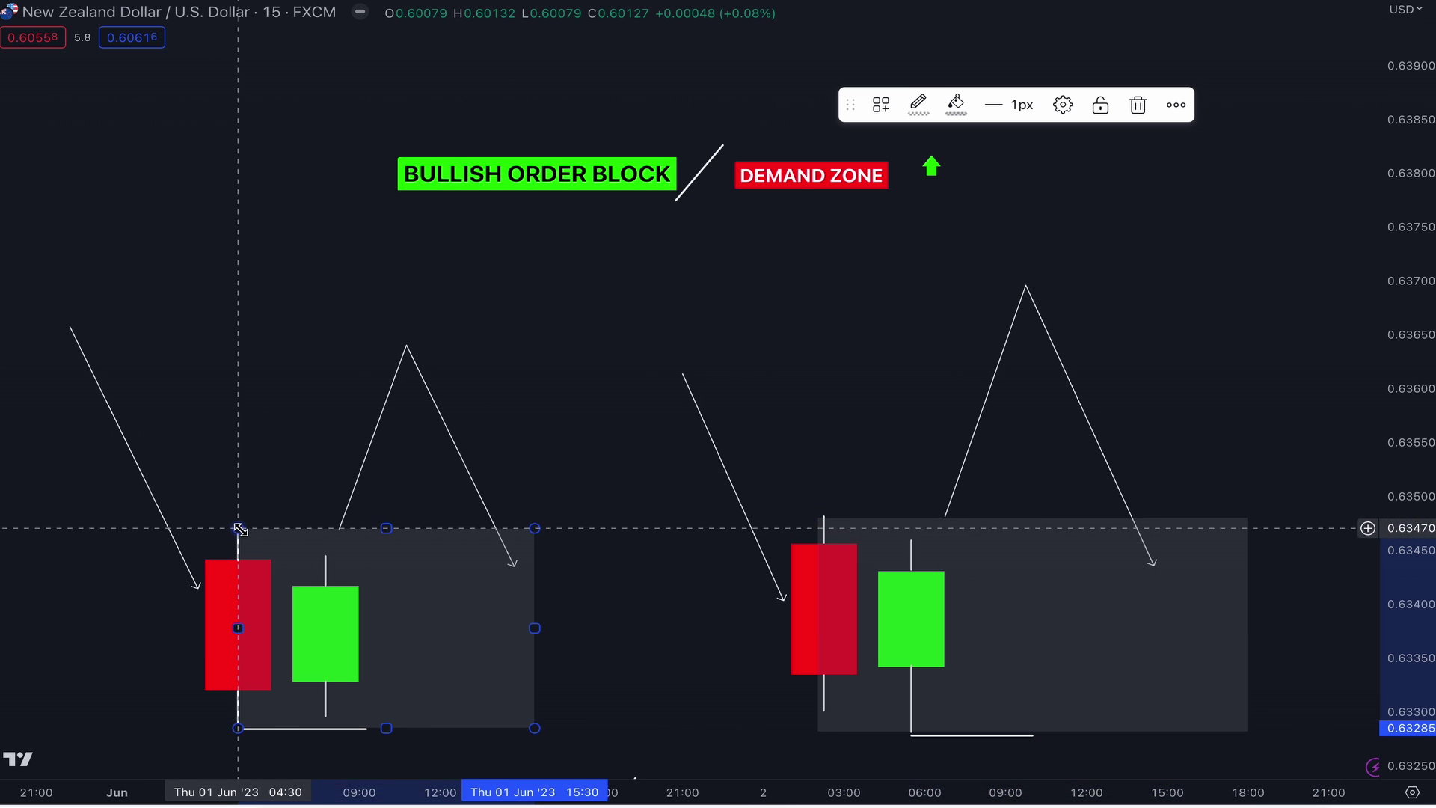
pyautogui.click(530, 472)
pyautogui.moveTo(534, 528); pyautogui.dragTo(540, 559)
pyautogui.click(262, 564)
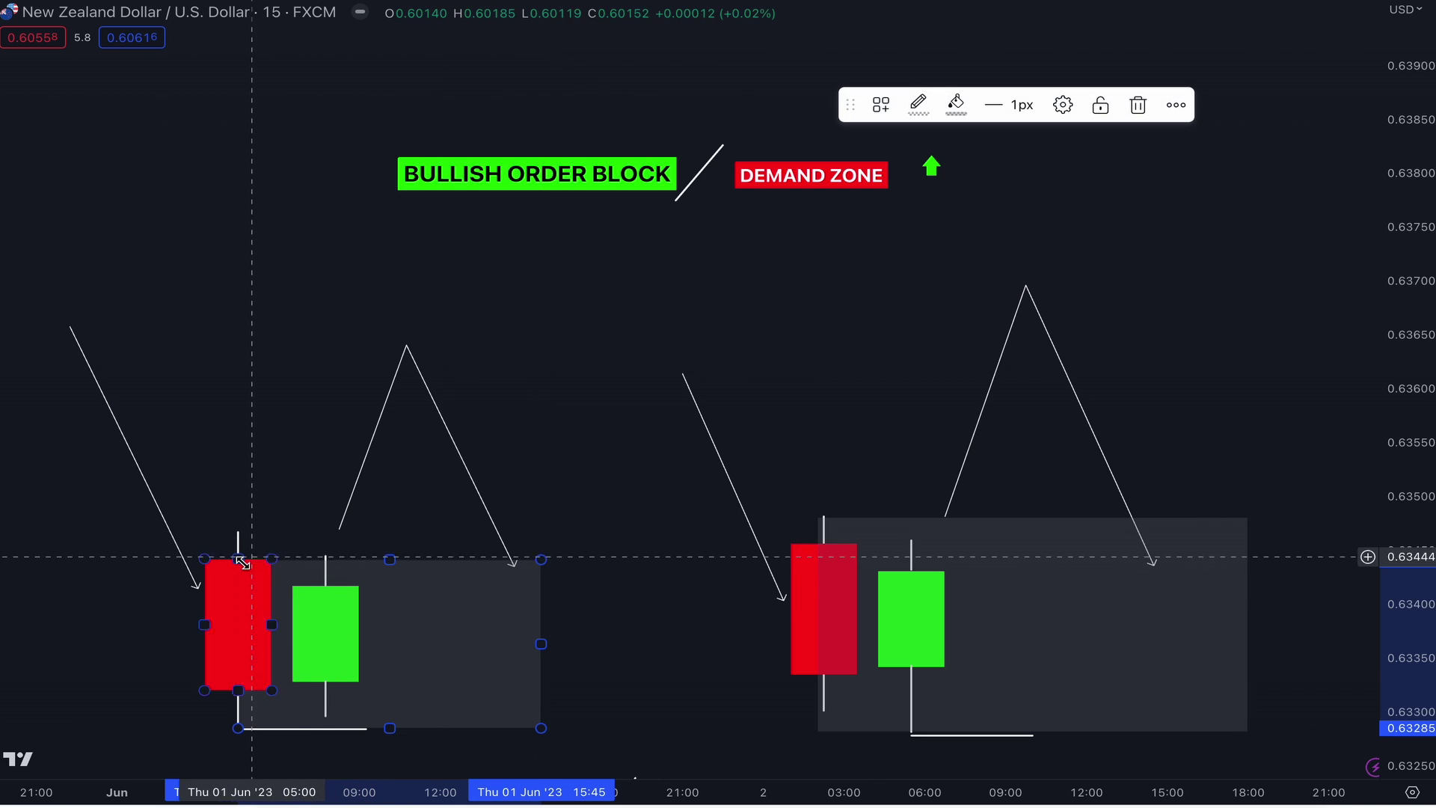
pyautogui.click(262, 564)
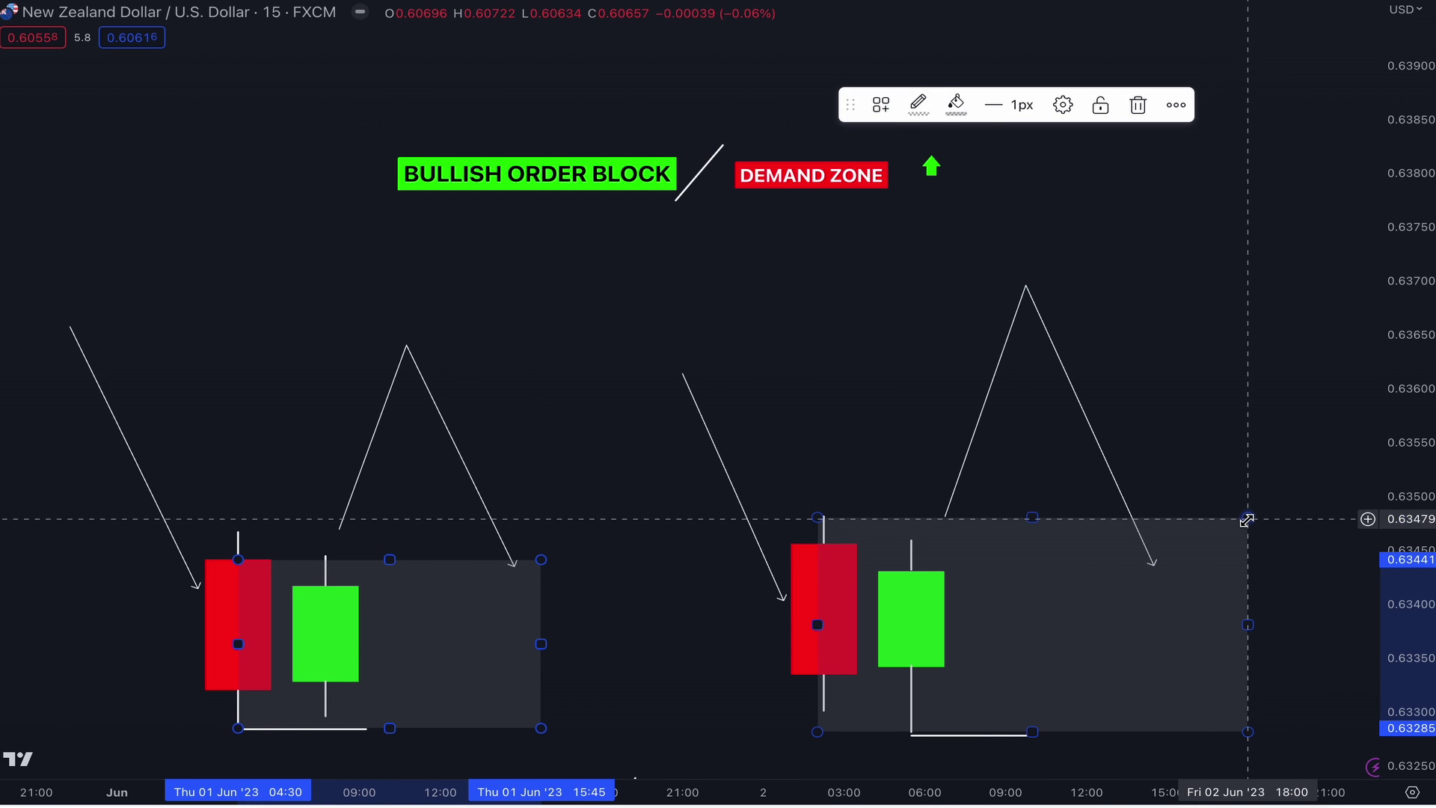
pyautogui.moveTo(1245, 517); pyautogui.dragTo(1264, 543)
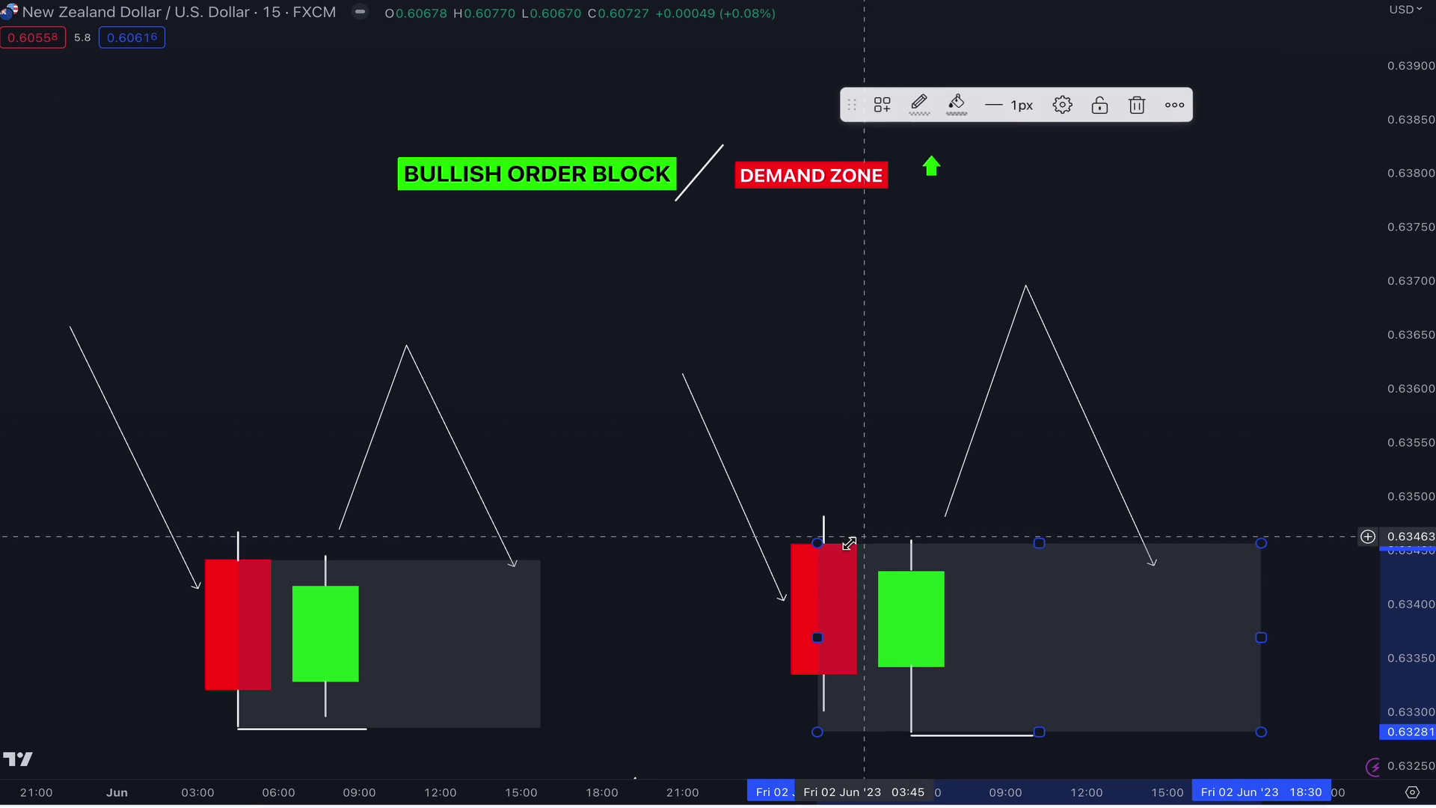
pyautogui.click(913, 438)
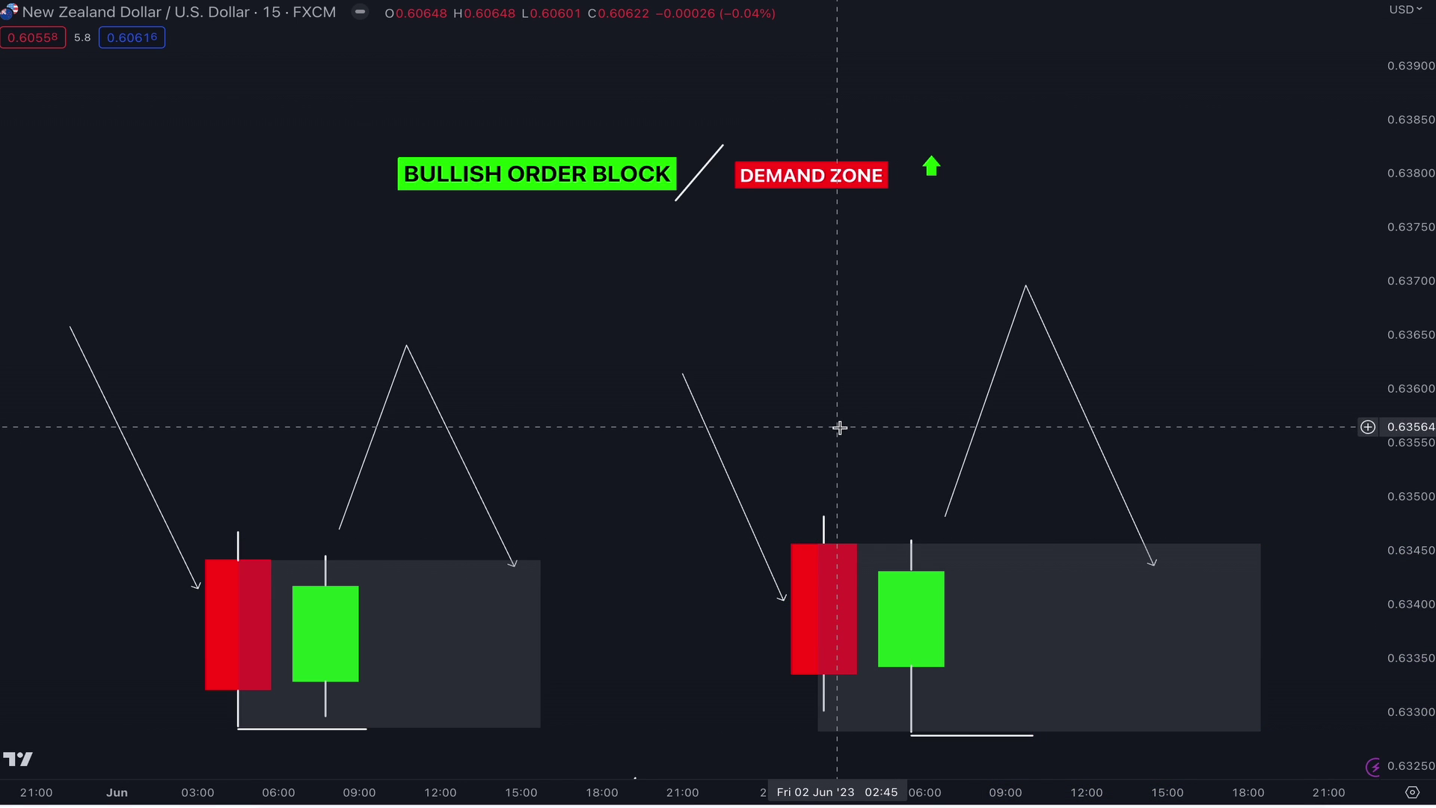
pyautogui.click(234, 712)
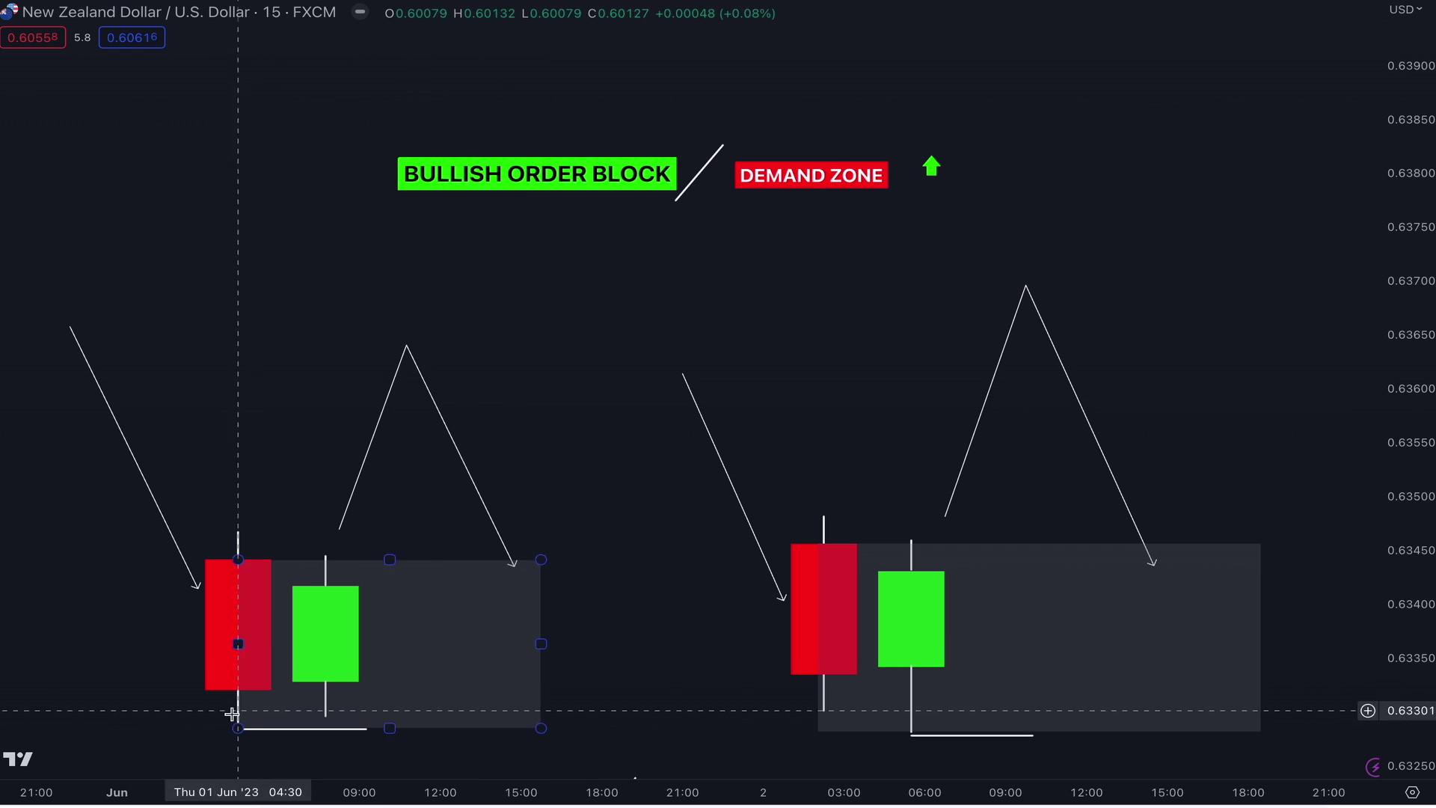
pyautogui.click(673, 727)
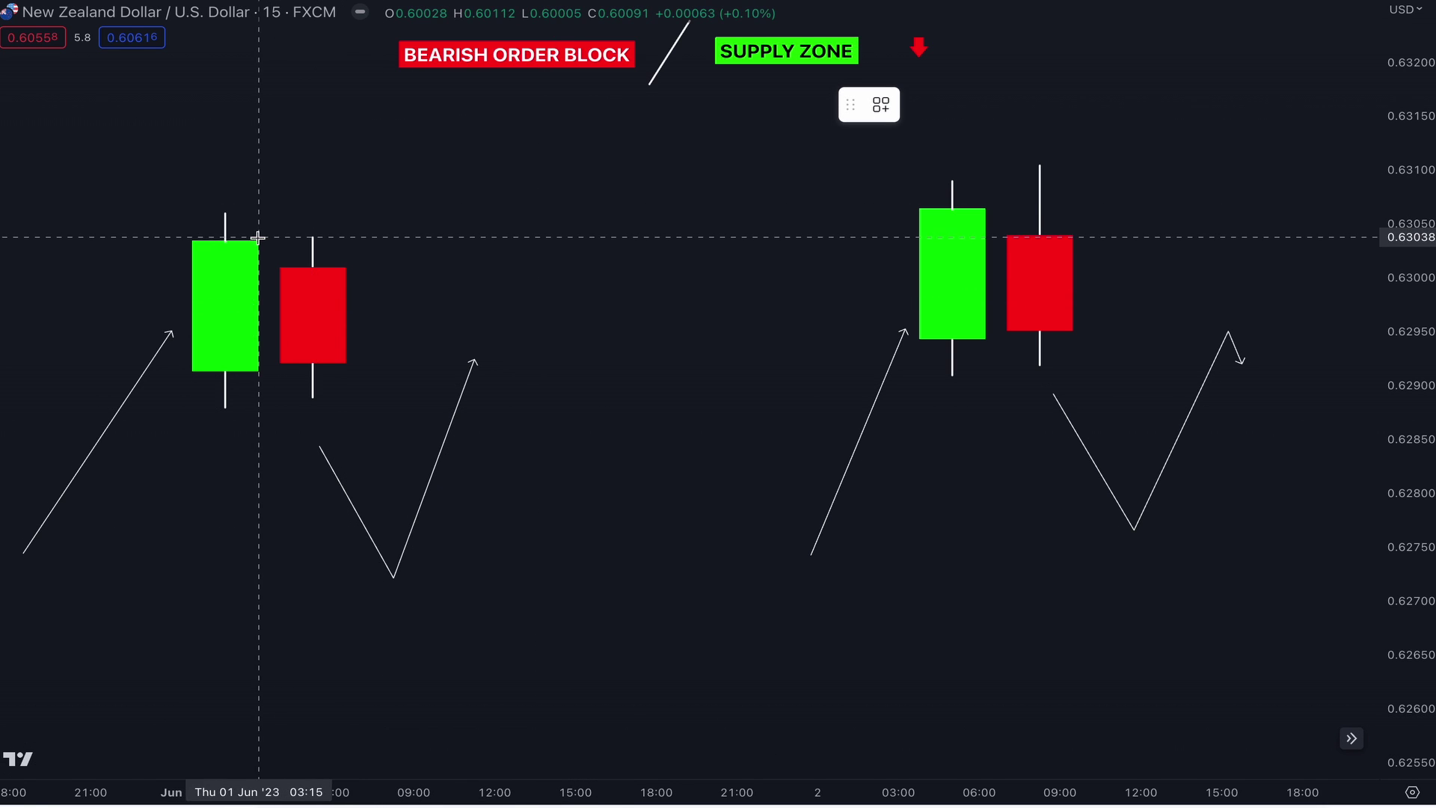
# Step: Draw short horizontal lines at the left green candle's high and the right red candle's high
pyautogui.click(226, 212)
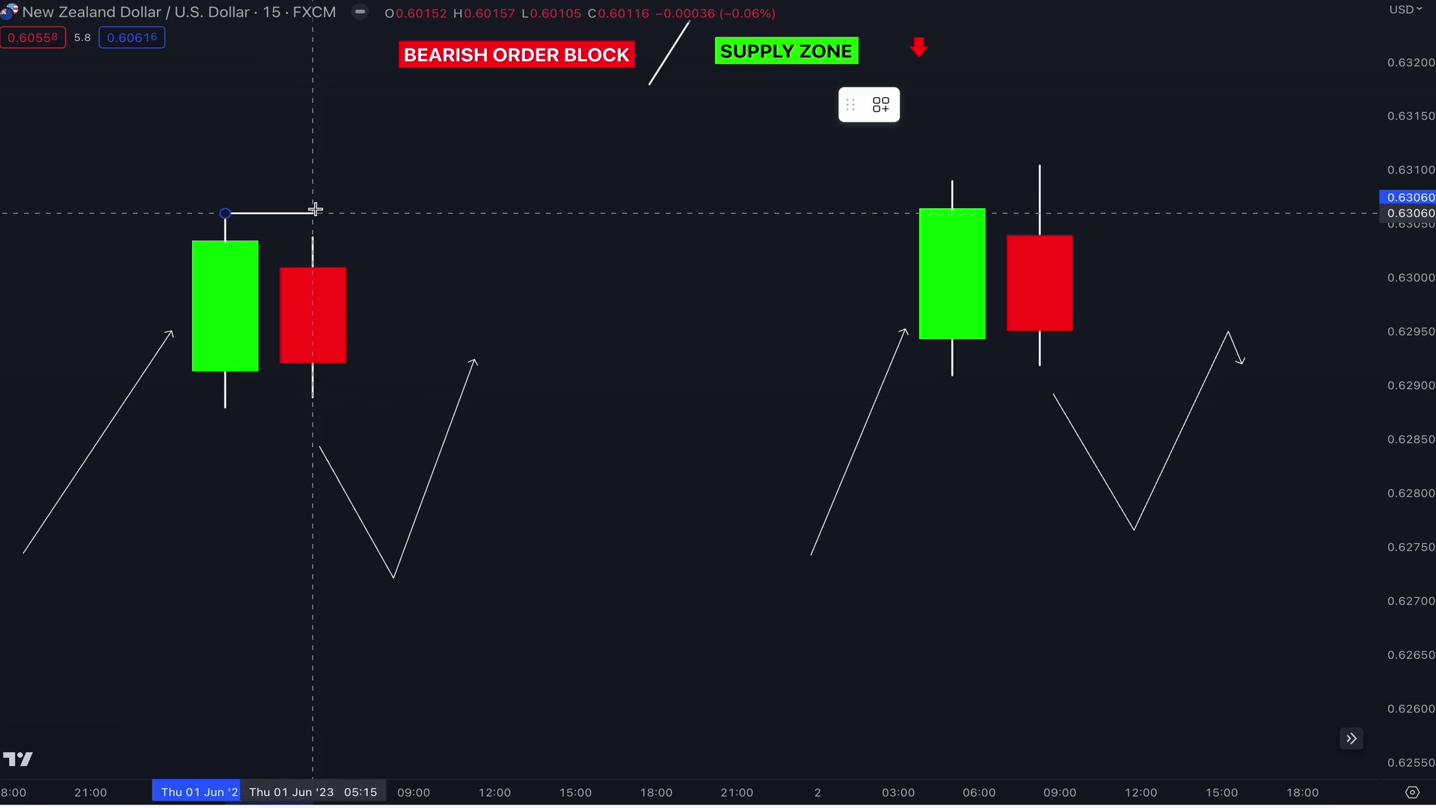
pyautogui.click(359, 207)
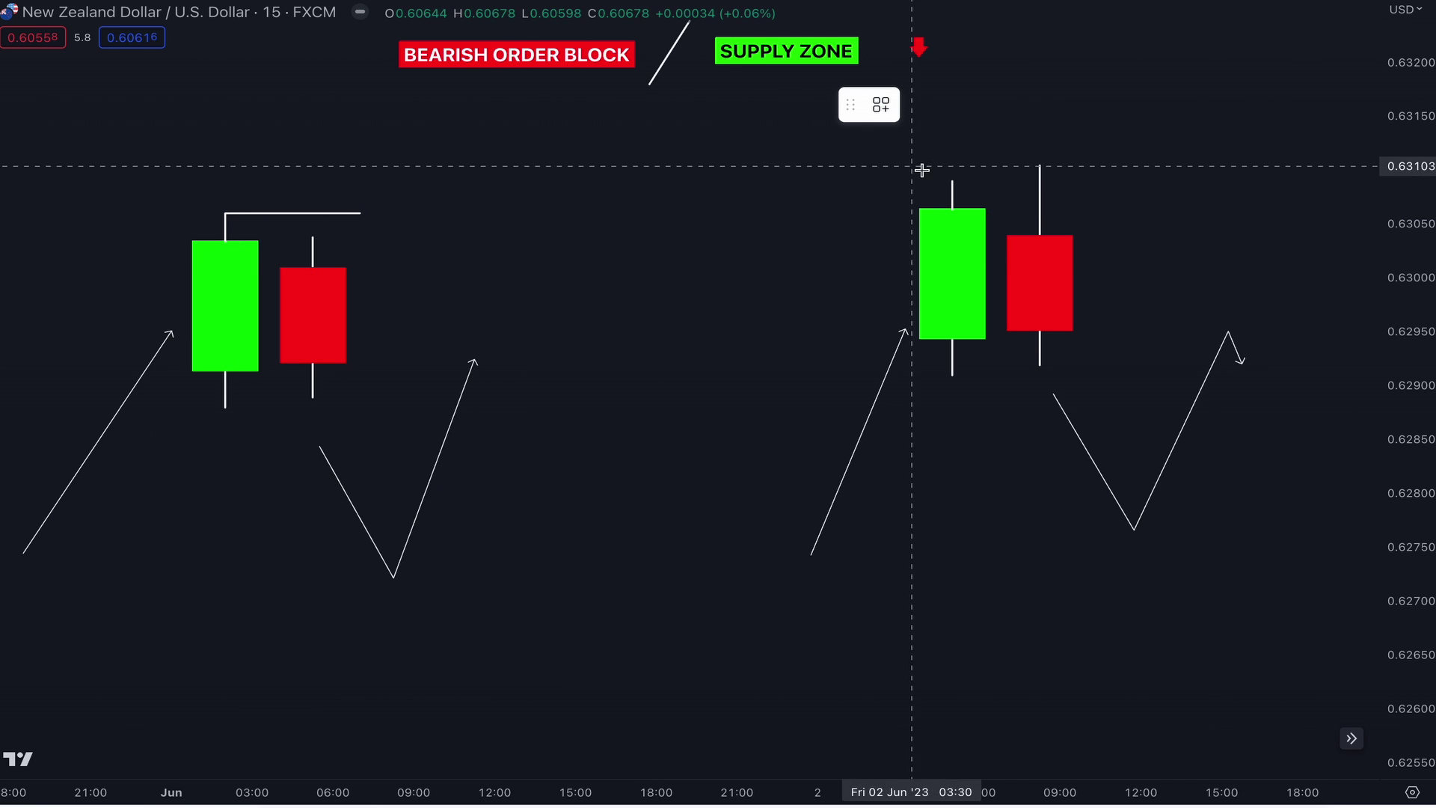
pyautogui.click(1040, 164)
pyautogui.click(1148, 164)
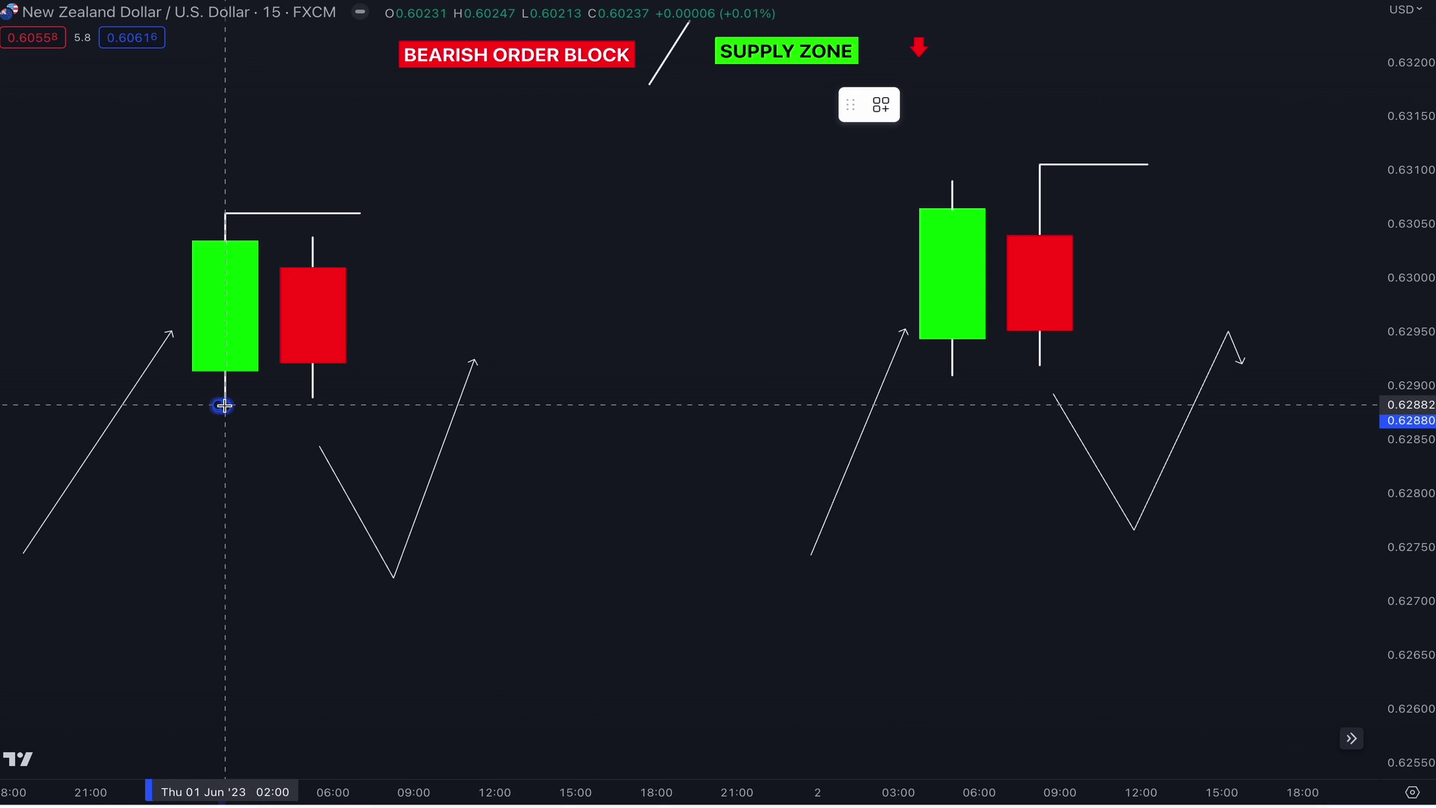
# Step: Draw grey rectangles over the left and right supply zones
pyautogui.moveTo(224, 405)
pyautogui.mouseDown()
pyautogui.moveTo(429, 237)
pyautogui.moveTo(688, 209)
pyautogui.mouseUp()
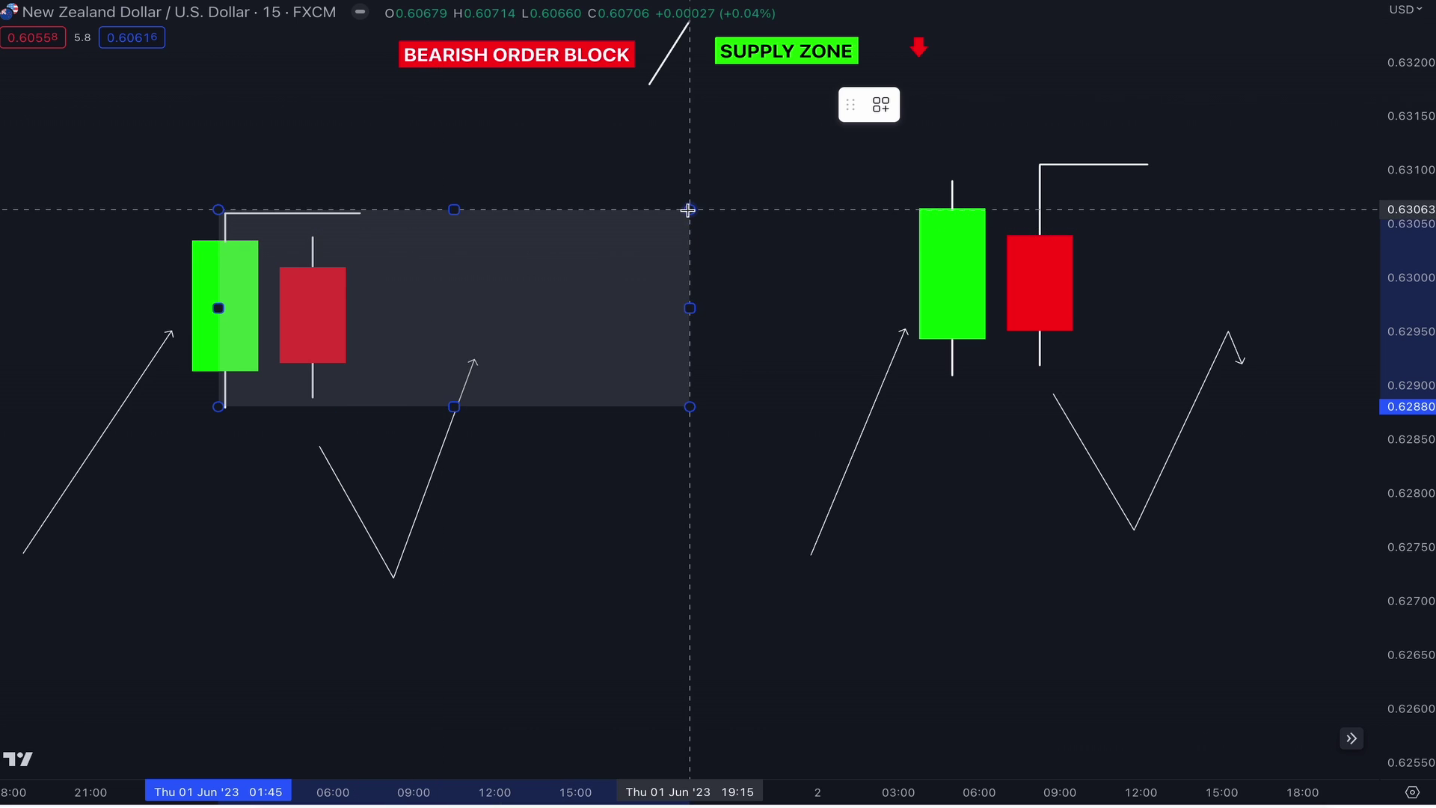
pyautogui.click(686, 244)
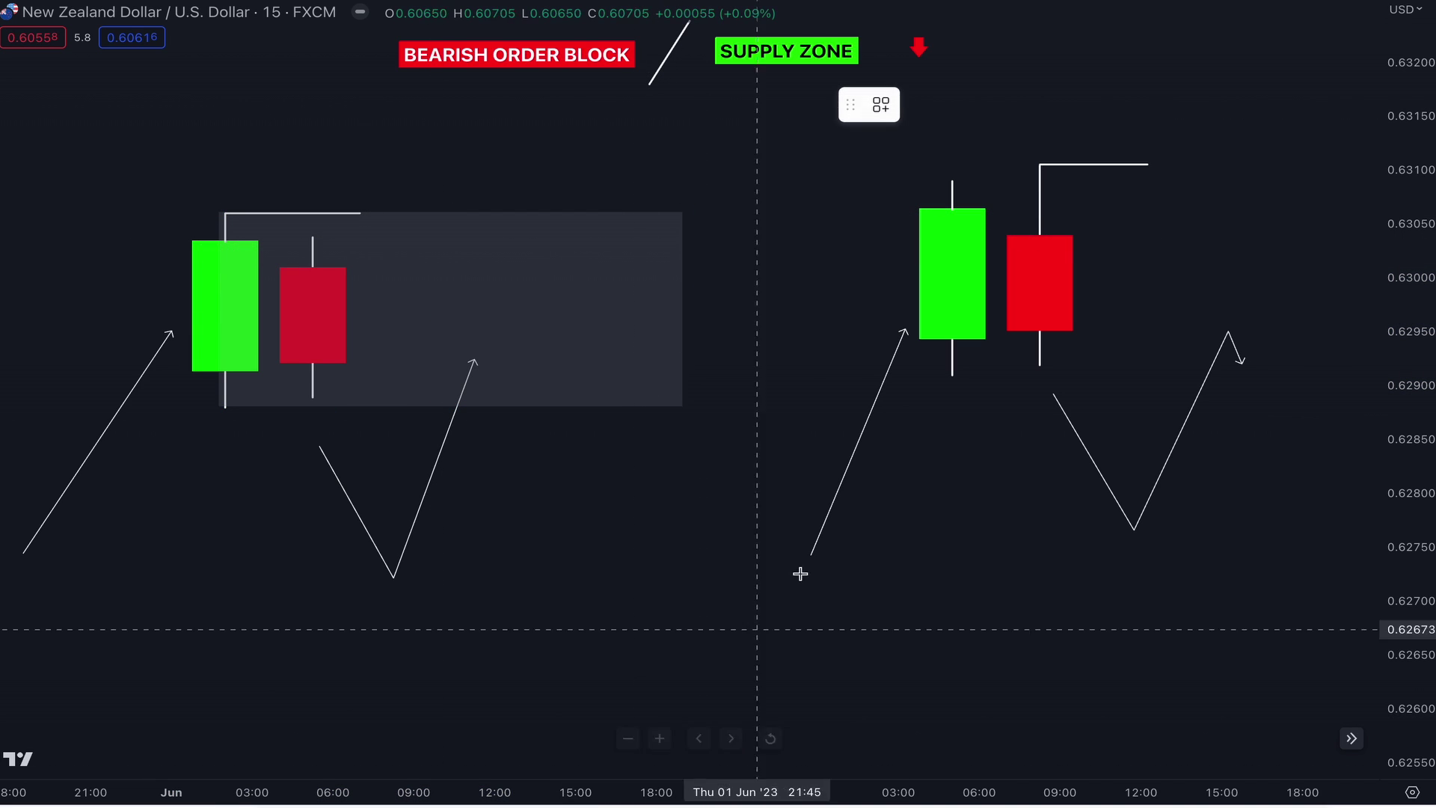
pyautogui.moveTo(953, 377)
pyautogui.mouseDown()
pyautogui.moveTo(1083, 211)
pyautogui.moveTo(955, 187)
pyautogui.moveTo(1336, 162)
pyautogui.mouseUp()
pyautogui.click(1302, 123)
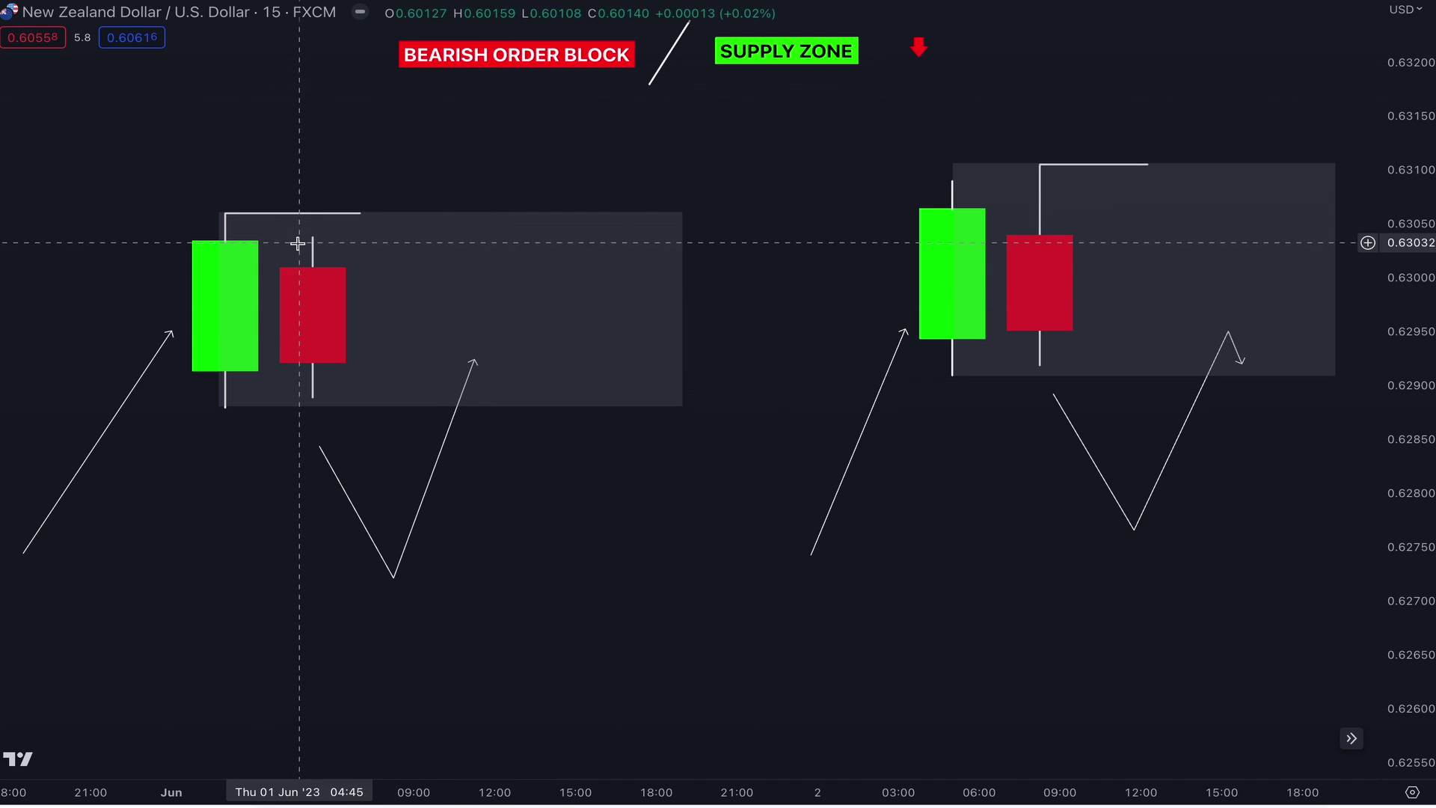
# Step: Raise both rectangles' bottom edges to the green candle bodies' lows
pyautogui.moveTo(675, 402); pyautogui.dragTo(691, 372)
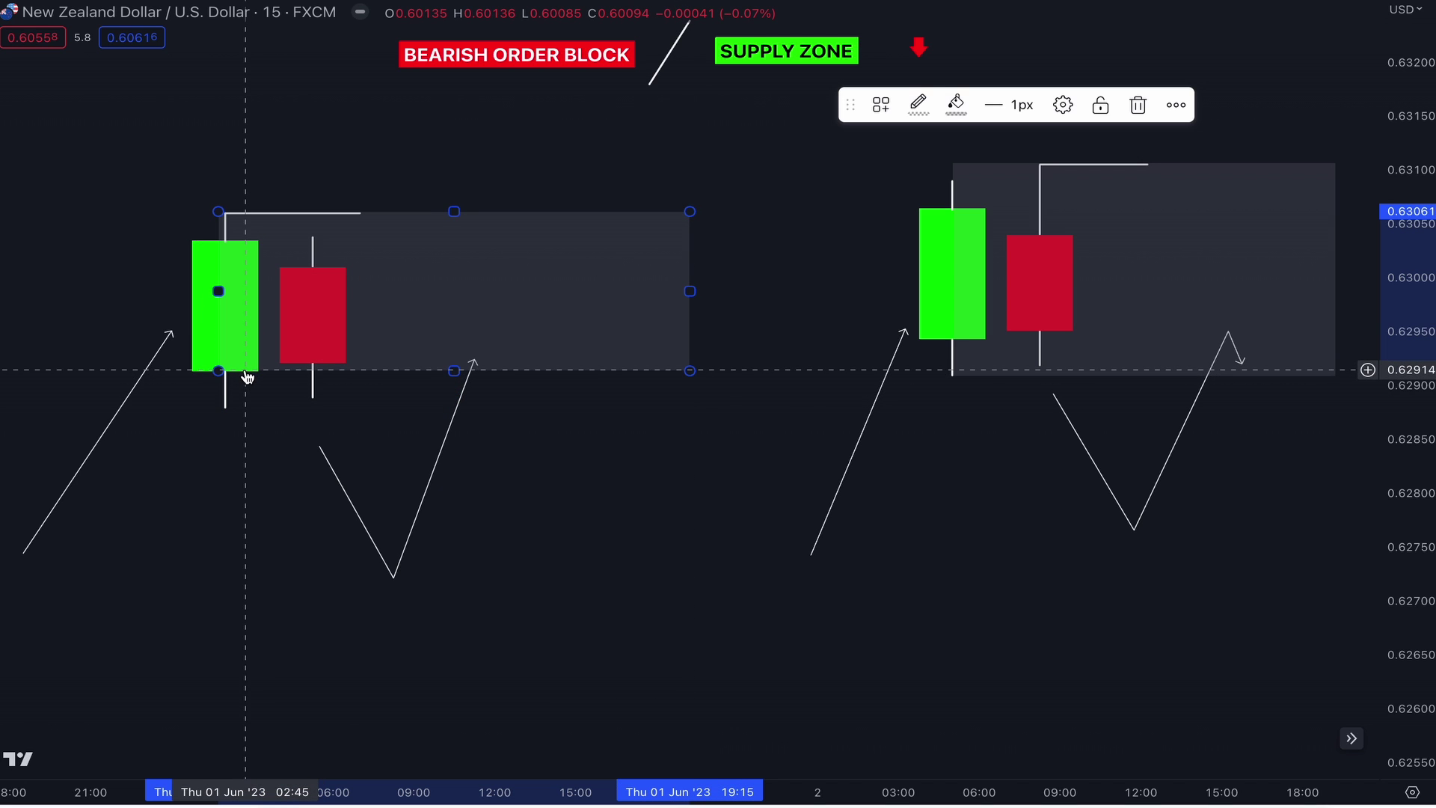
pyautogui.moveTo(1334, 375); pyautogui.dragTo(1332, 341)
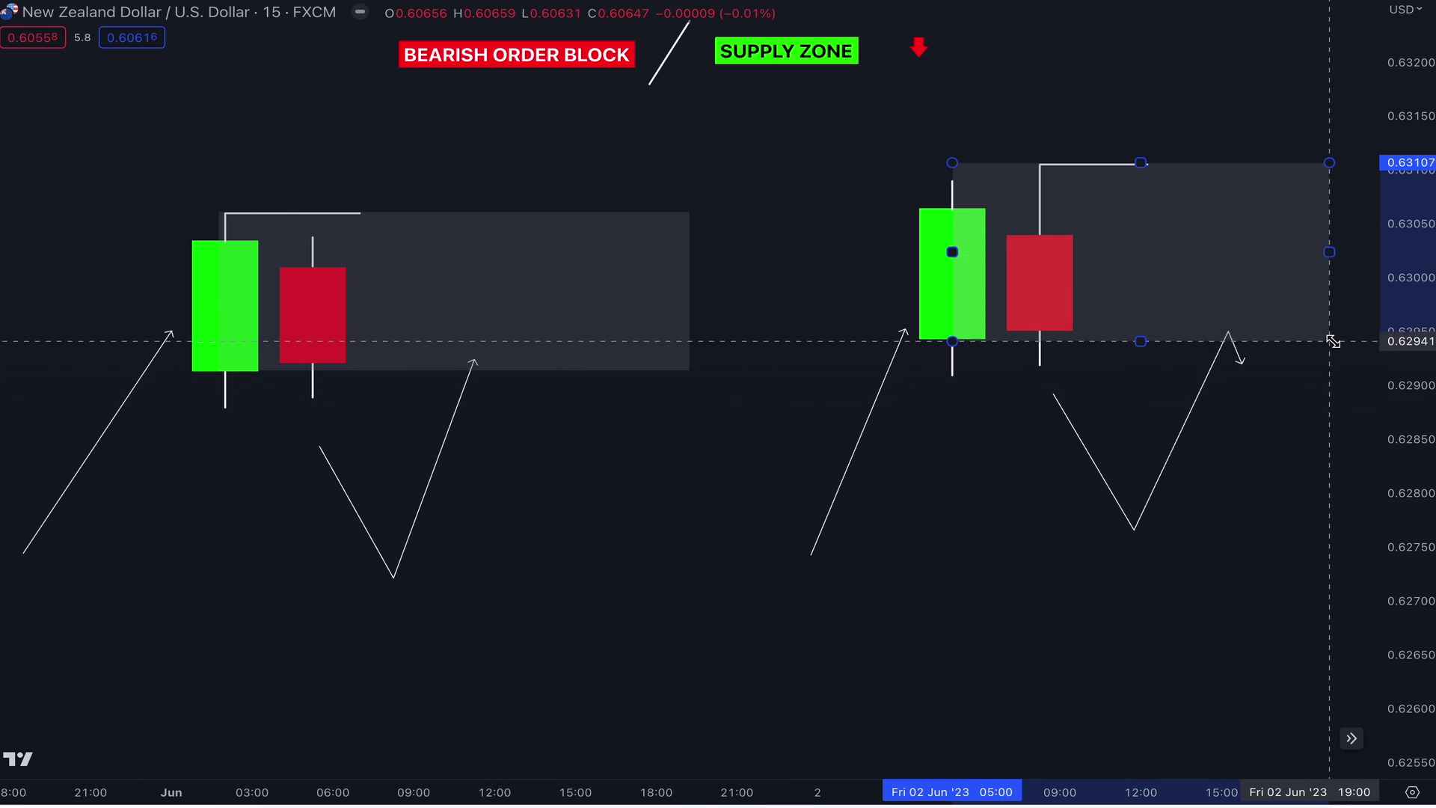
pyautogui.click(968, 384)
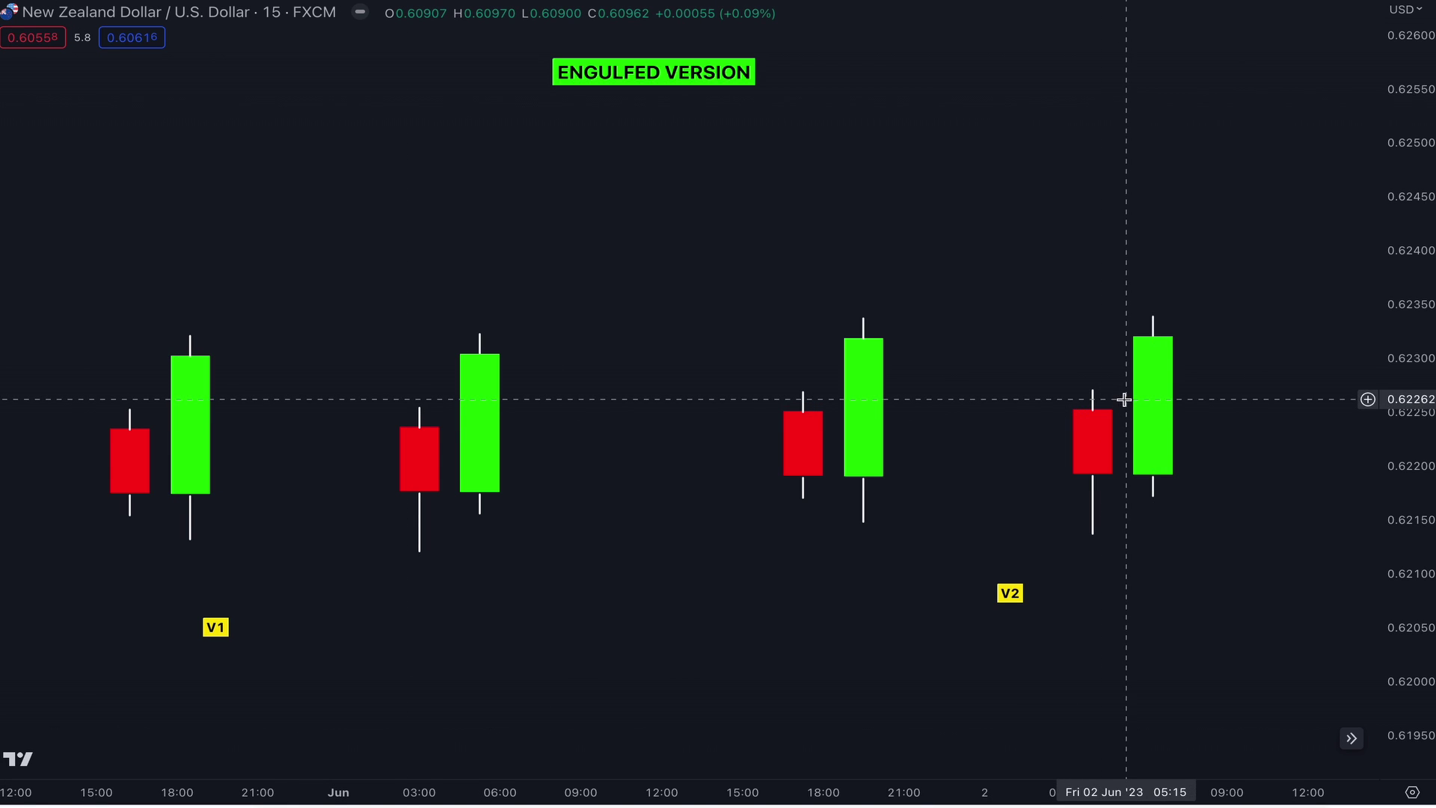
# Step: Move the V1 label down-right and shade a grey zone over the first V1 candles
pyautogui.click(215, 631)
pyautogui.moveTo(216, 631); pyautogui.dragTo(263, 649)
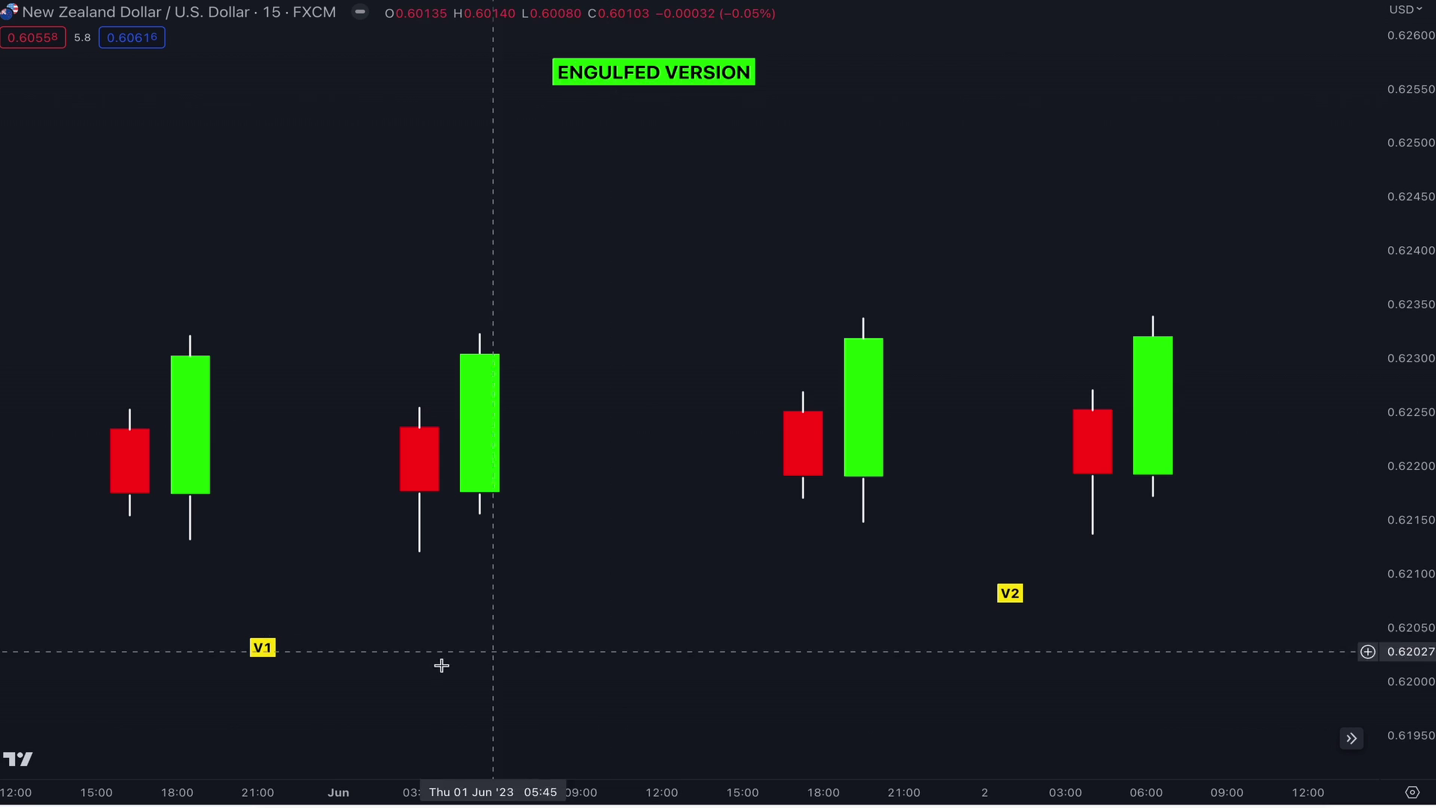
pyautogui.click(125, 442)
pyautogui.click(130, 410)
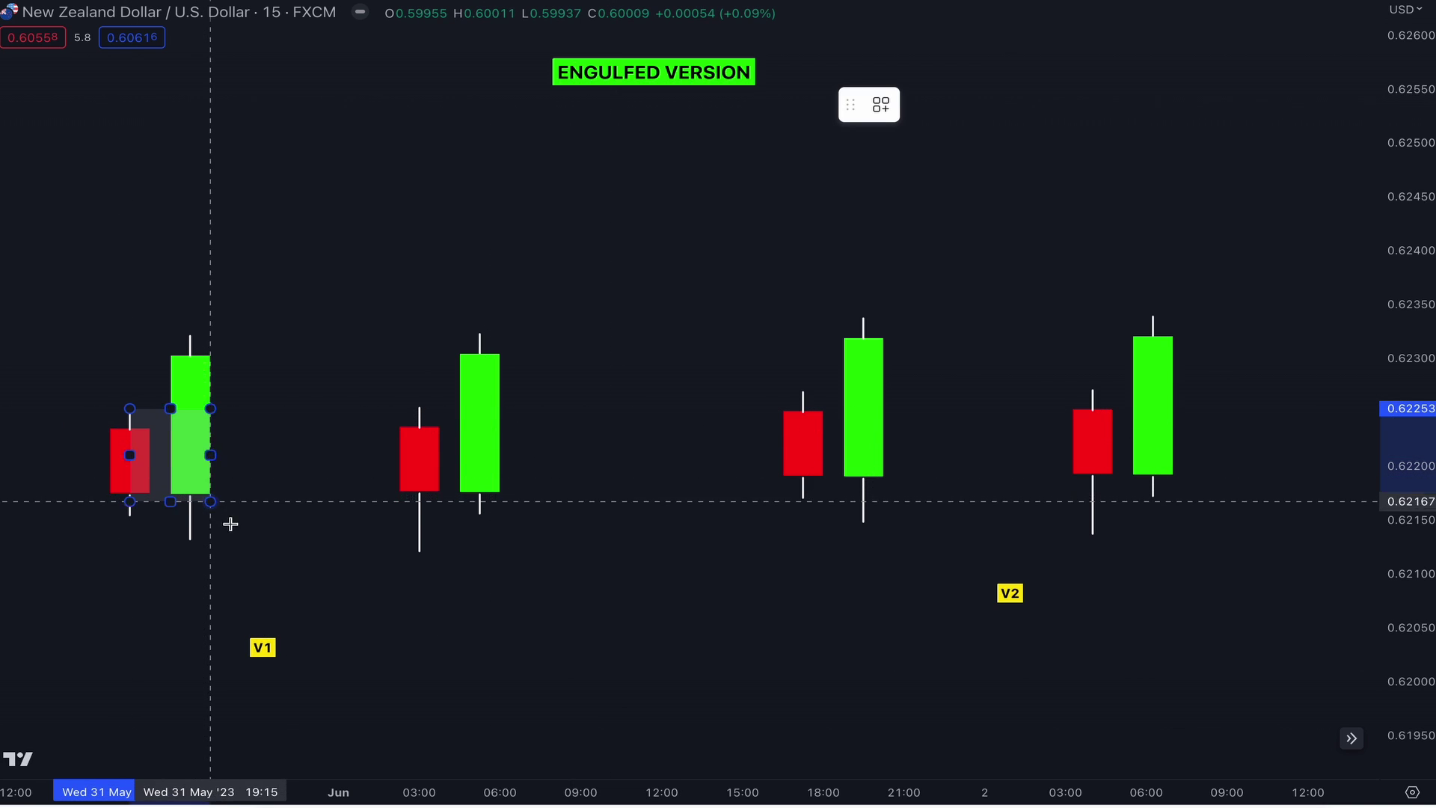
pyautogui.click(338, 539)
pyautogui.click(440, 516)
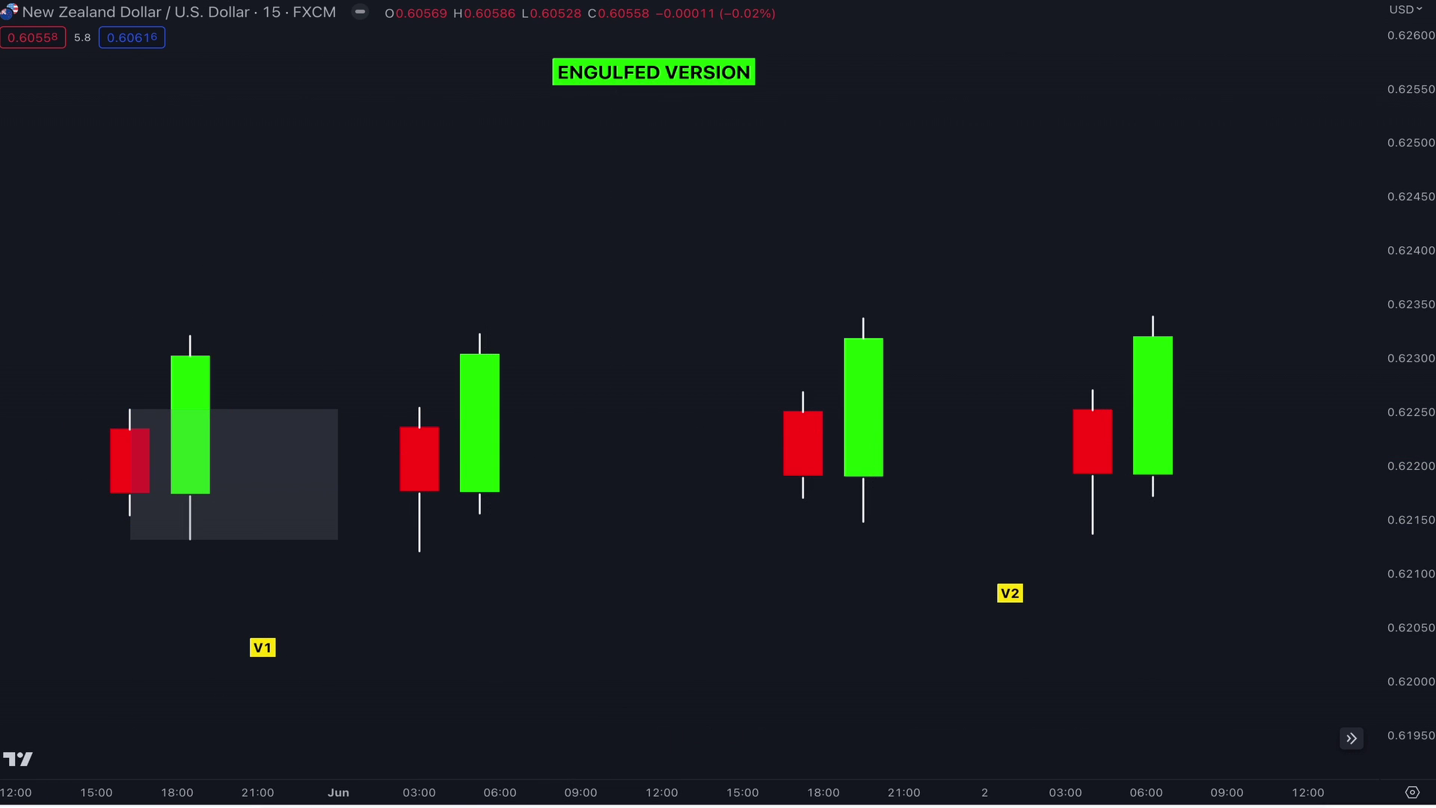
# Step: Draw a price-path arrow dipping onto the first zone's top and rising upward
pyautogui.hotkey('alt', 'shift', 'r')
pyautogui.click(238, 280)
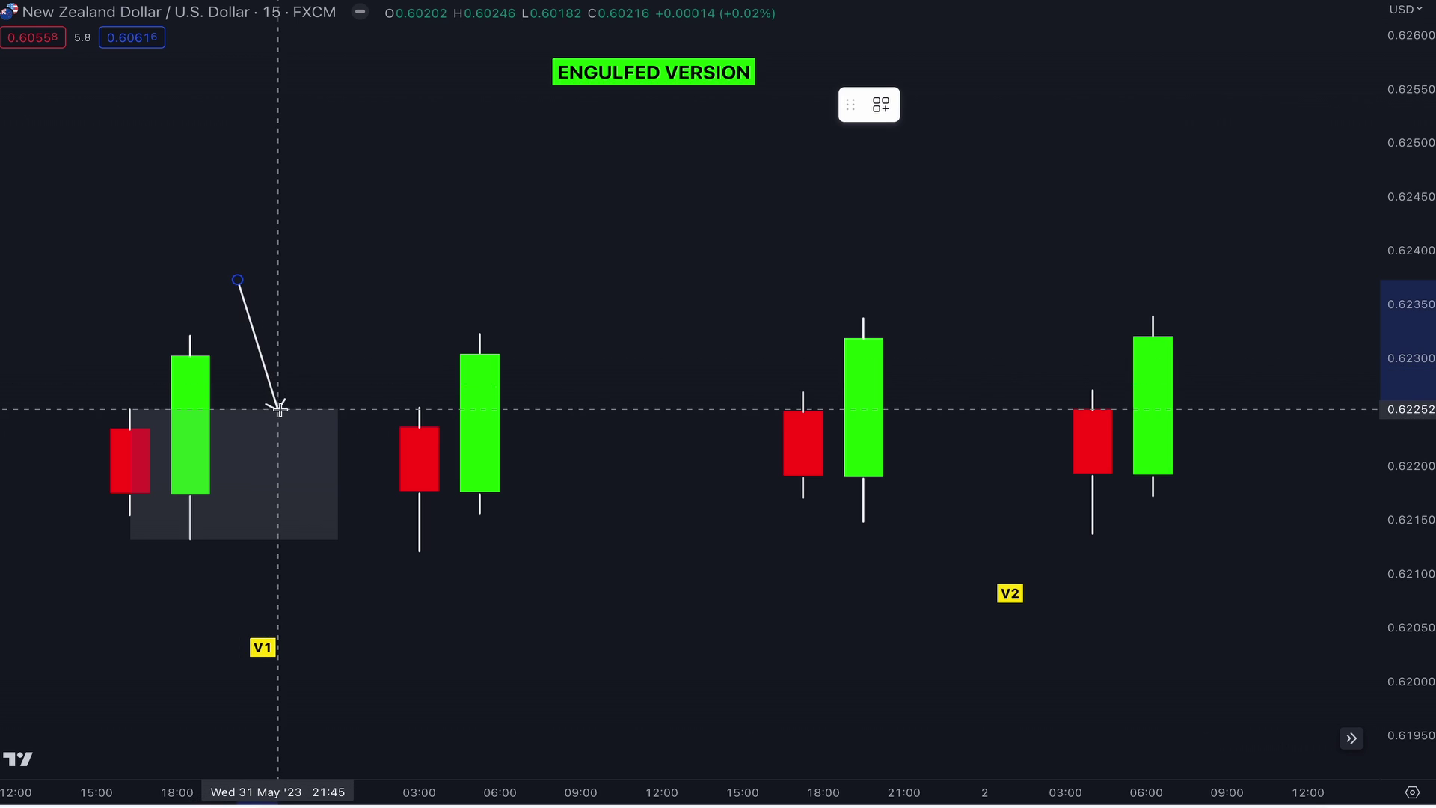
pyautogui.click(278, 411)
pyautogui.doubleClick(344, 142)
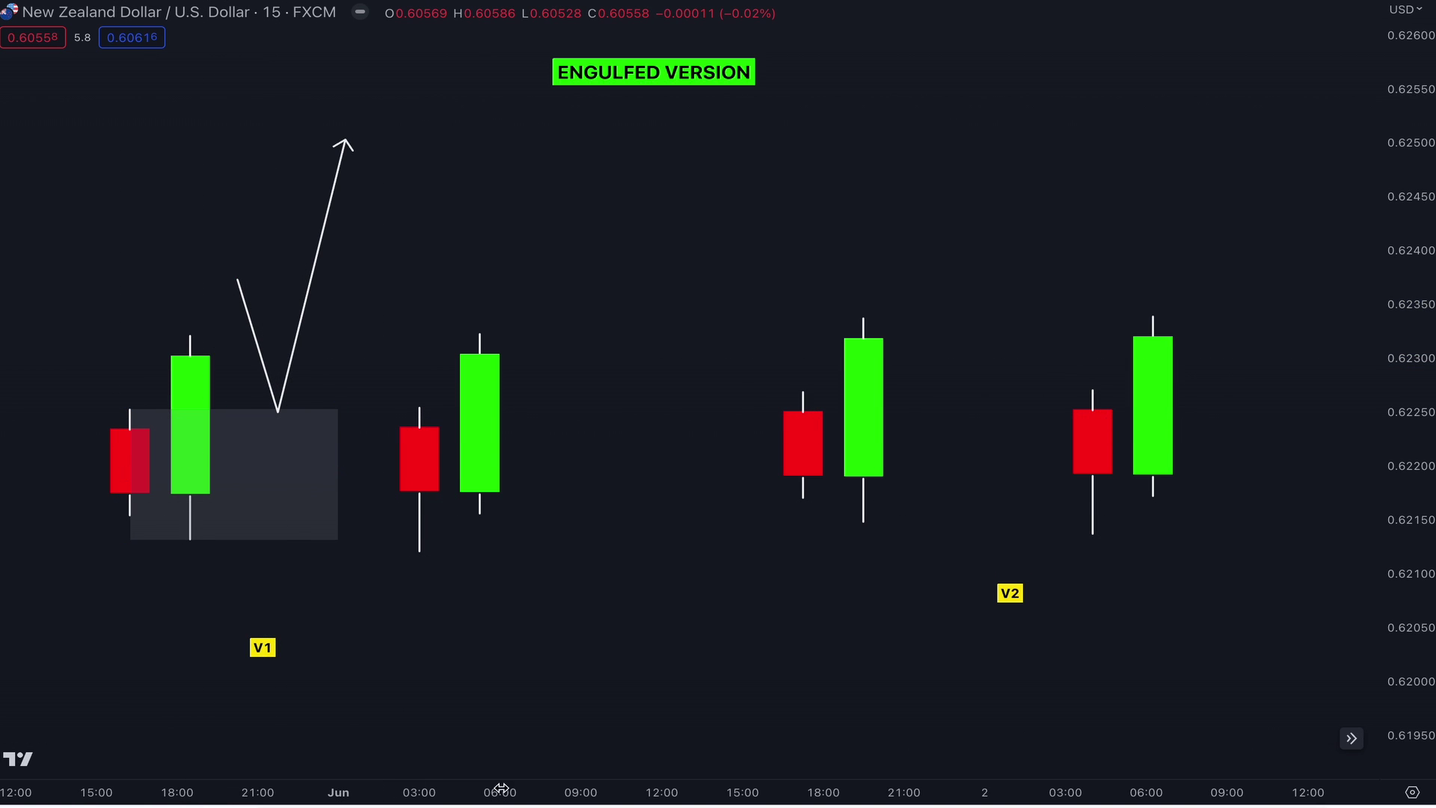
# Step: Shade a zone over the second pattern and draw a dip-then-rally arrow off it
pyautogui.click(417, 409)
pyautogui.click(642, 555)
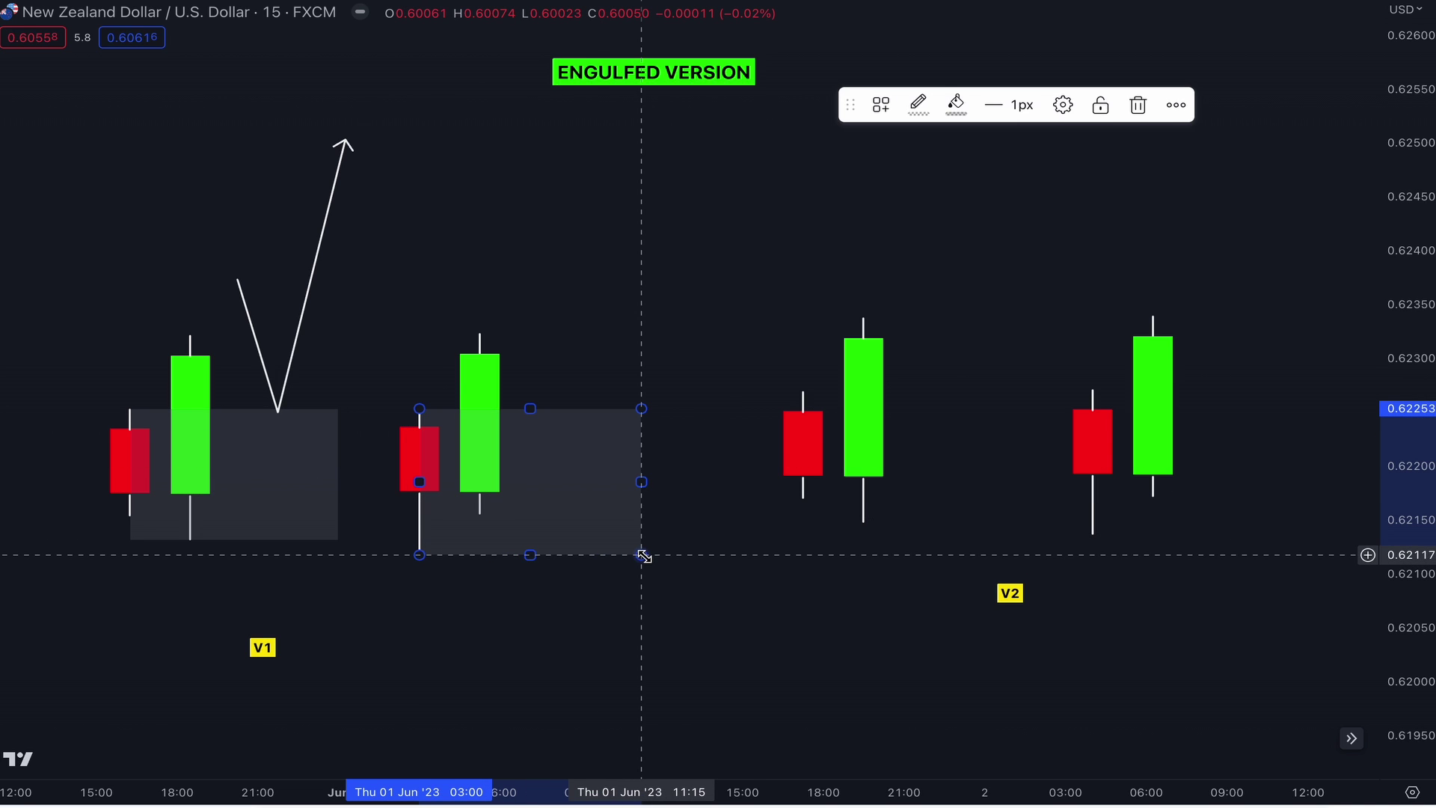
pyautogui.click(637, 346)
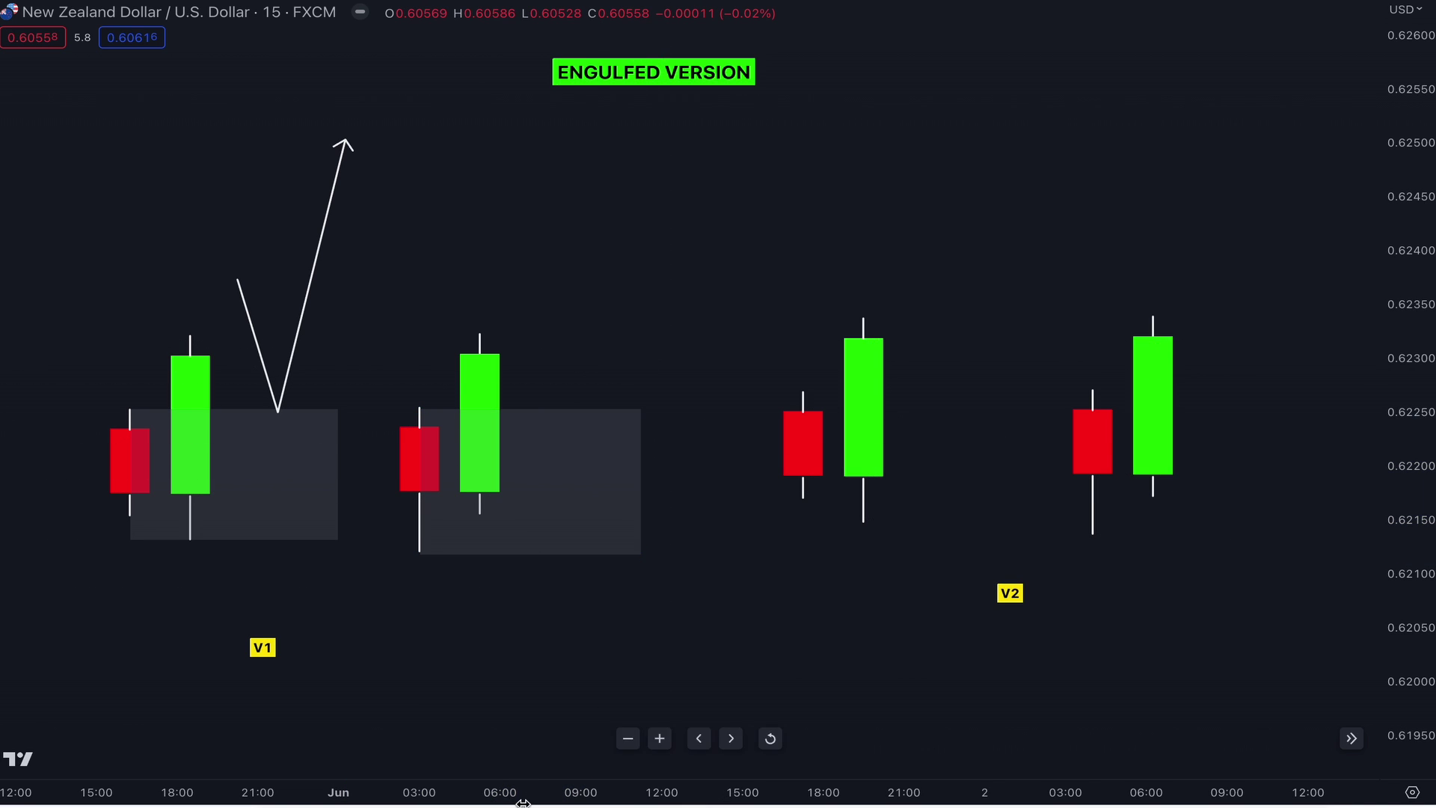
pyautogui.click(520, 282)
pyautogui.click(587, 409)
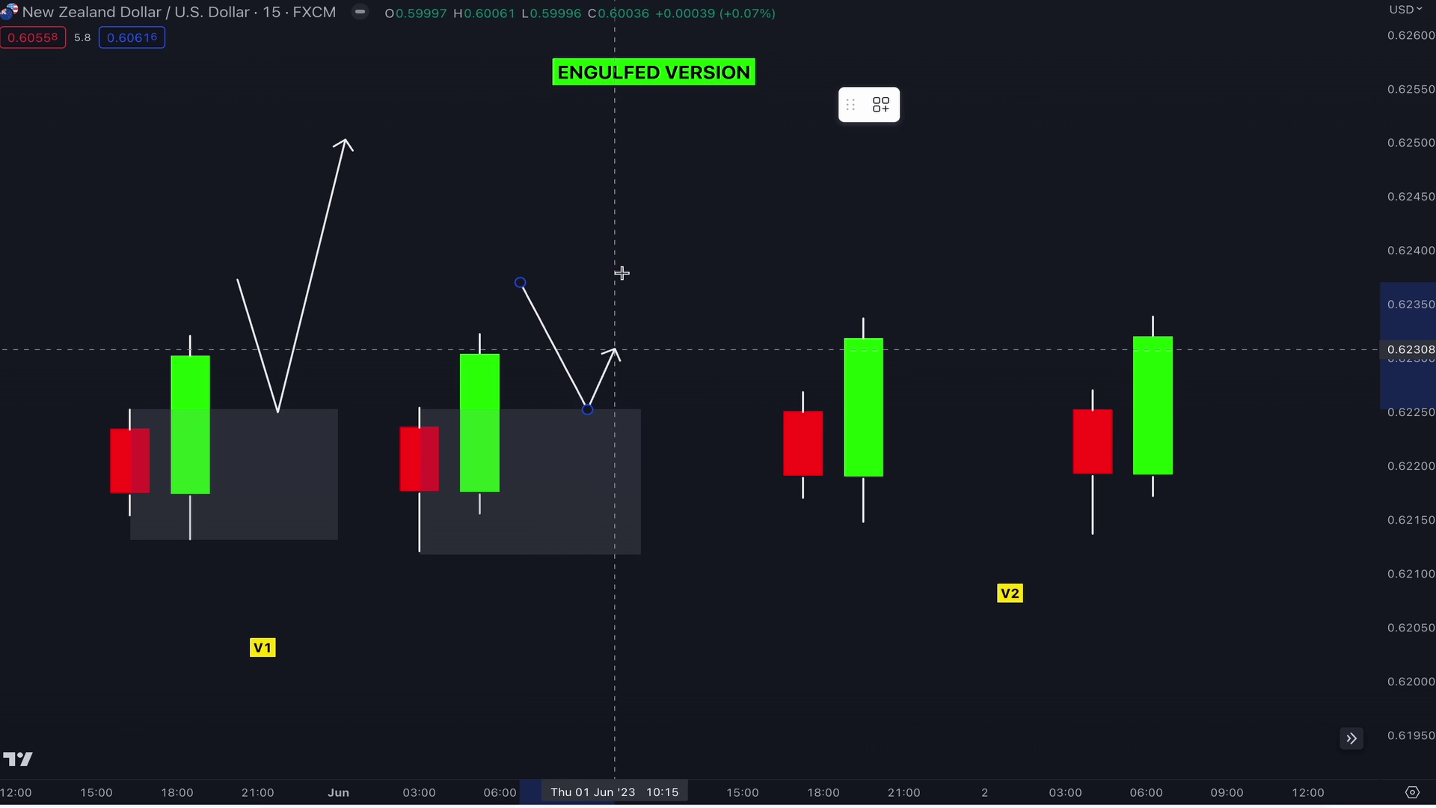
pyautogui.click(656, 139)
pyautogui.press('Escape')
# Step: Shift the V1 label slightly right and check the candle shapes at the second and third patterns
pyautogui.moveTo(263, 648); pyautogui.dragTo(310, 663)
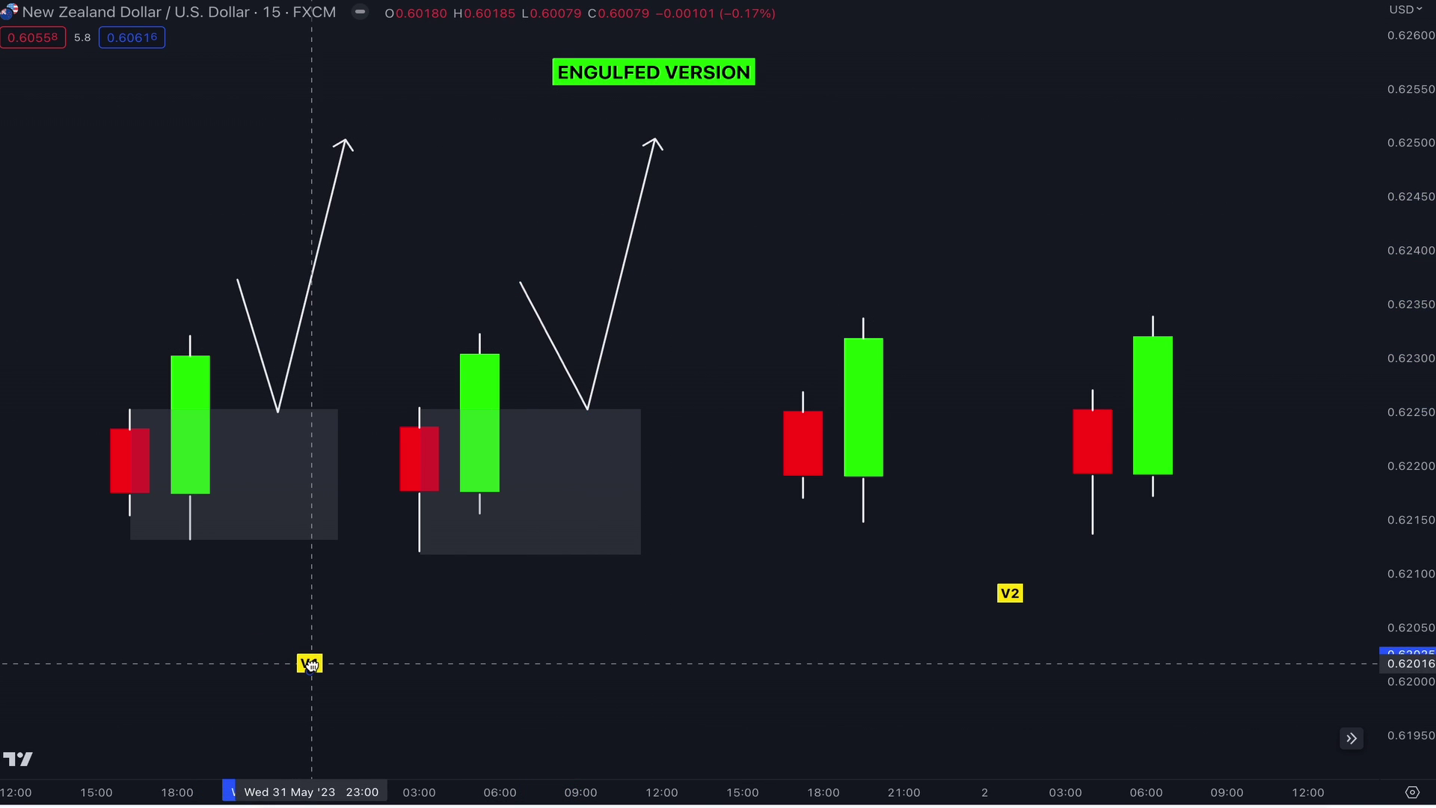
pyautogui.click(529, 632)
pyautogui.click(406, 460)
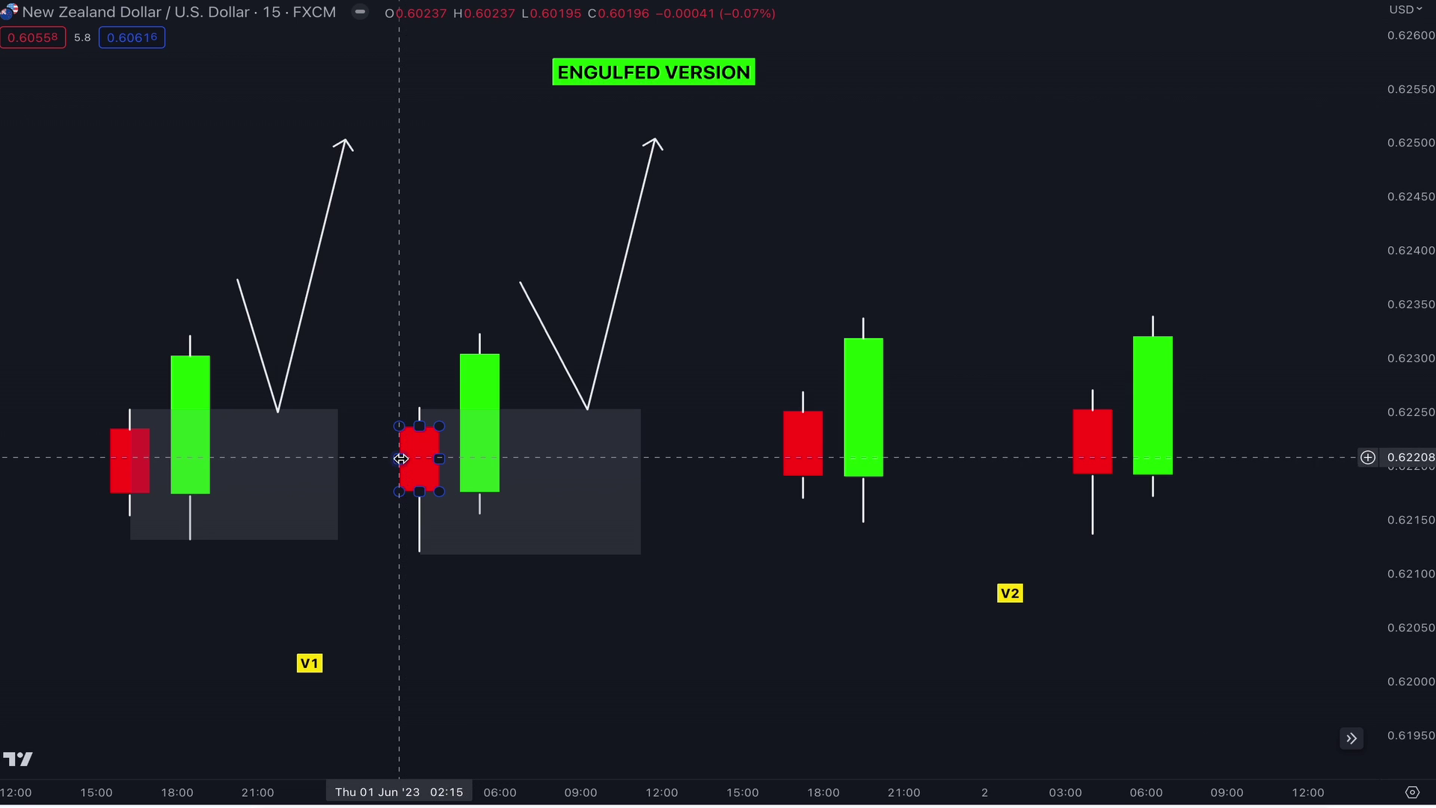
pyautogui.click(820, 473)
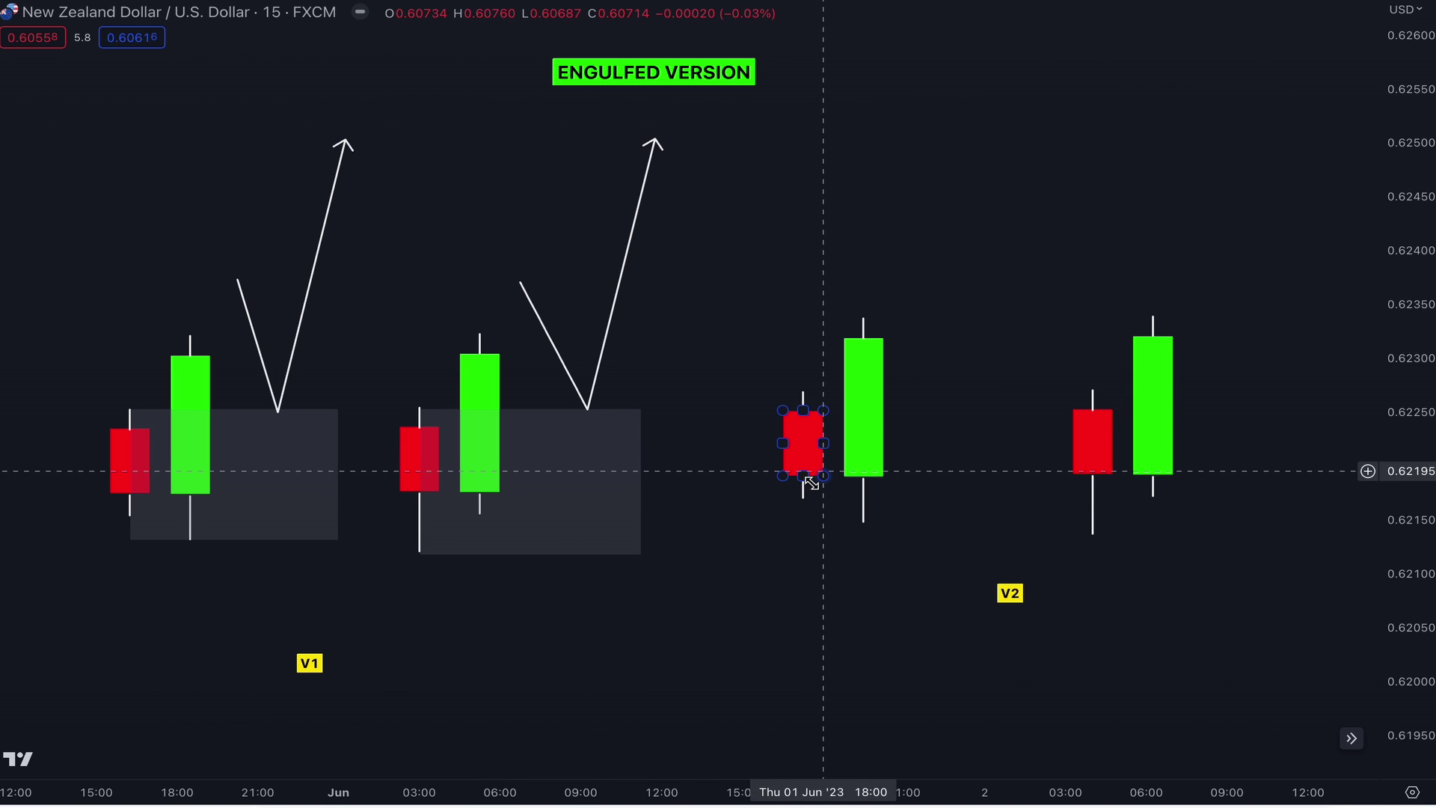
pyautogui.click(836, 373)
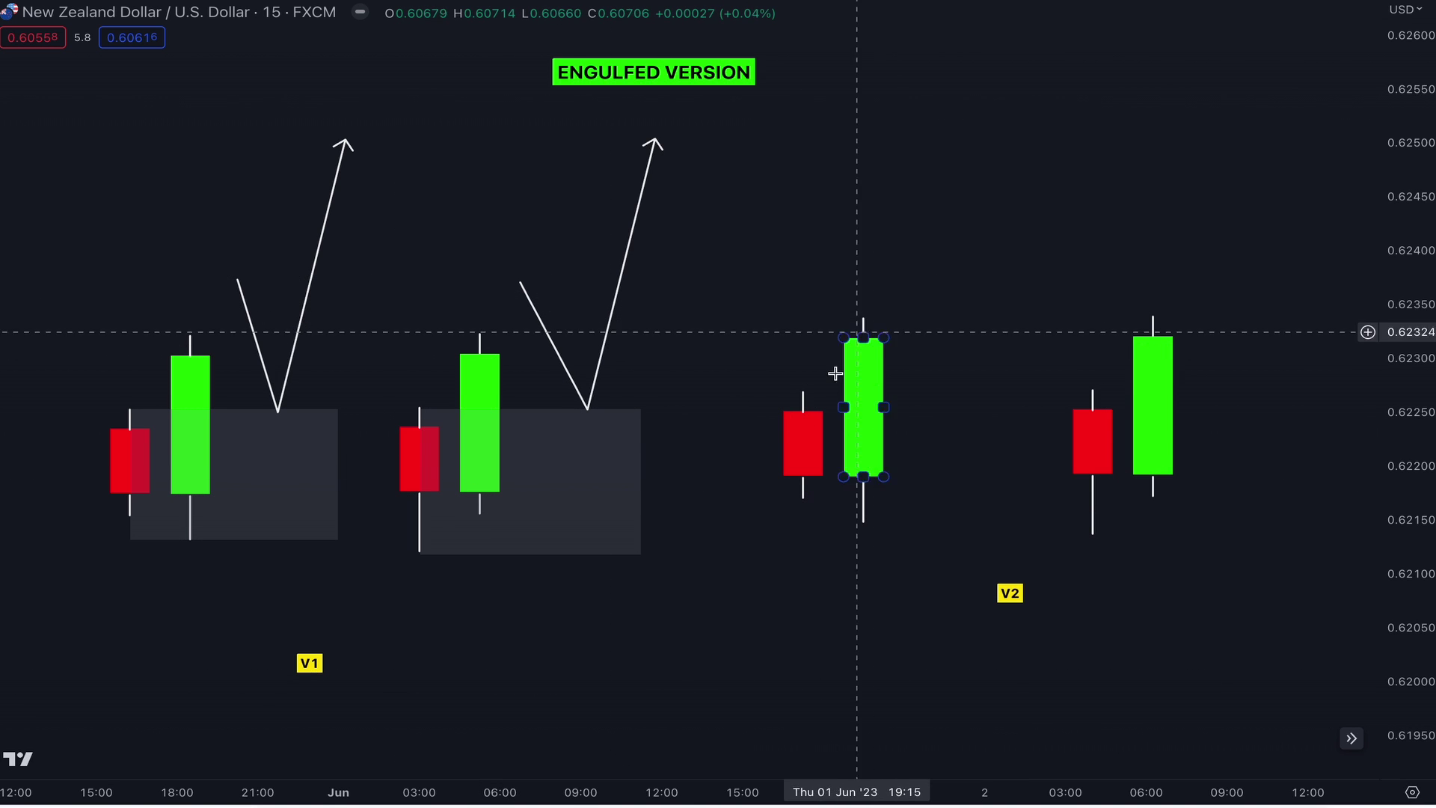
pyautogui.click(773, 279)
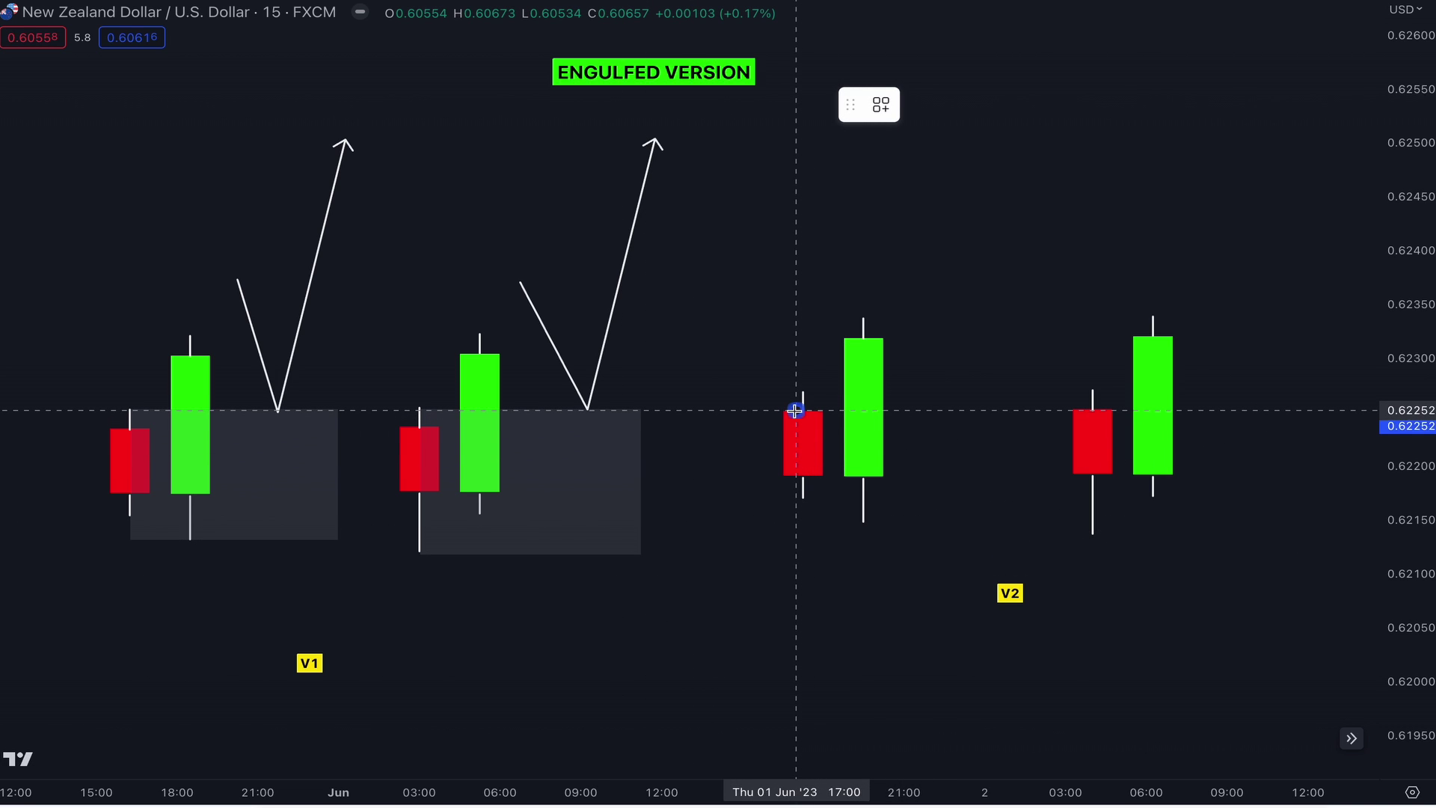
# Step: Shade grey zones over the third and fourth patterns
pyautogui.moveTo(795, 410)
pyautogui.mouseDown()
pyautogui.moveTo(885, 446)
pyautogui.moveTo(930, 497)
pyautogui.moveTo(1018, 521)
pyautogui.mouseUp()
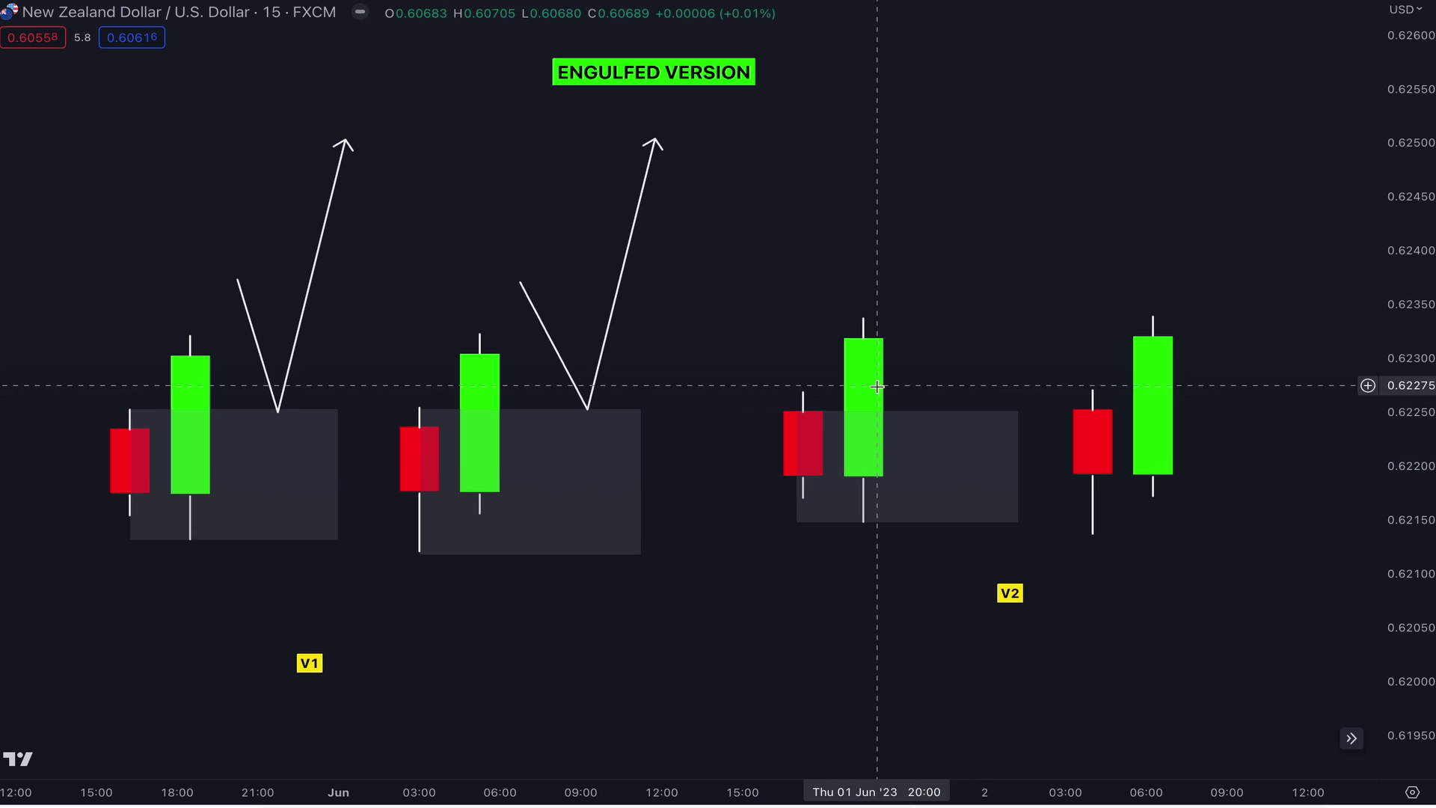
pyautogui.click(864, 526)
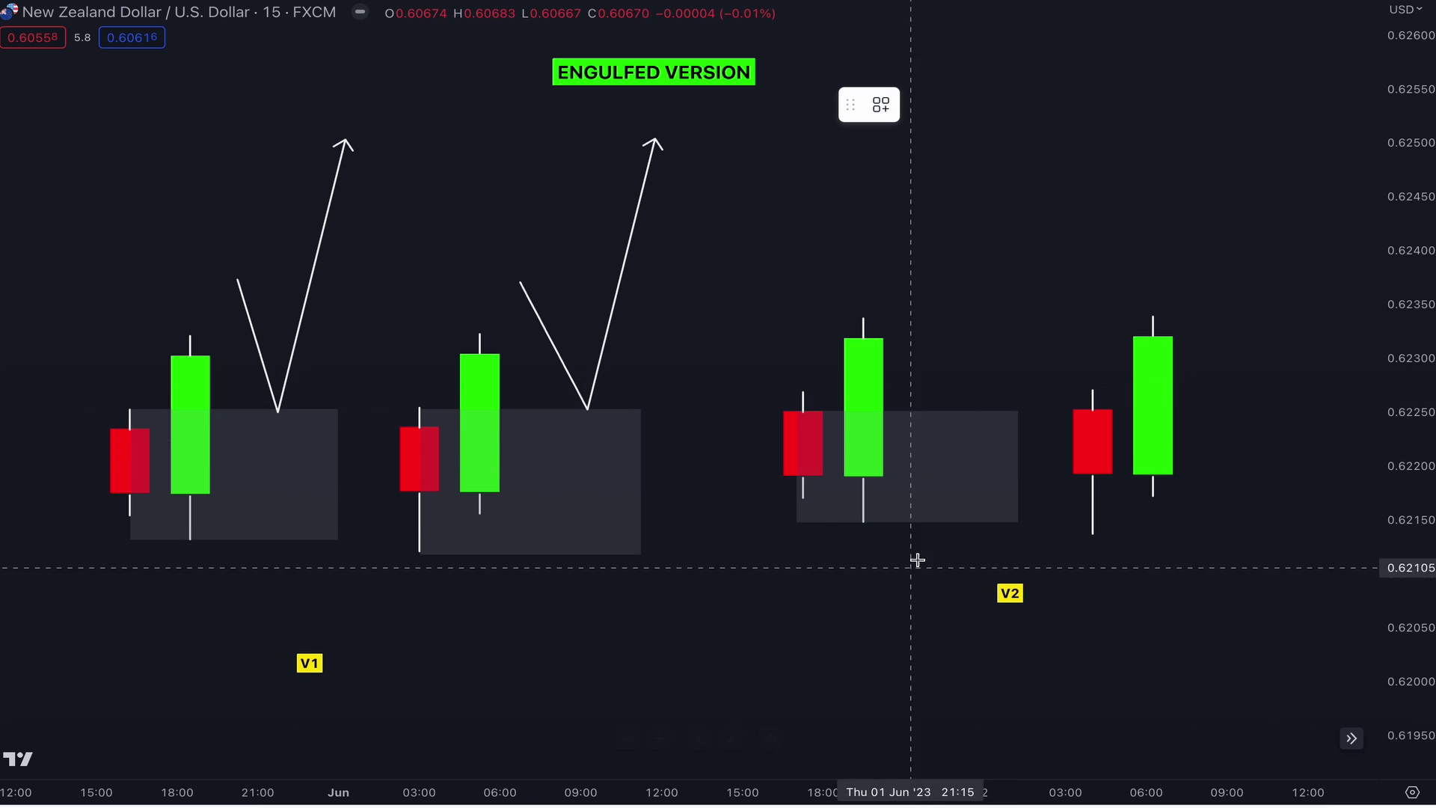
pyautogui.moveTo(1076, 410)
pyautogui.mouseDown()
pyautogui.moveTo(1205, 497)
pyautogui.moveTo(1103, 471)
pyautogui.moveTo(1170, 510)
pyautogui.moveTo(1314, 533)
pyautogui.mouseUp()
# Step: Draw dip-then-rally arrows off the third and fourth zones
pyautogui.moveTo(904, 319); pyautogui.dragTo(946, 409)
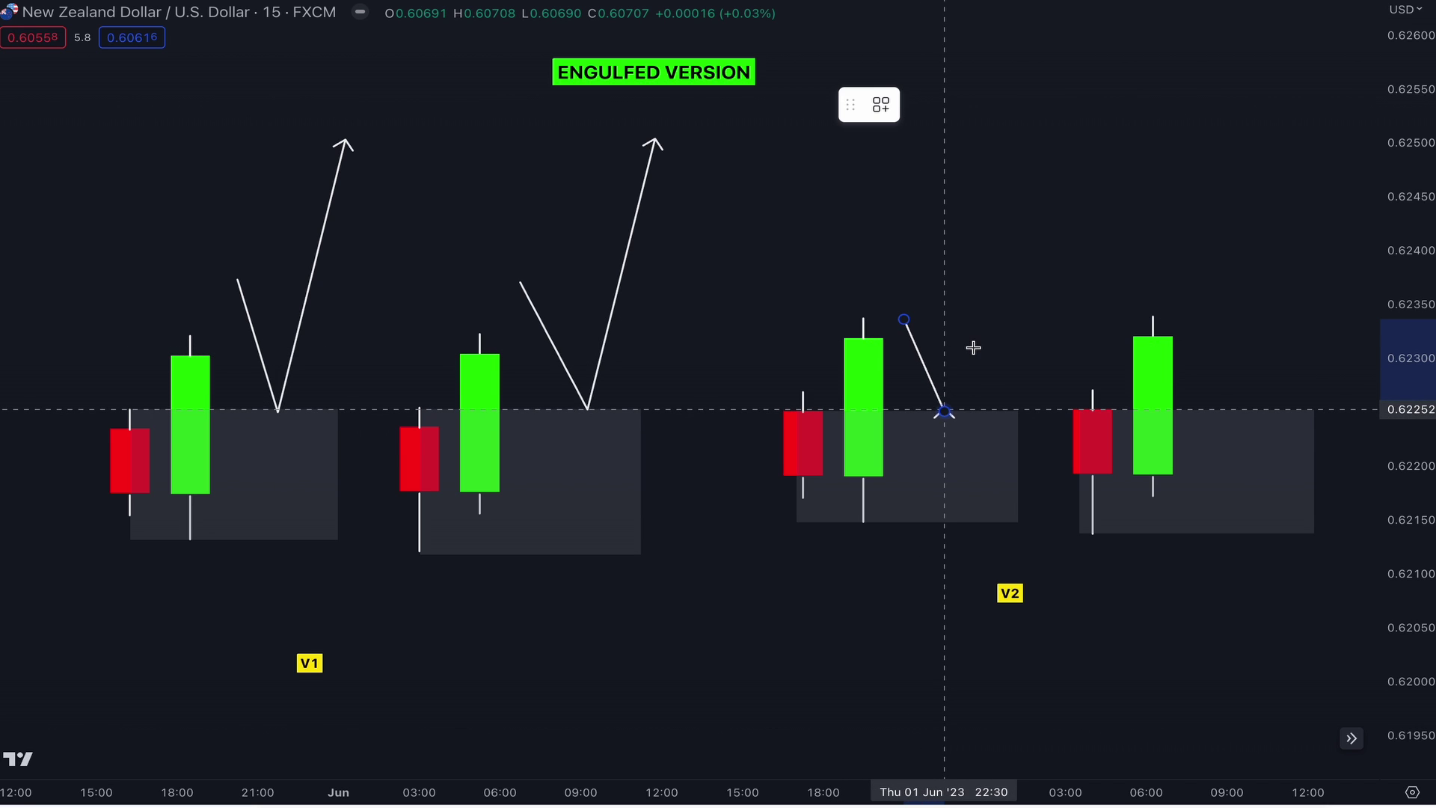
pyautogui.doubleClick(1053, 140)
pyautogui.click(1214, 321)
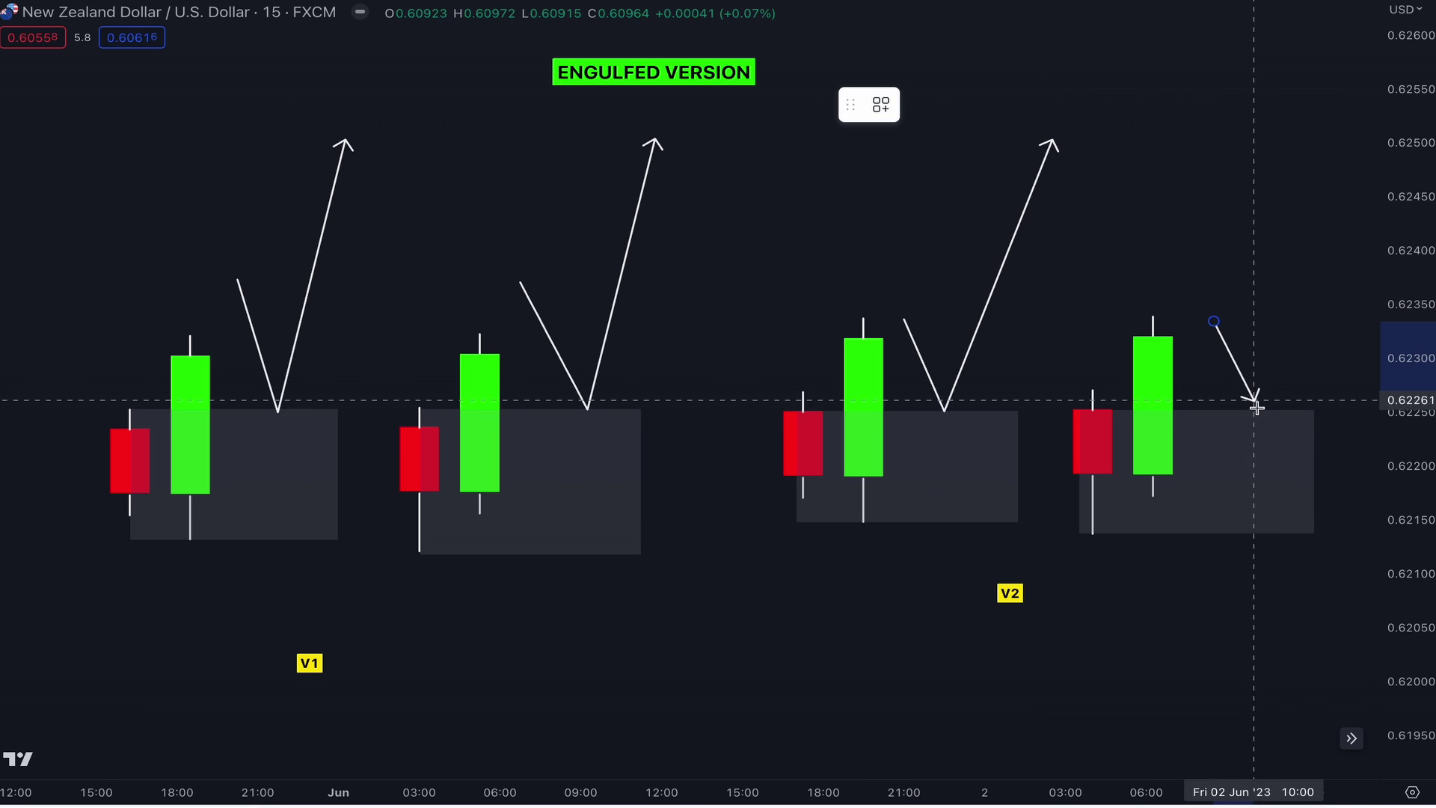
pyautogui.click(1261, 411)
pyautogui.doubleClick(1348, 131)
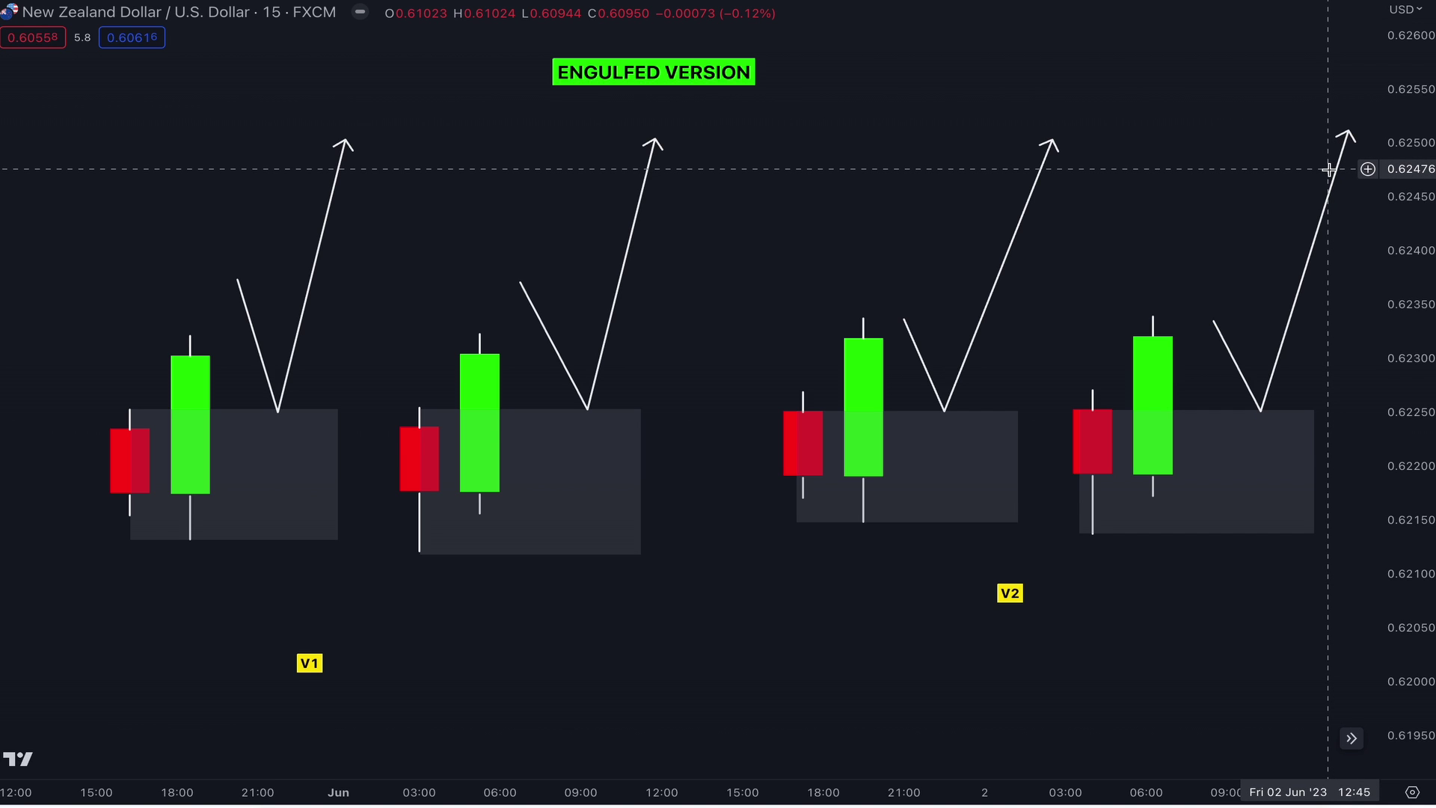
# Step: Resize both supply-zone rectangles in the bearish example, bottoms near the green bodies' lows
pyautogui.moveTo(891, 107); pyautogui.dragTo(914, 472)
pyautogui.moveTo(817, 248); pyautogui.dragTo(785, 154)
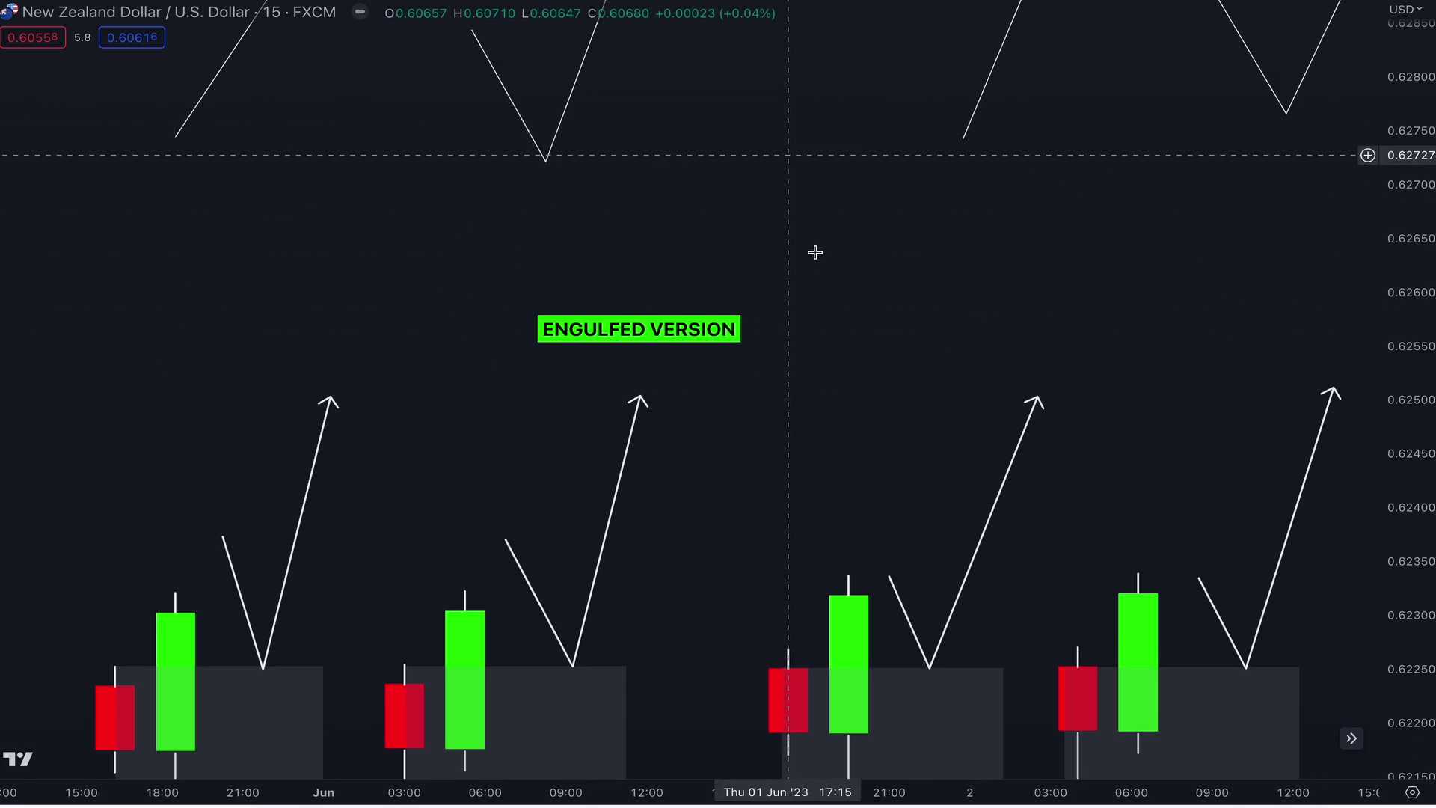
pyautogui.moveTo(867, 326); pyautogui.dragTo(747, 410)
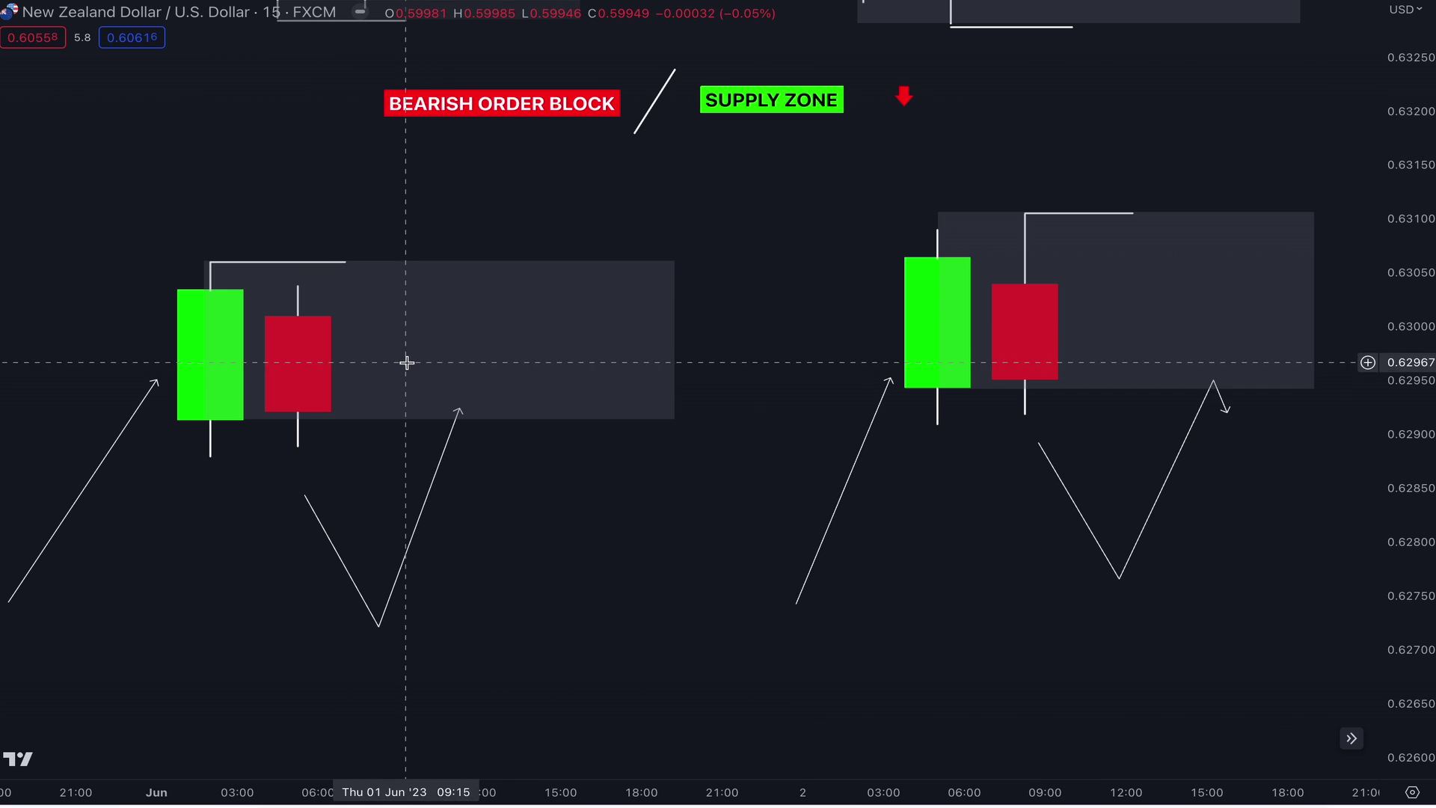
pyautogui.click(211, 421)
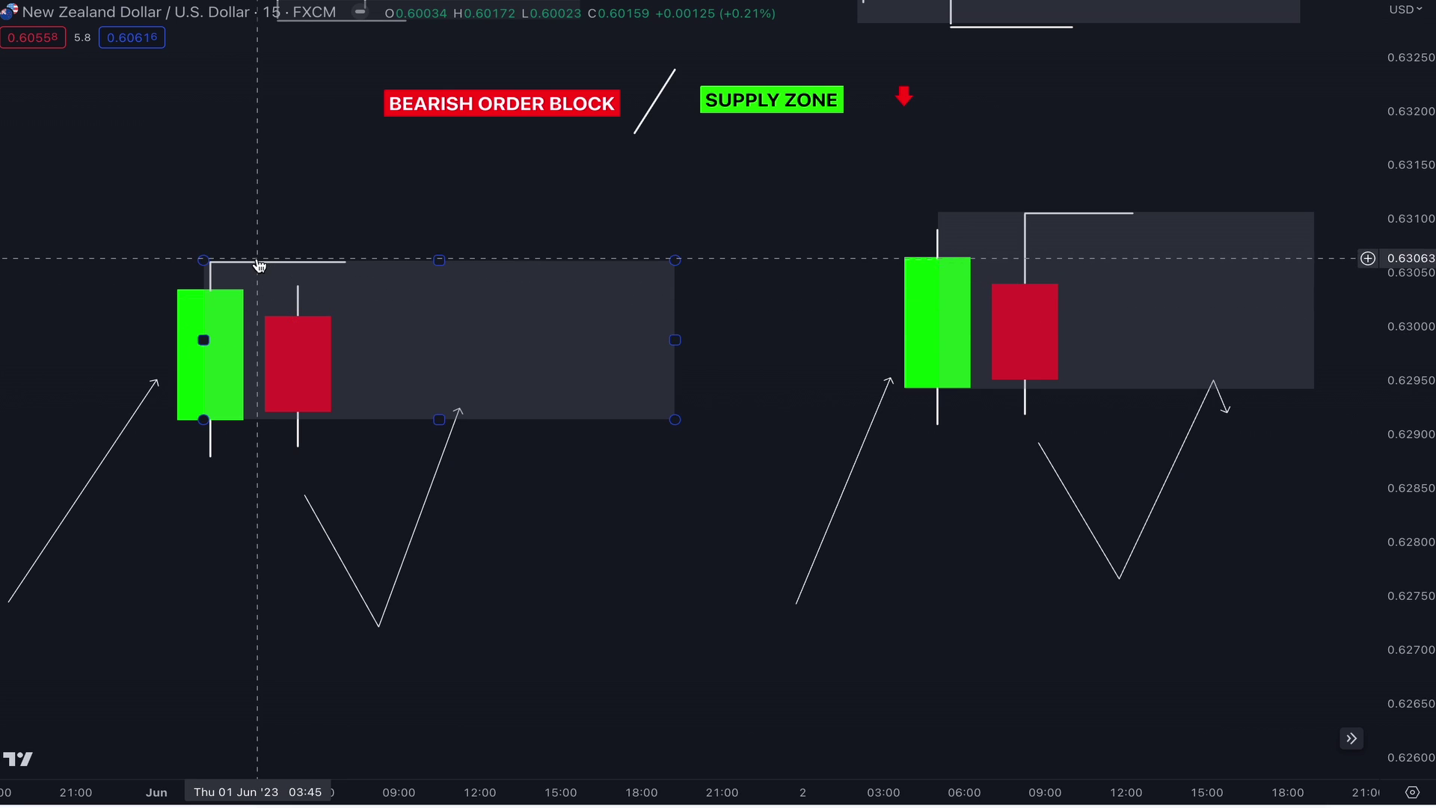
pyautogui.click(1032, 214)
pyautogui.moveTo(1315, 388); pyautogui.dragTo(1319, 432)
pyautogui.moveTo(674, 421)
pyautogui.mouseDown()
pyautogui.moveTo(689, 455)
pyautogui.moveTo(706, 418)
pyautogui.mouseUp()
pyautogui.click(743, 392)
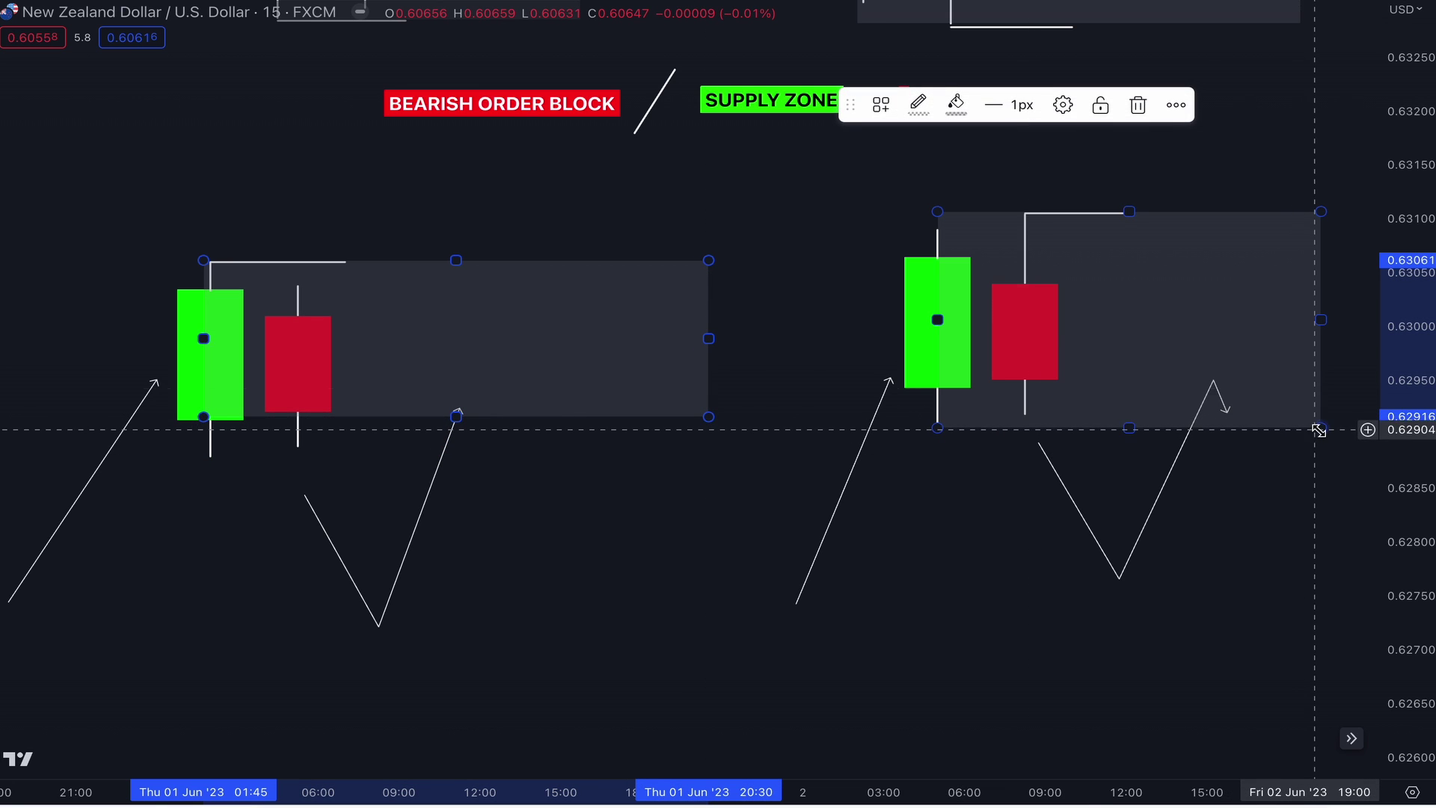
pyautogui.moveTo(1320, 428); pyautogui.dragTo(1327, 389)
pyautogui.moveTo(895, 614); pyautogui.dragTo(904, 430)
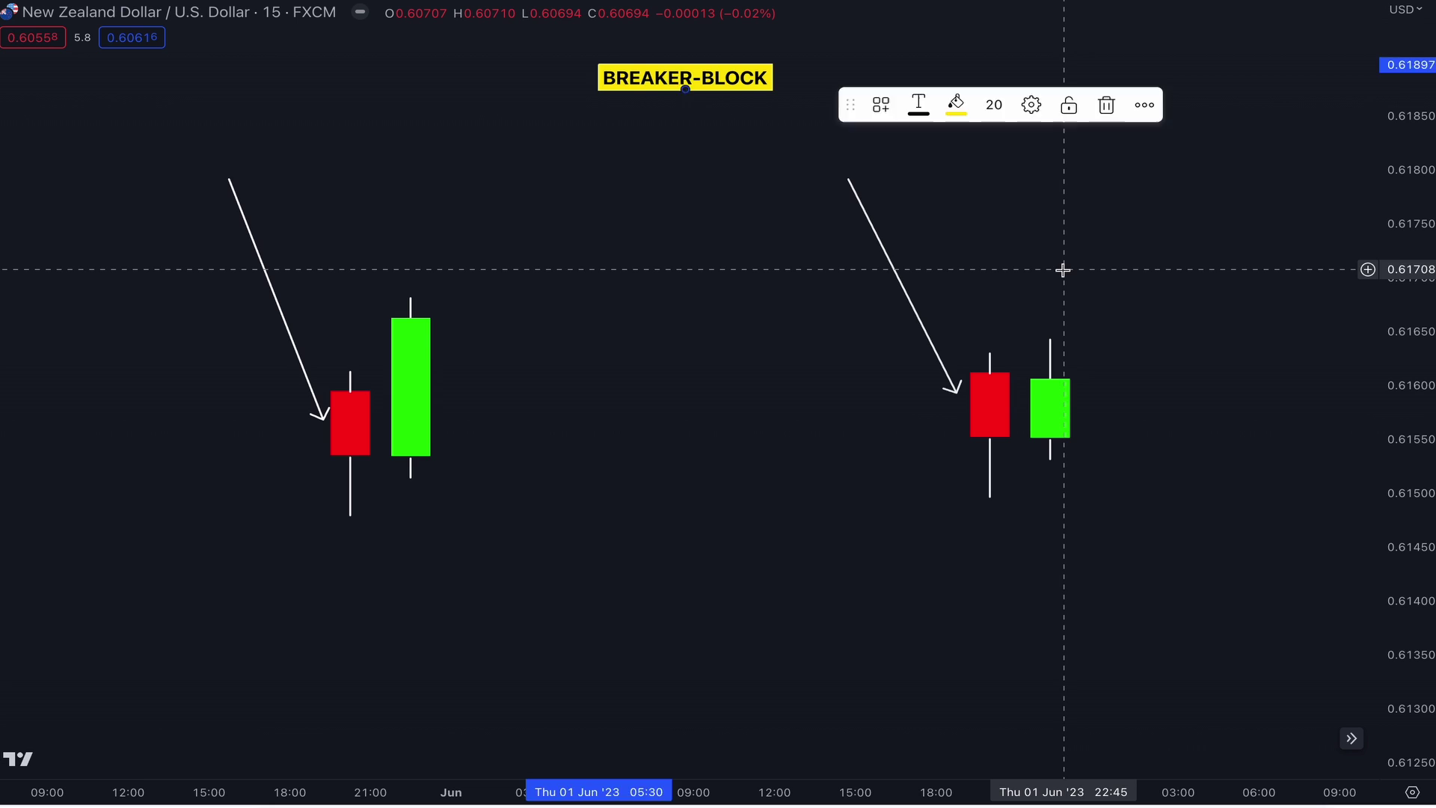
# Step: Shade a grey zone from the left red candle and draw a dip-then-rally arrow off it
pyautogui.click(1051, 269)
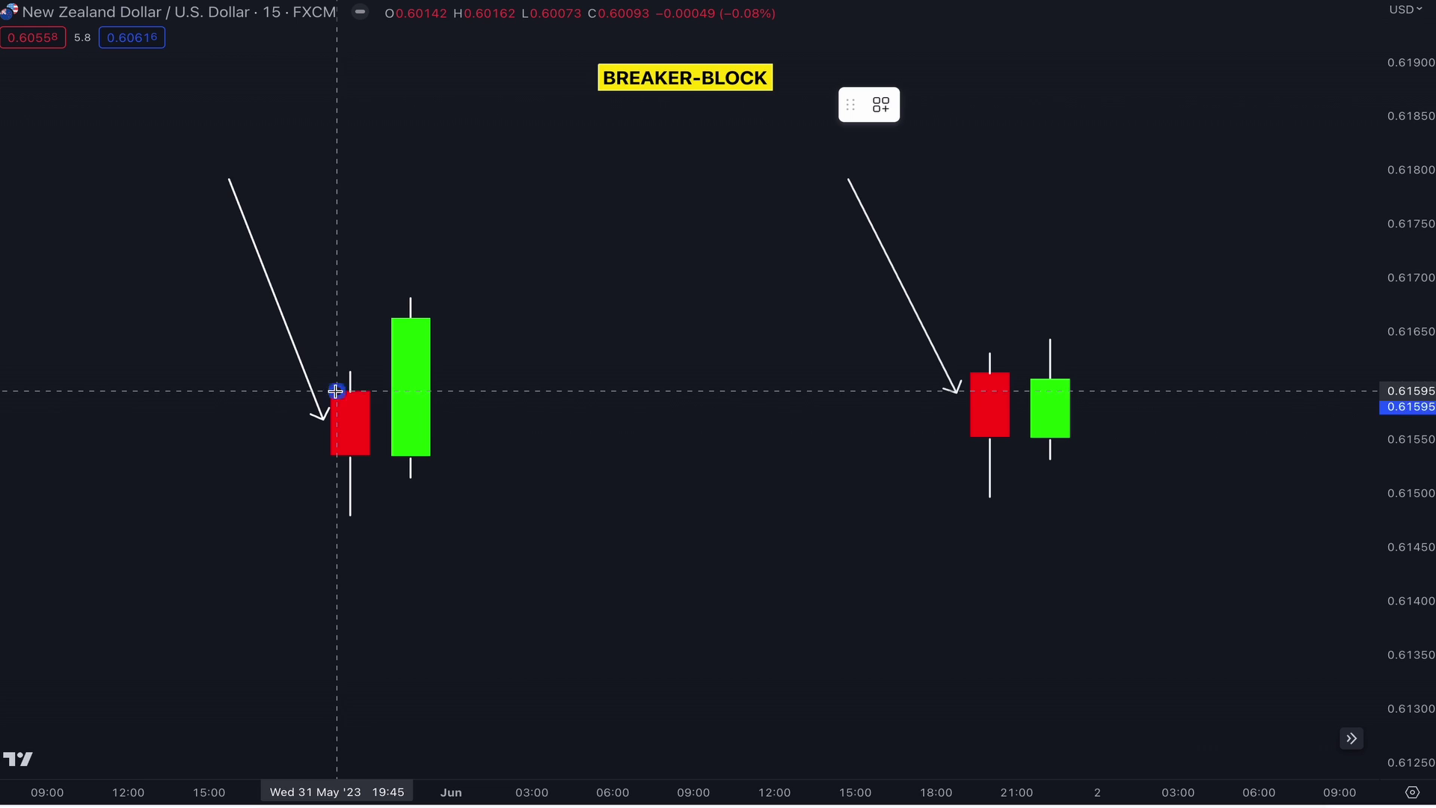
pyautogui.moveTo(336, 391); pyautogui.dragTo(801, 513)
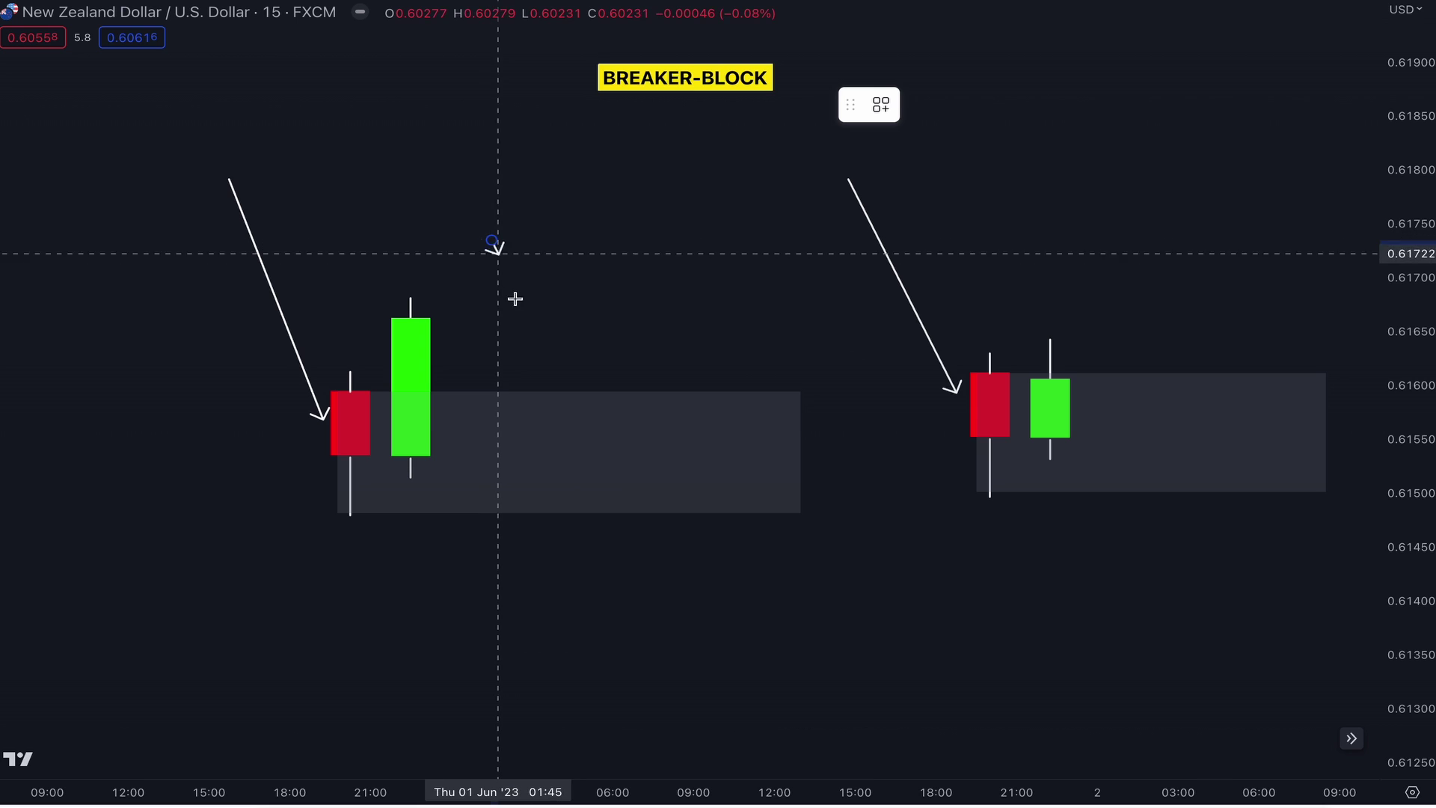
pyautogui.moveTo(491, 240); pyautogui.dragTo(552, 391)
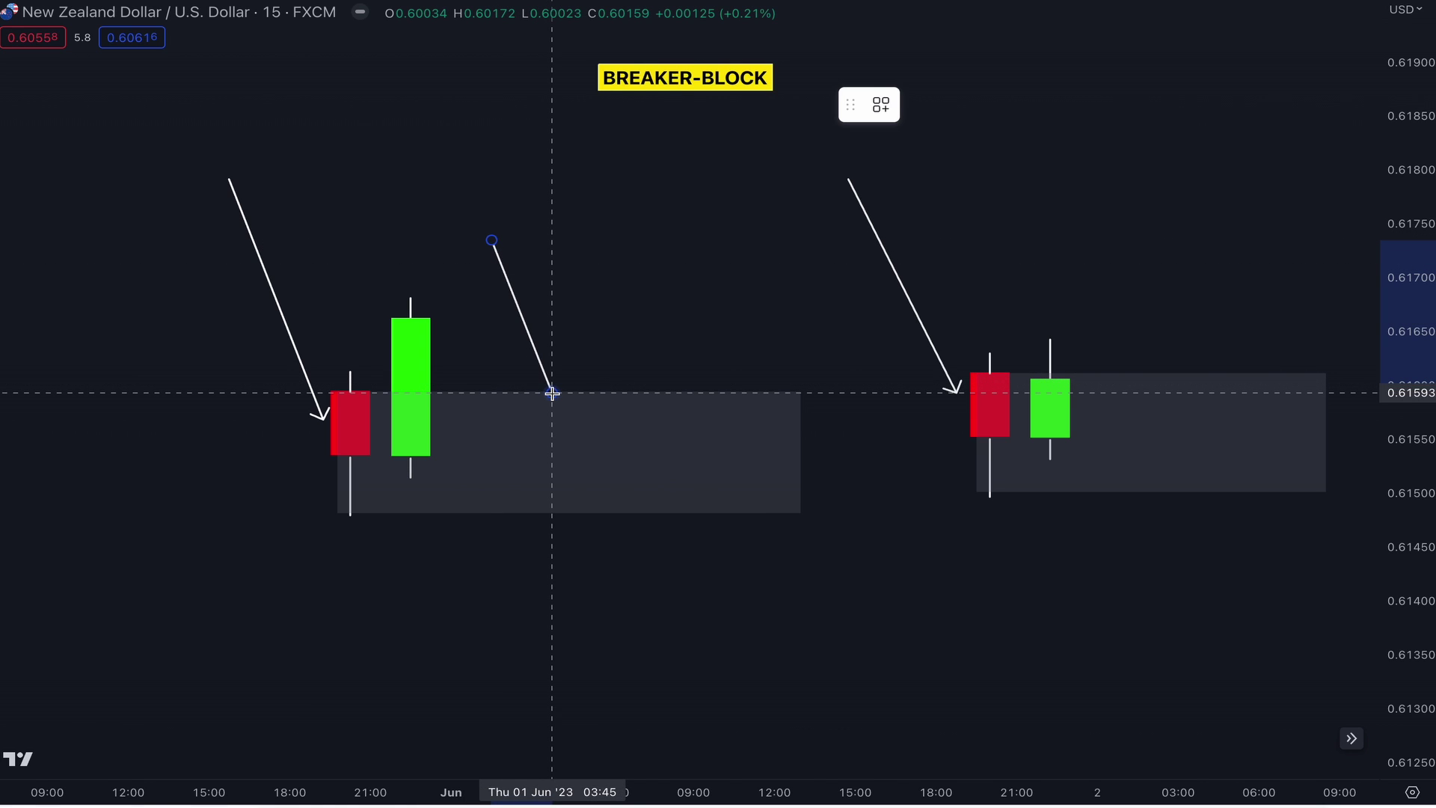
pyautogui.click(552, 392)
pyautogui.doubleClick(642, 177)
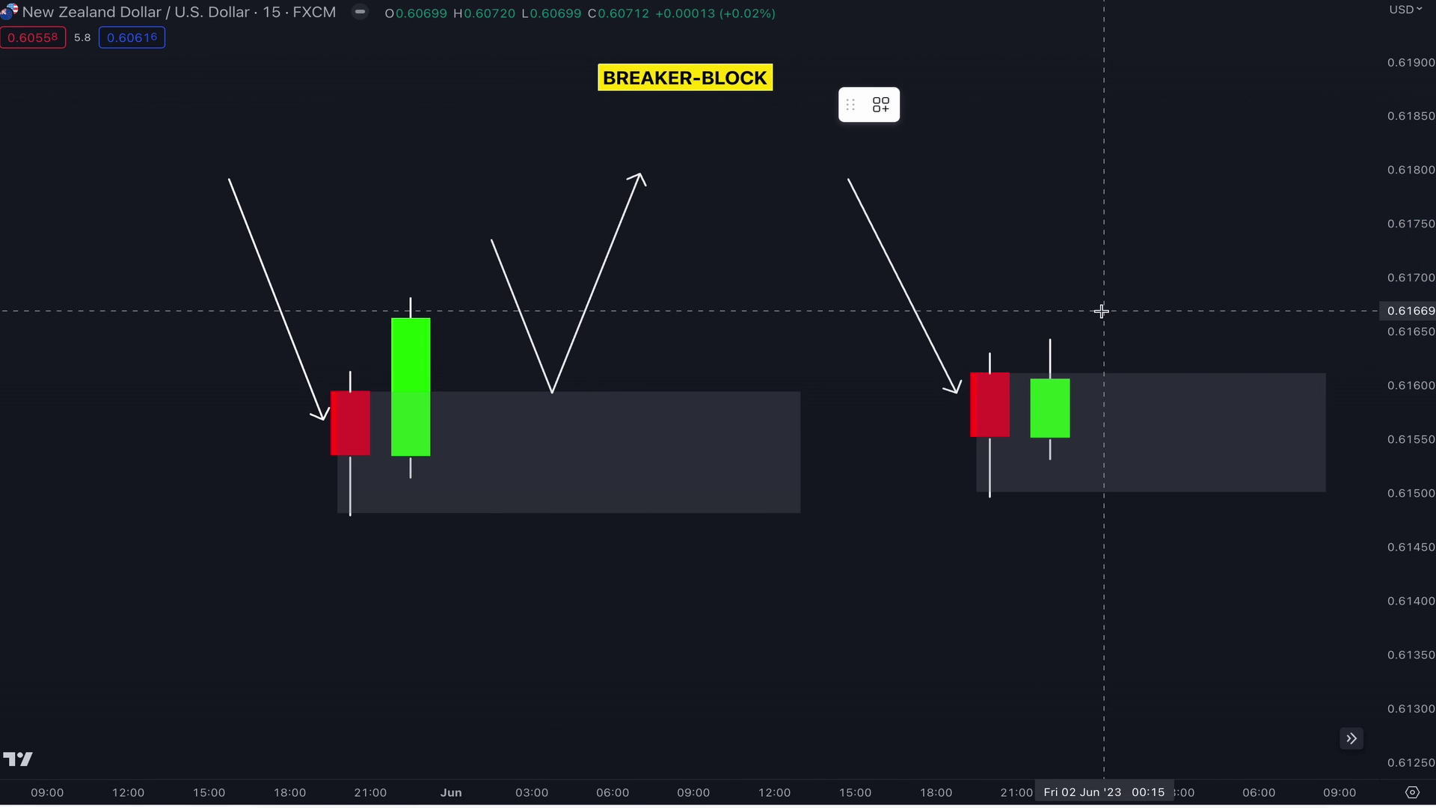
# Step: Draw a dip-then-rally arrow off the right zone and turn the left arrow's final leg downward
pyautogui.moveTo(1097, 296); pyautogui.dragTo(1150, 380)
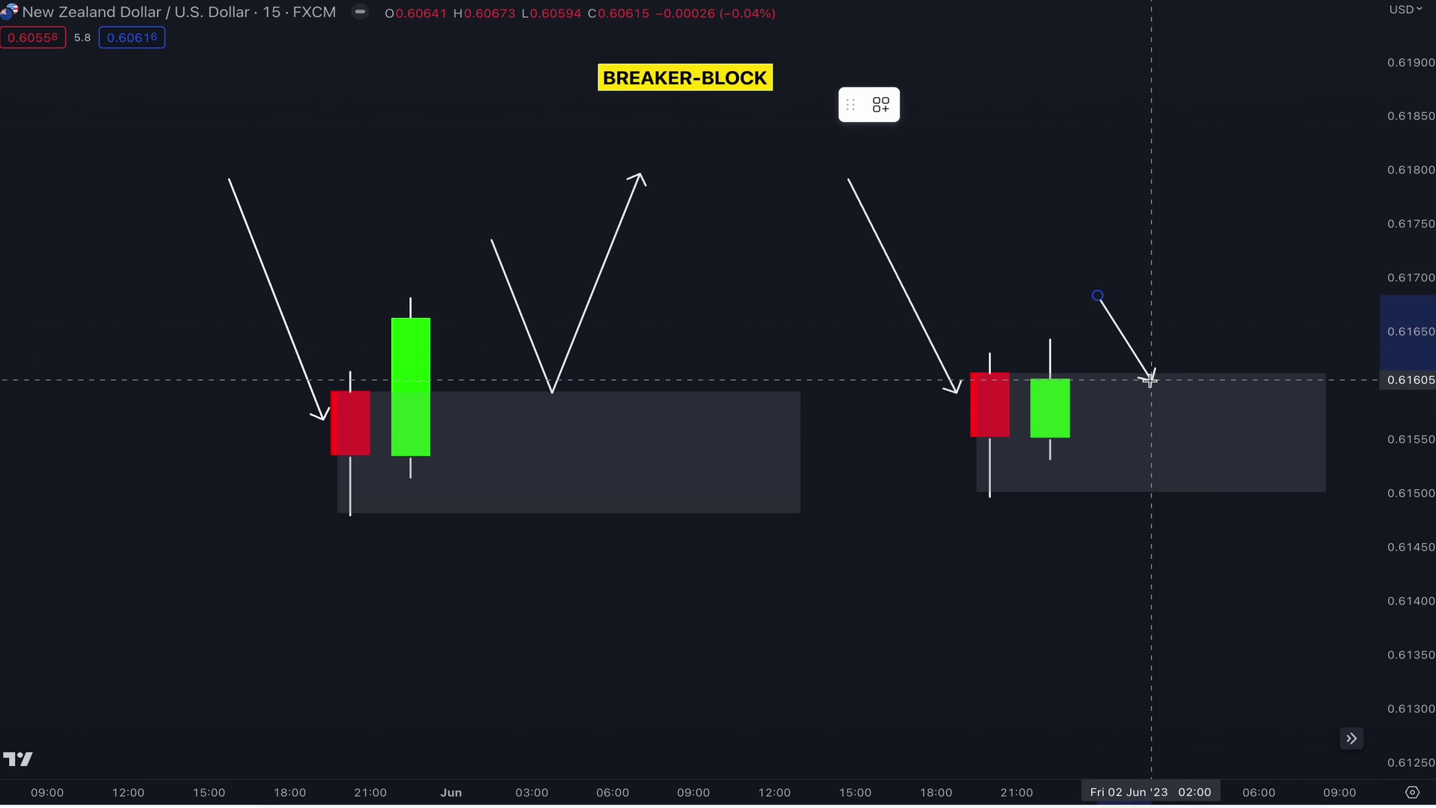
pyautogui.doubleClick(1233, 159)
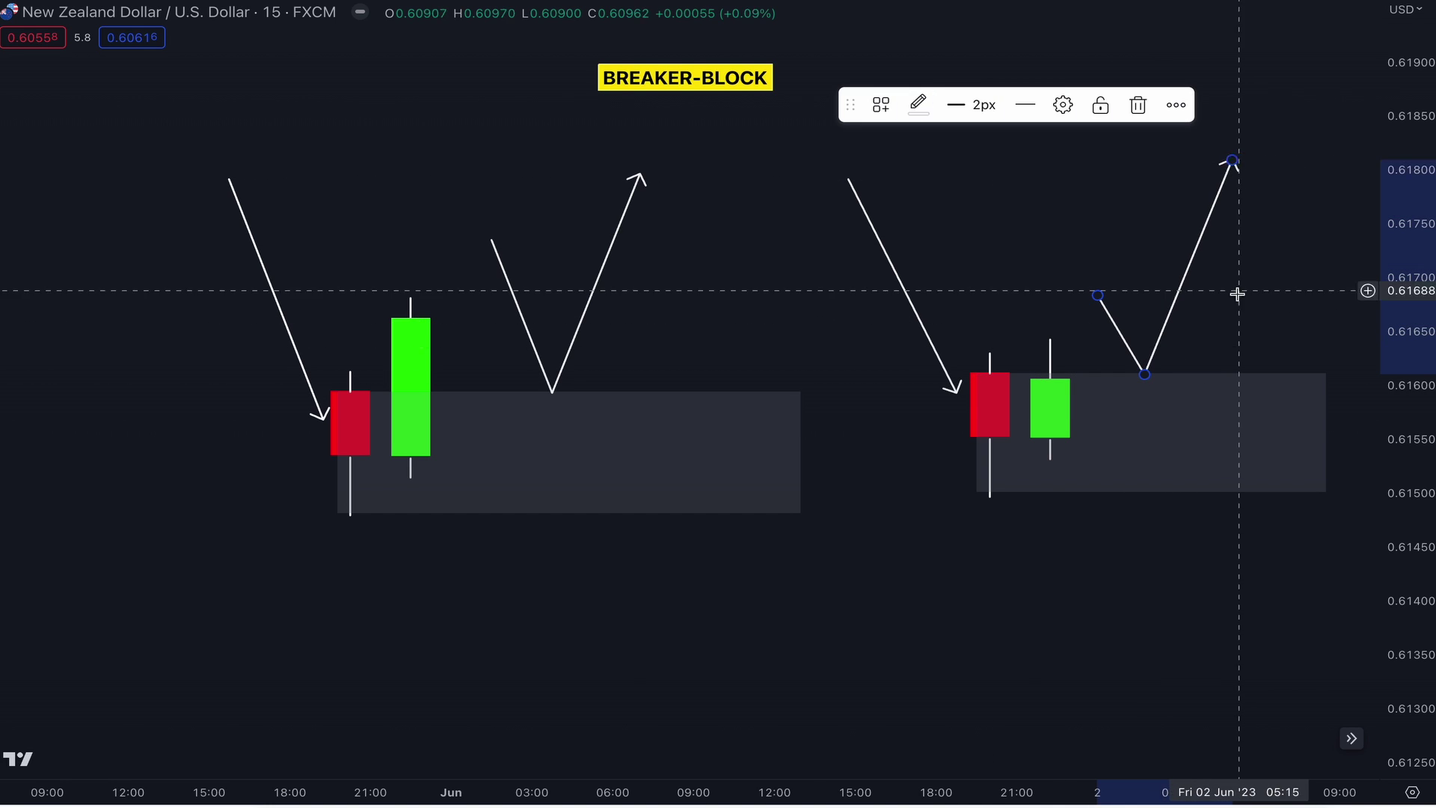
pyautogui.click(1237, 294)
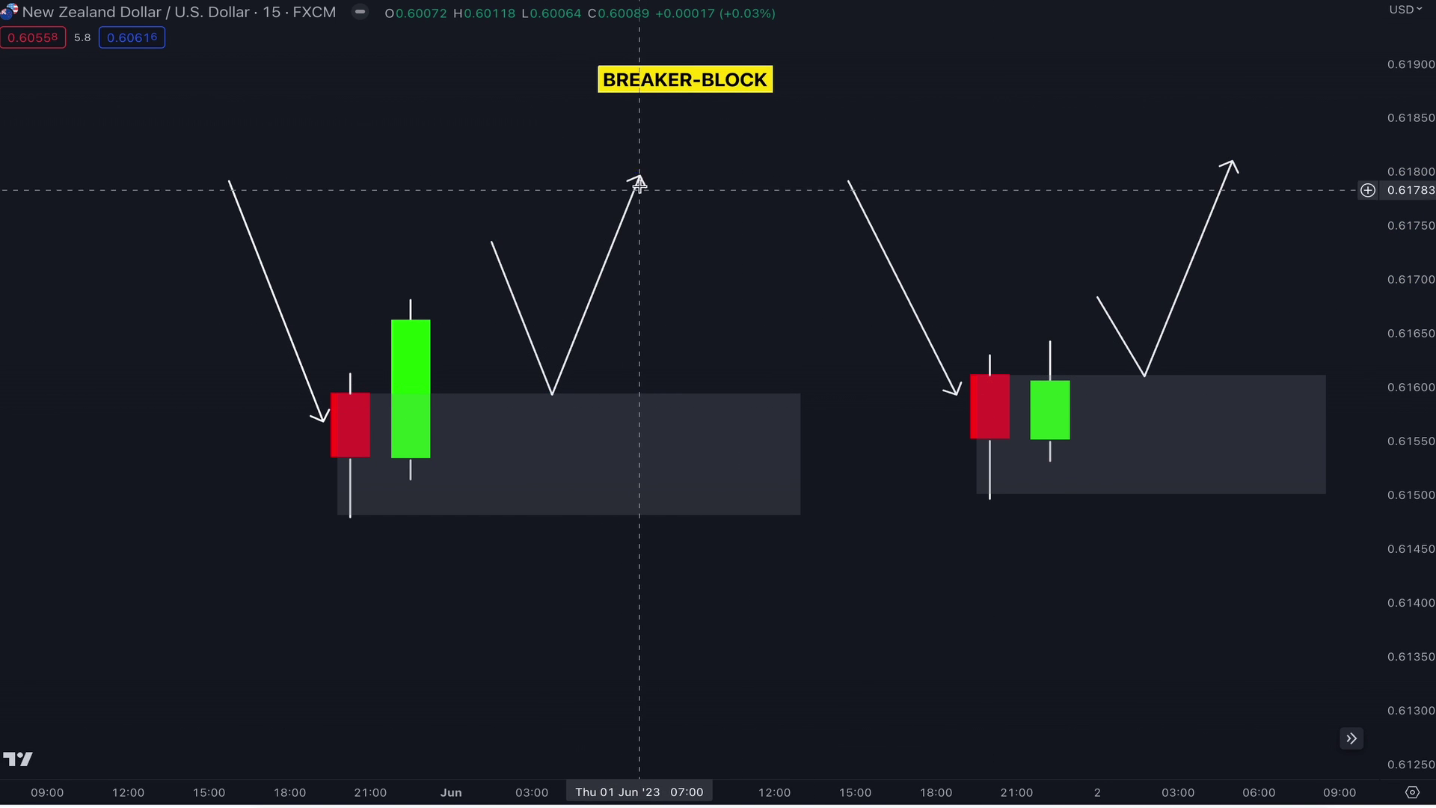
pyautogui.moveTo(640, 178); pyautogui.dragTo(629, 610)
# Step: Turn the right arrow's final leg downward and extend the left path below its zone
pyautogui.click(1234, 162)
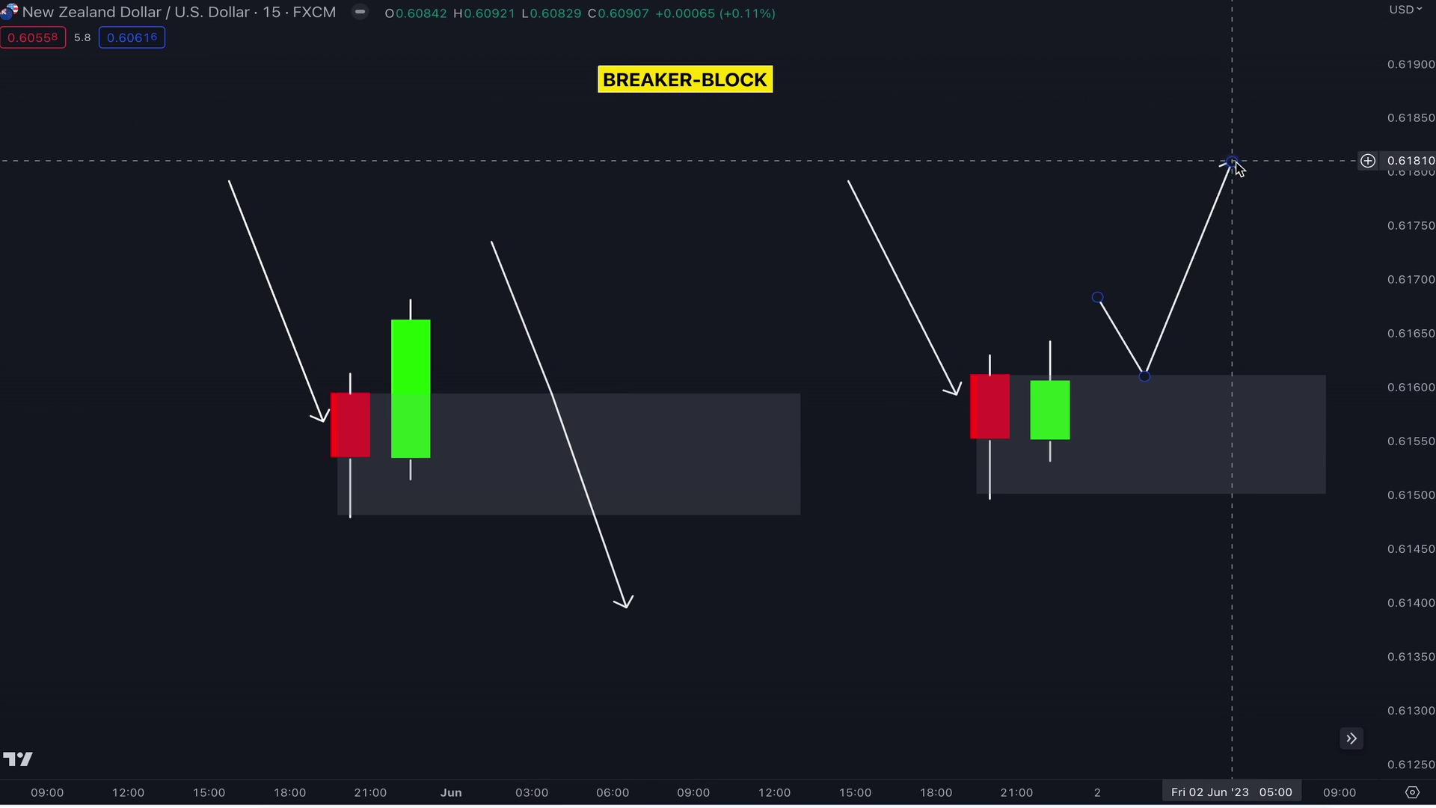
pyautogui.moveTo(1234, 163); pyautogui.dragTo(1232, 566)
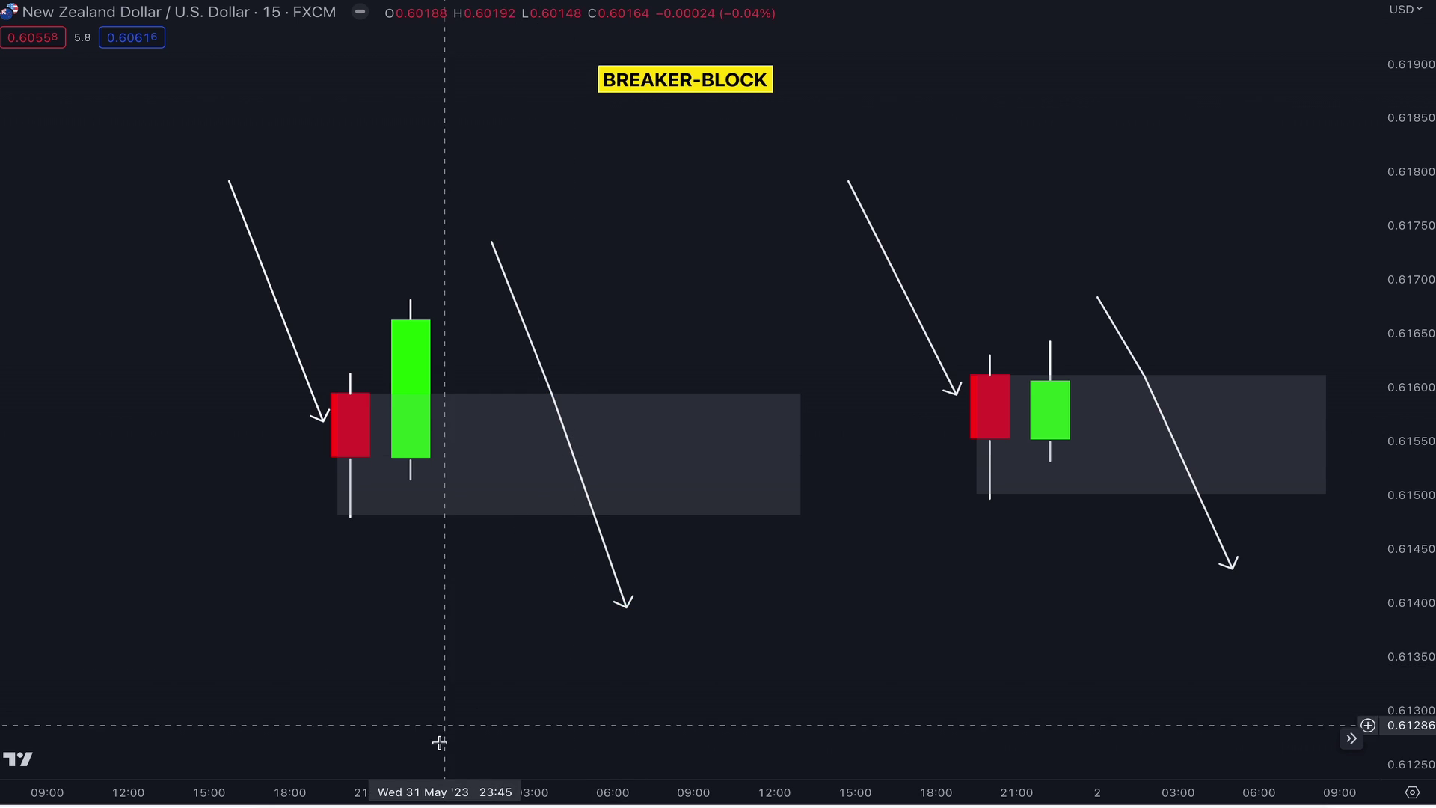
pyautogui.click(639, 600)
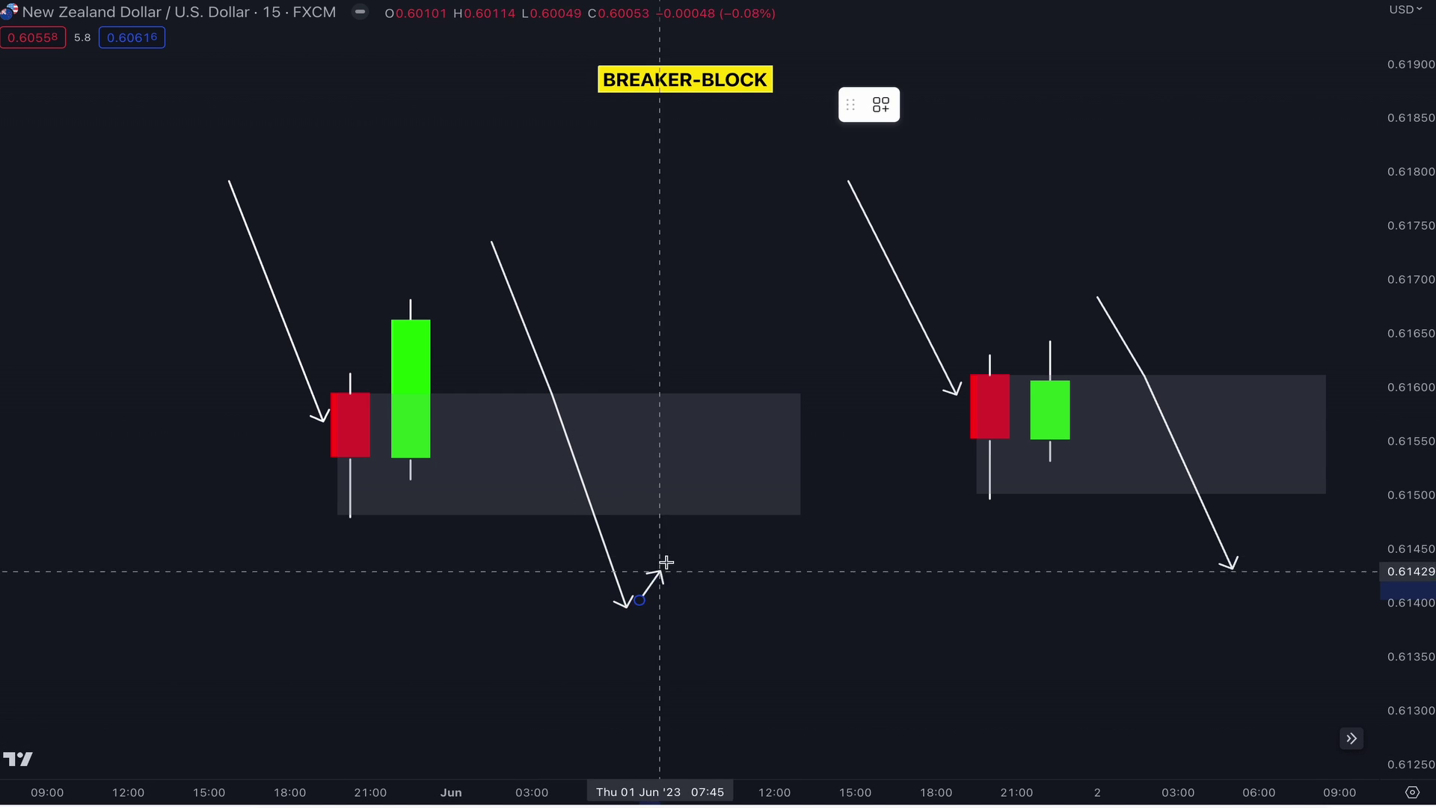
pyautogui.click(700, 516)
pyautogui.doubleClick(769, 727)
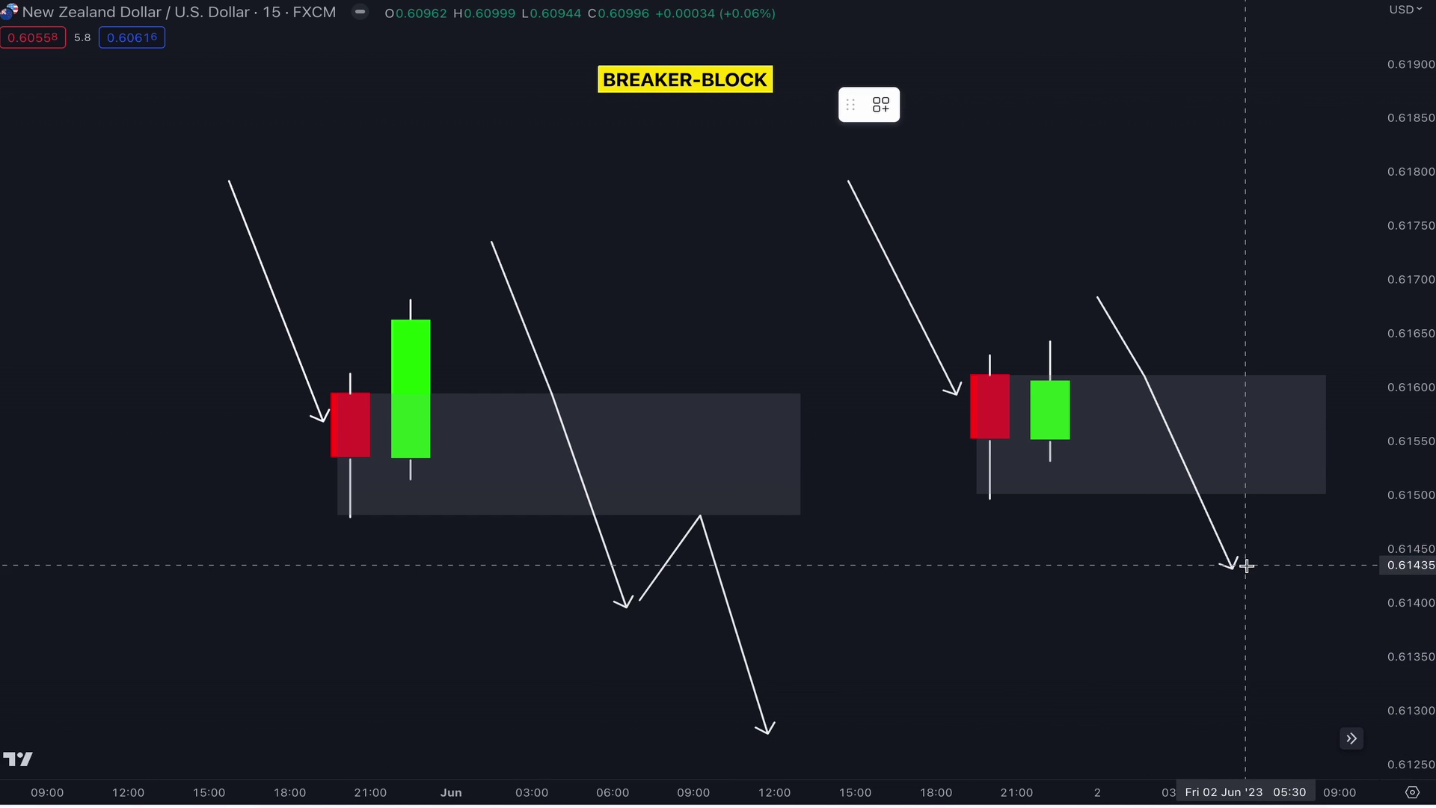
# Step: End the right zigzag arrow near 0.6130, then pan the clean NZD/USD chart to earlier candles
pyautogui.click(1286, 495)
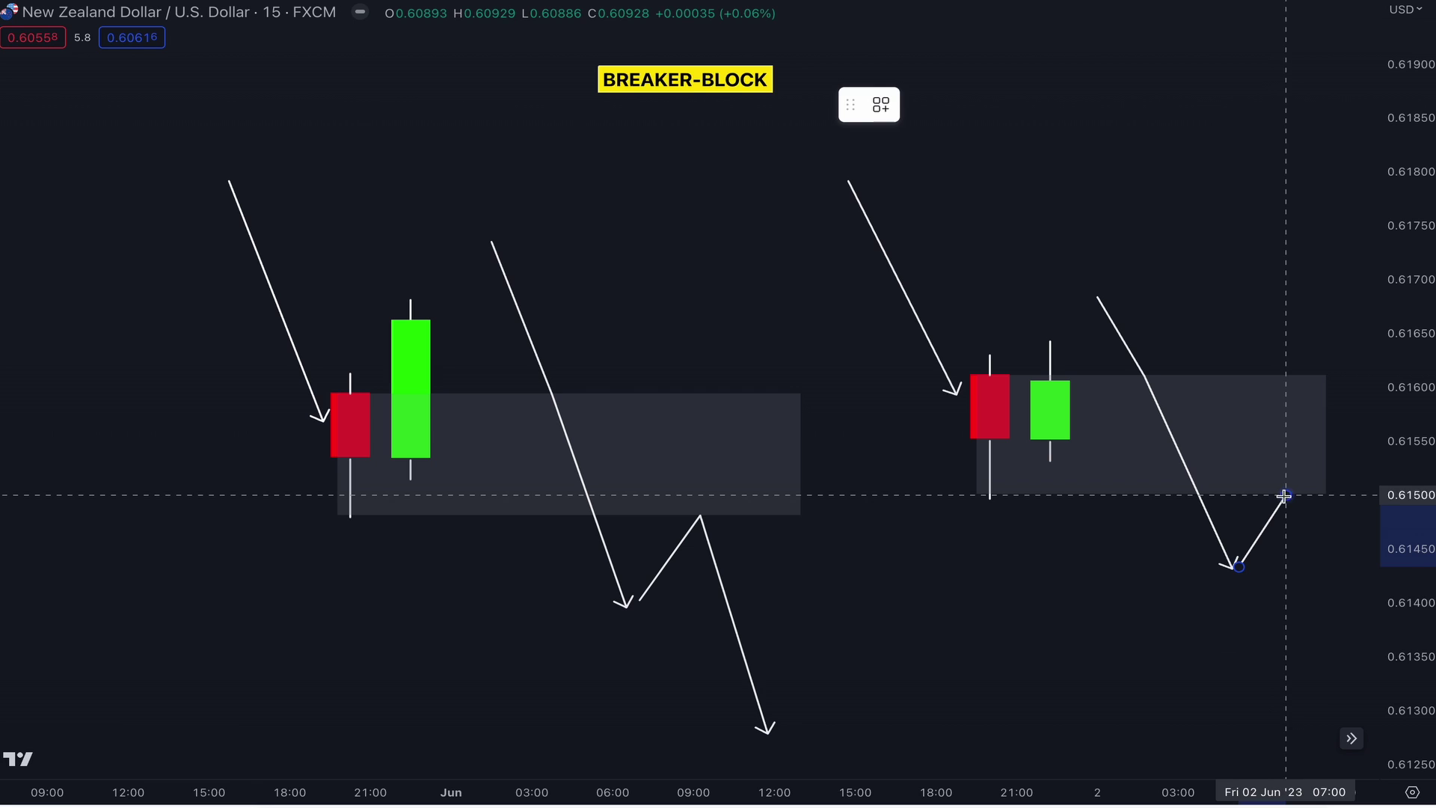
pyautogui.doubleClick(1320, 700)
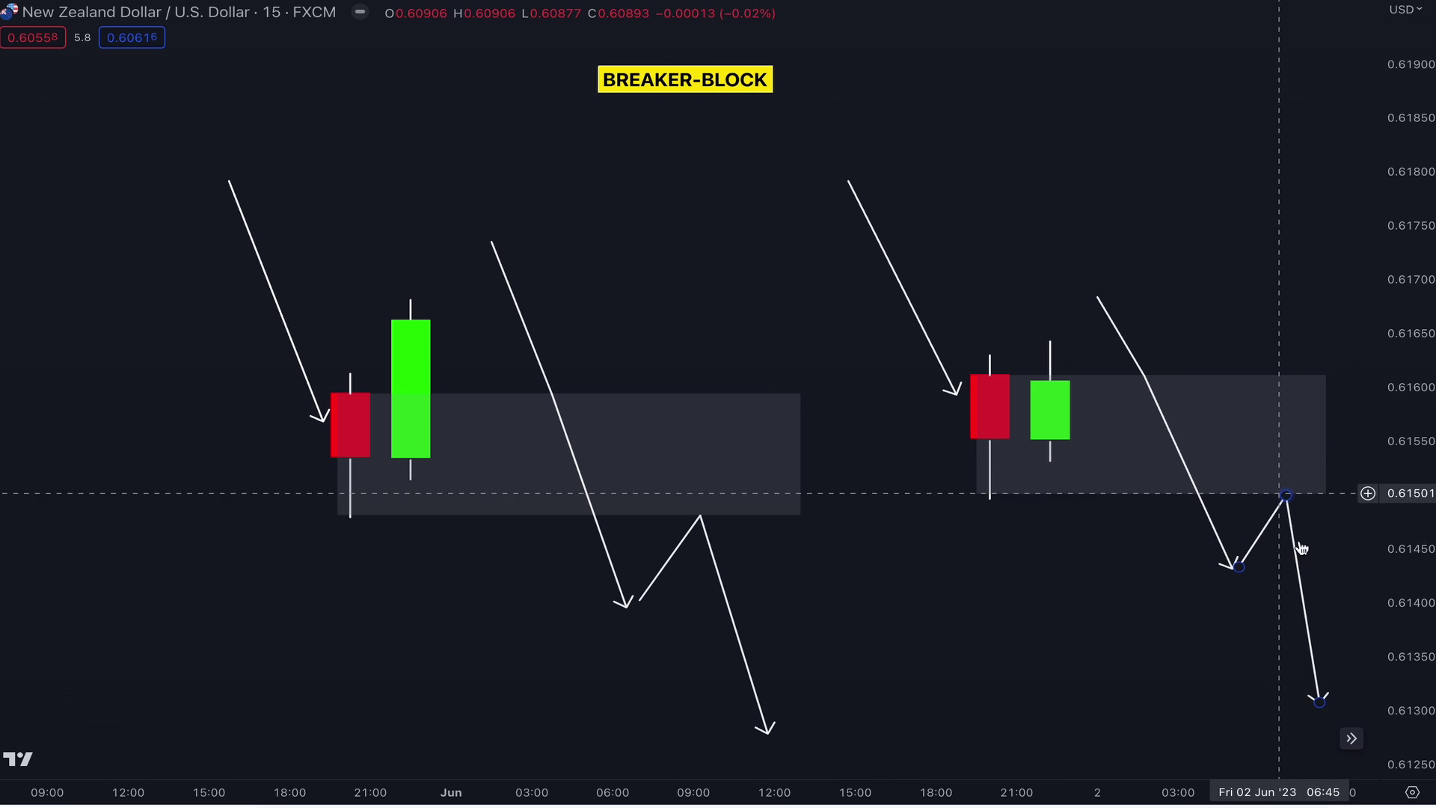
pyautogui.moveTo(1097, 298); pyautogui.dragTo(1111, 294)
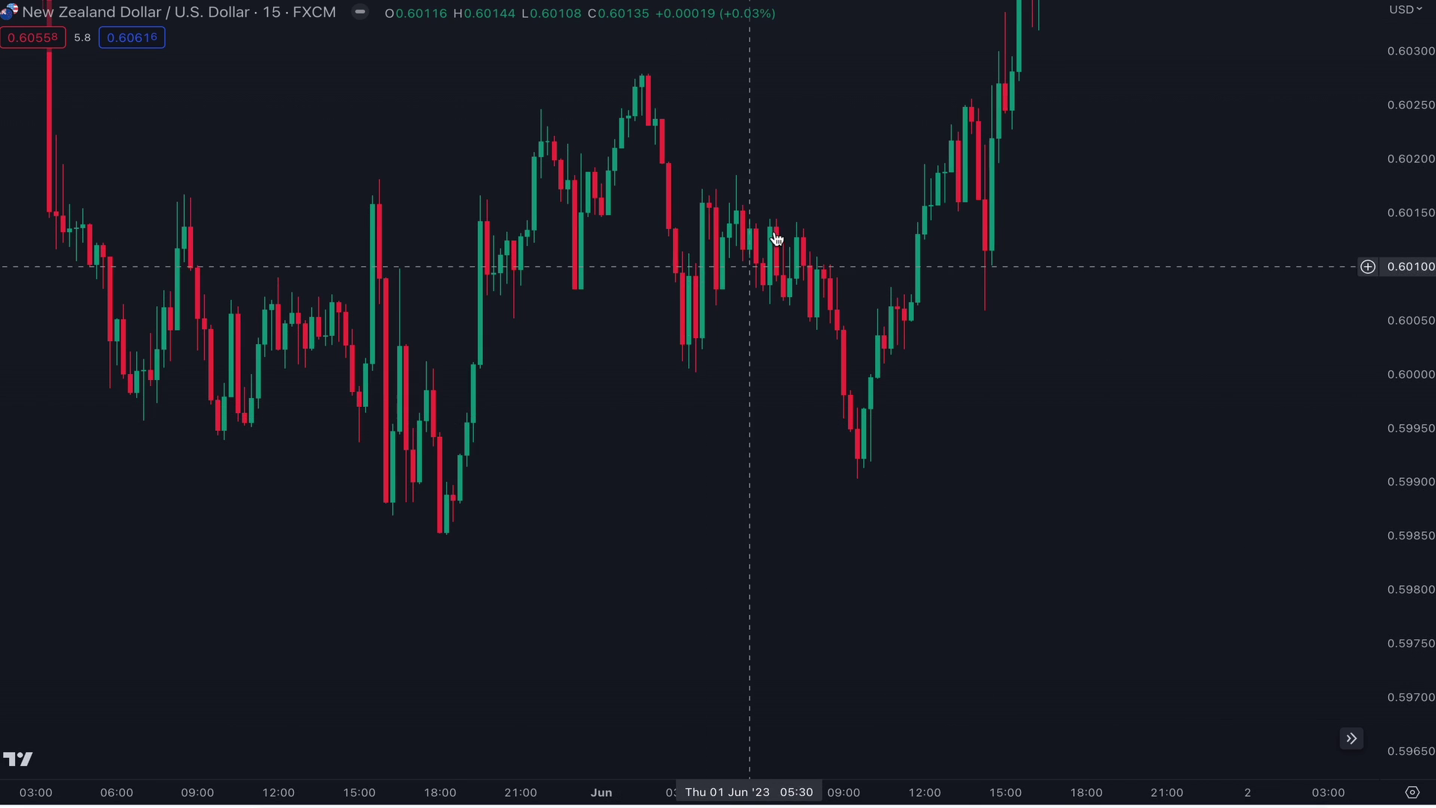
pyautogui.moveTo(750, 270); pyautogui.dragTo(973, 283)
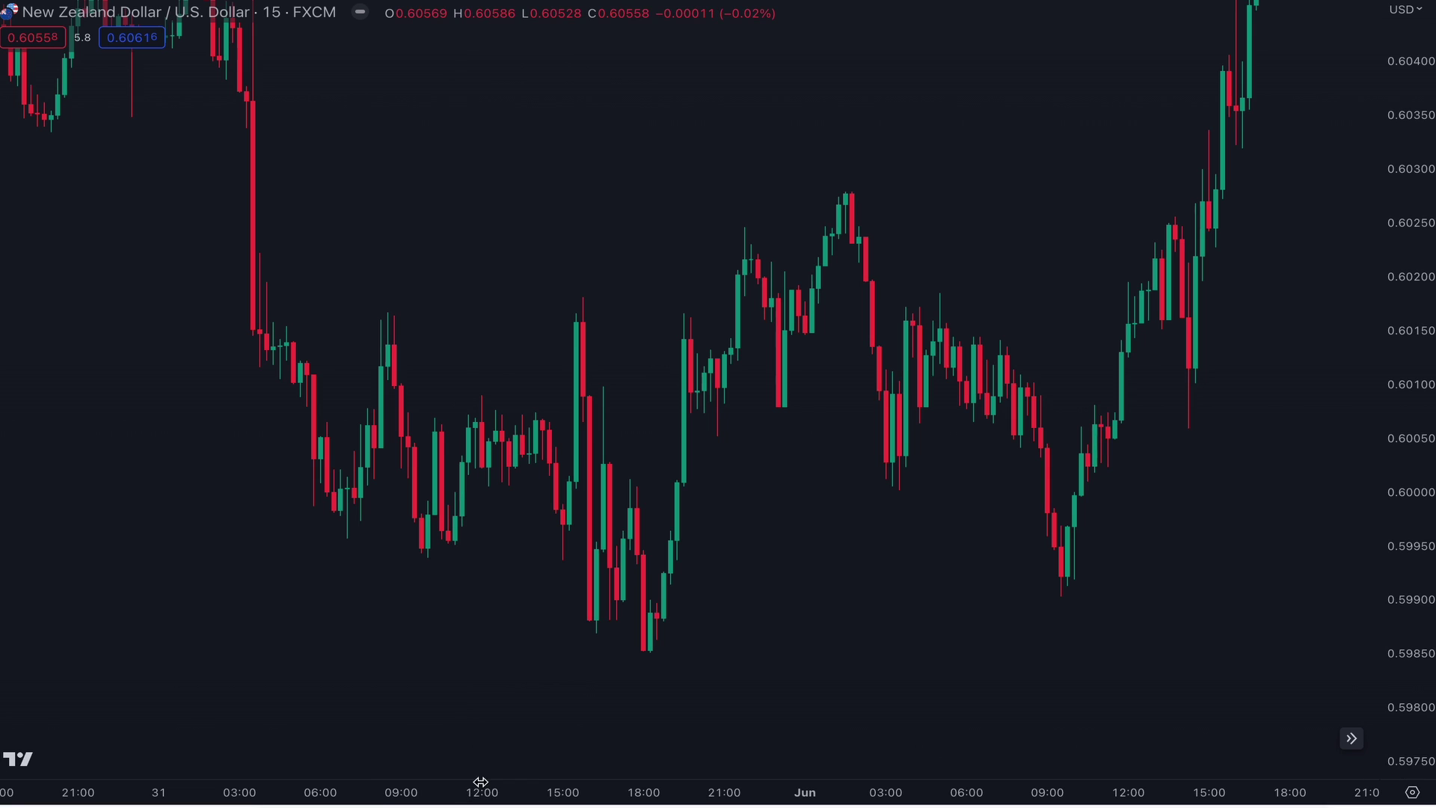
# Step: Brush a small arrow at the 31 May 18:00 low and draw a demand zone into 1 June
pyautogui.moveTo(580, 327)
pyautogui.mouseDown()
pyautogui.moveTo(643, 652)
pyautogui.moveTo(696, 615)
pyautogui.moveTo(832, 360)
pyautogui.mouseUp()
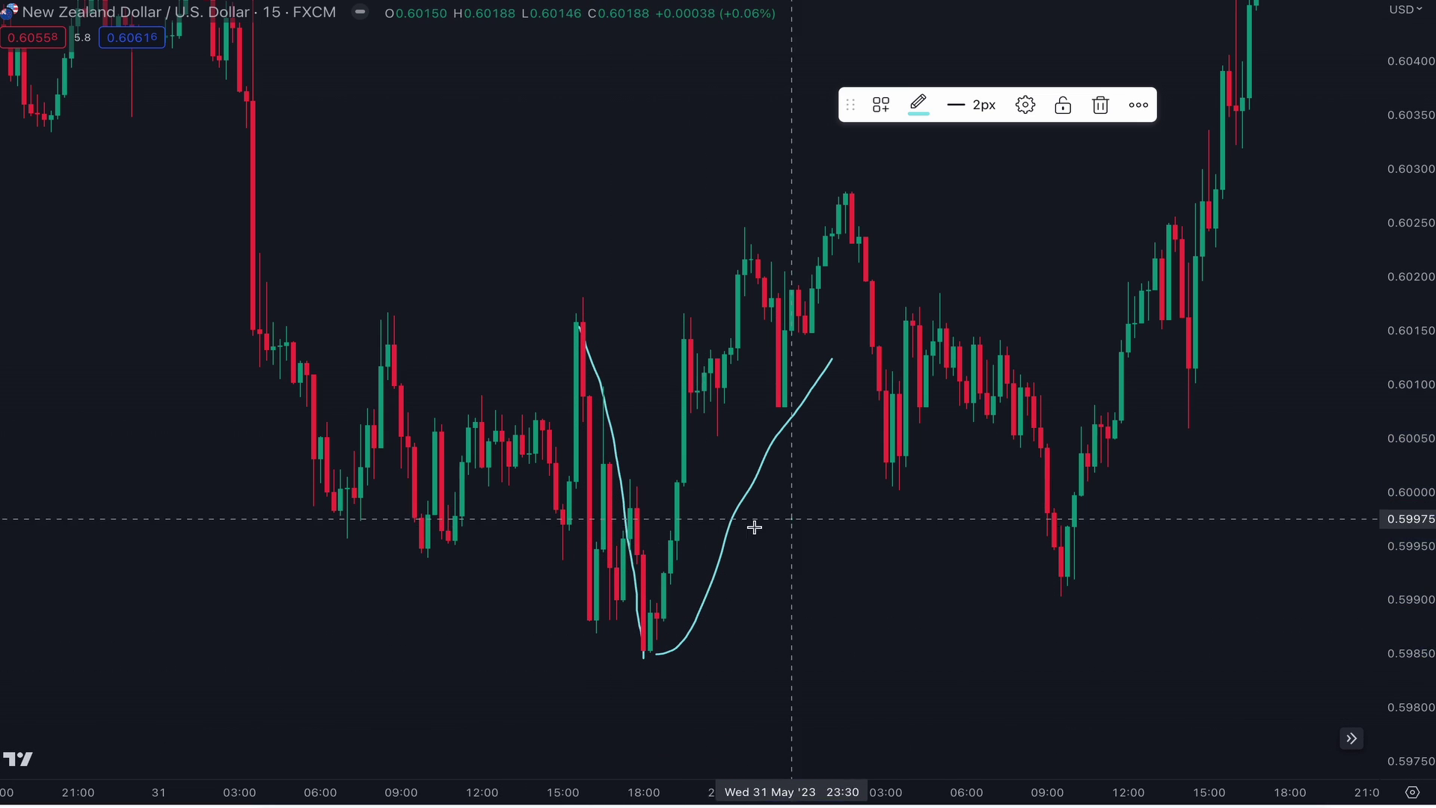
pyautogui.moveTo(787, 520)
pyautogui.mouseDown()
pyautogui.moveTo(665, 557)
pyautogui.moveTo(668, 572)
pyautogui.moveTo(724, 477)
pyautogui.mouseUp()
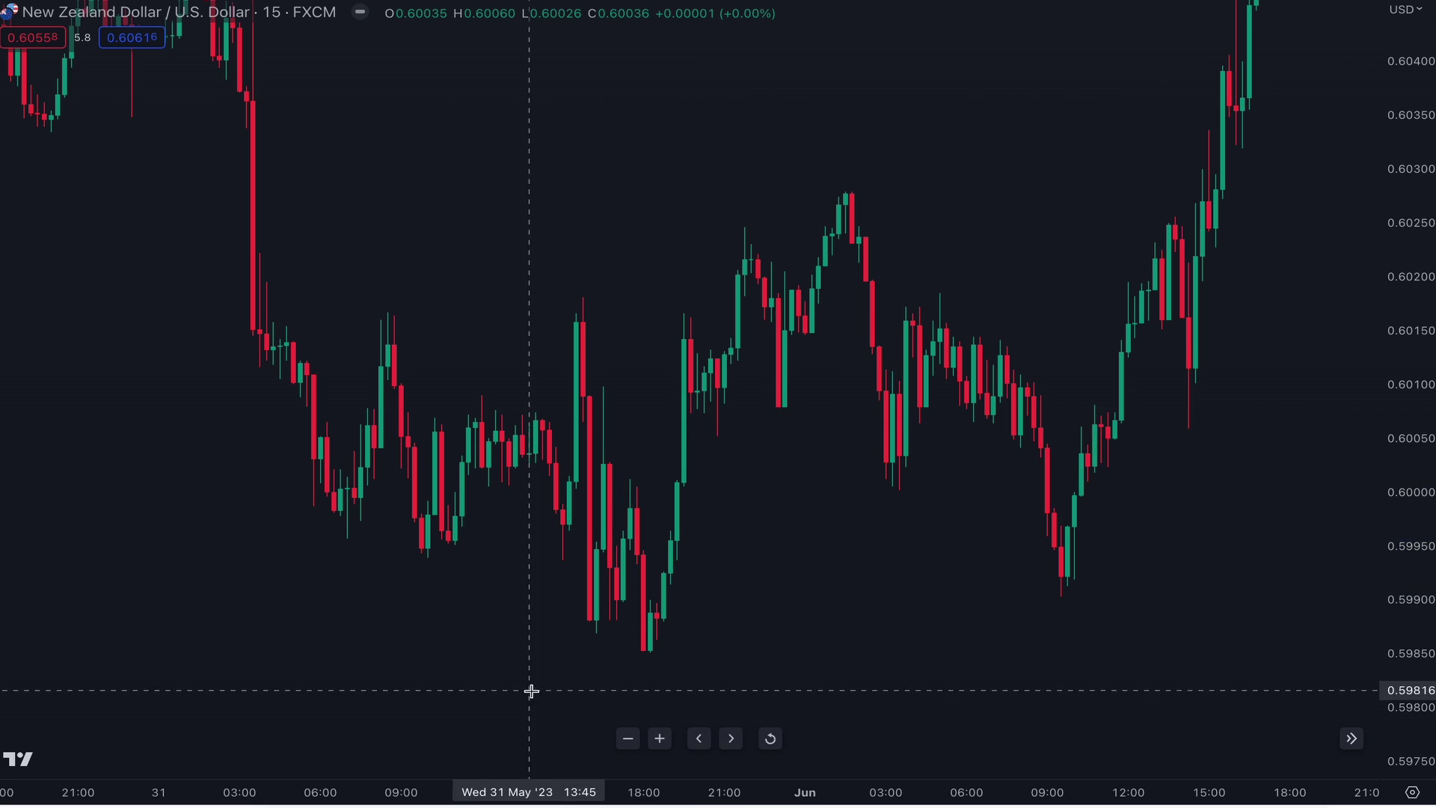
pyautogui.moveTo(533, 687); pyautogui.dragTo(622, 648)
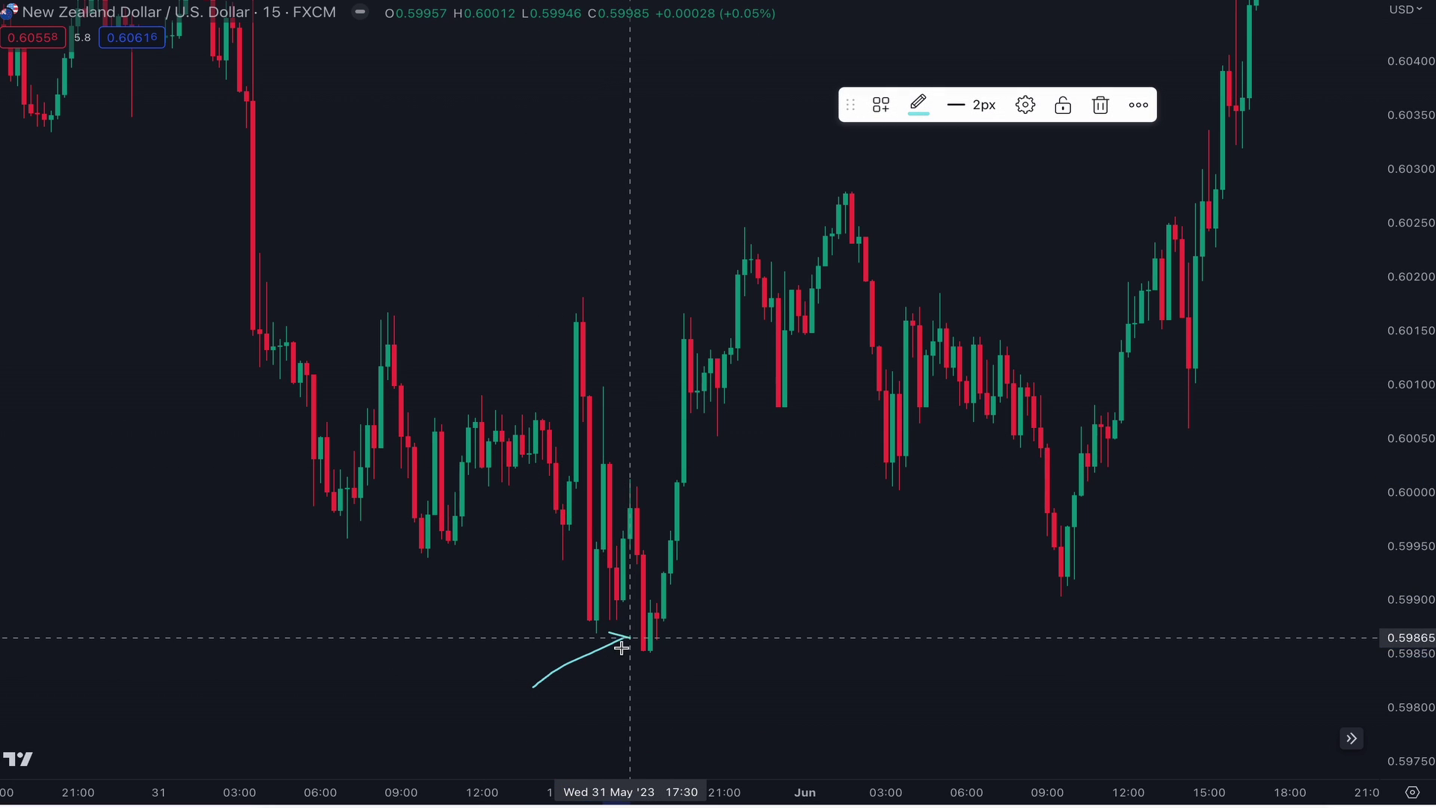
pyautogui.press('Escape')
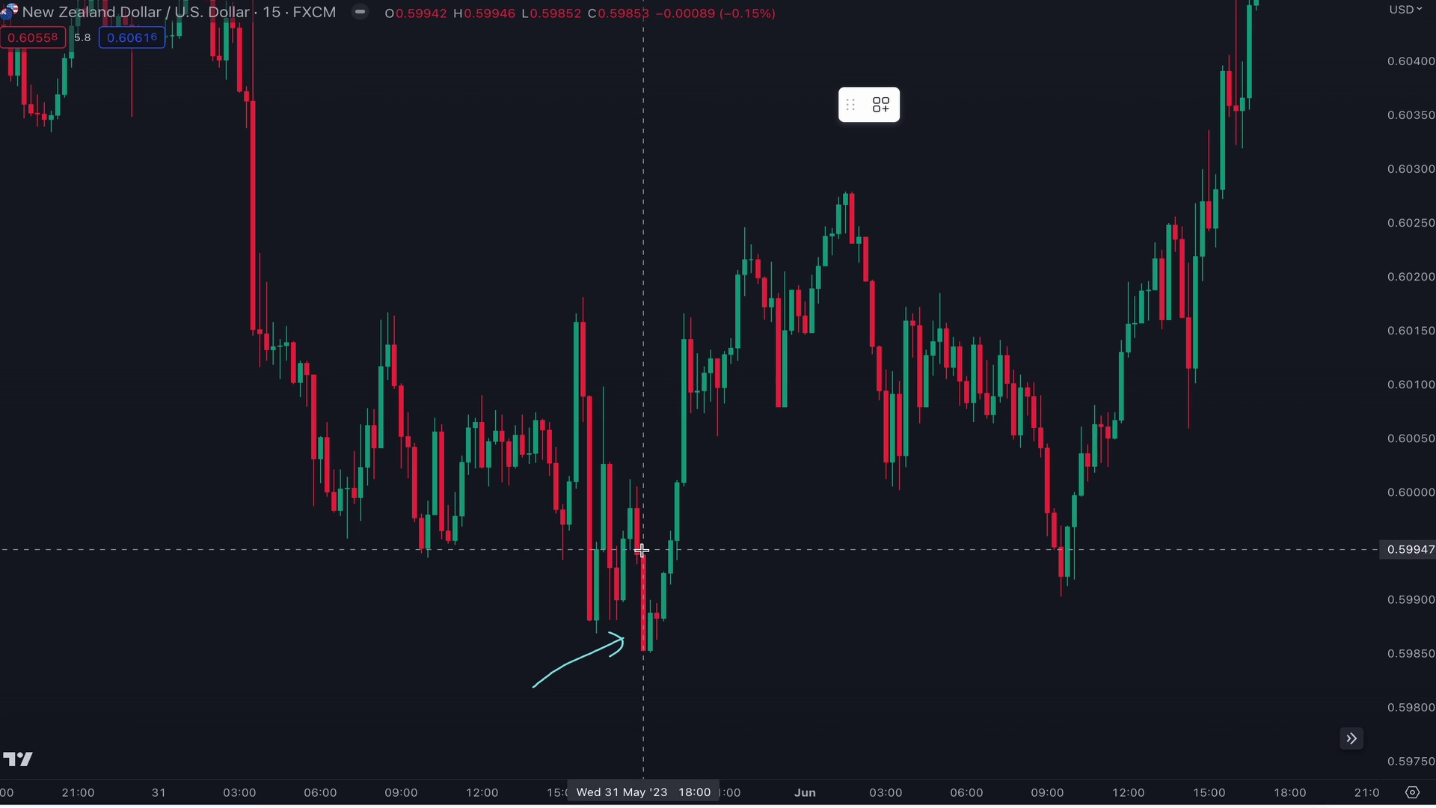
pyautogui.moveTo(642, 549)
pyautogui.mouseDown()
pyautogui.moveTo(722, 653)
pyautogui.moveTo(1166, 653)
pyautogui.mouseUp()
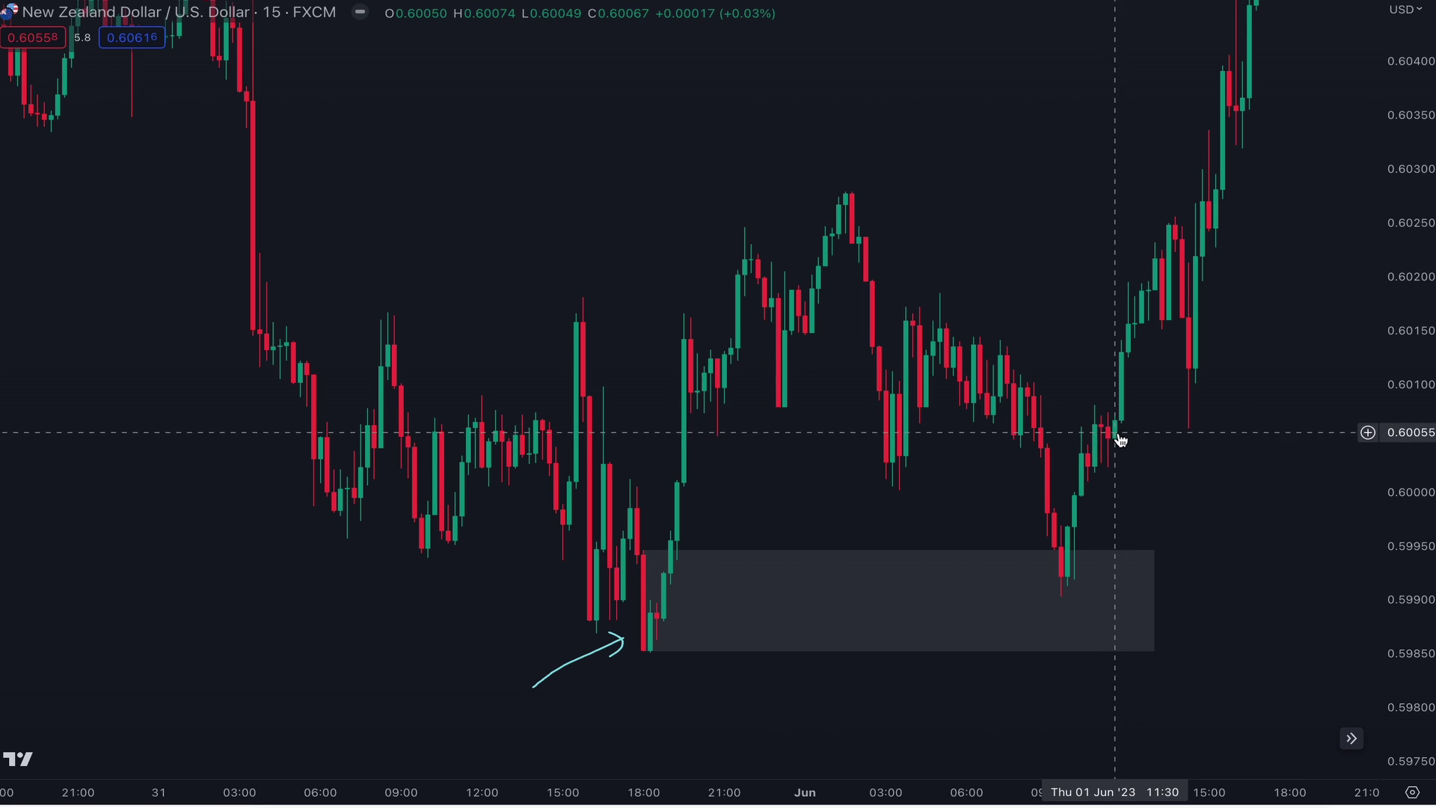
# Step: Draw a small rectangle from the 11:15 candle and lower its top edge to 0.60061
pyautogui.click(673, 806)
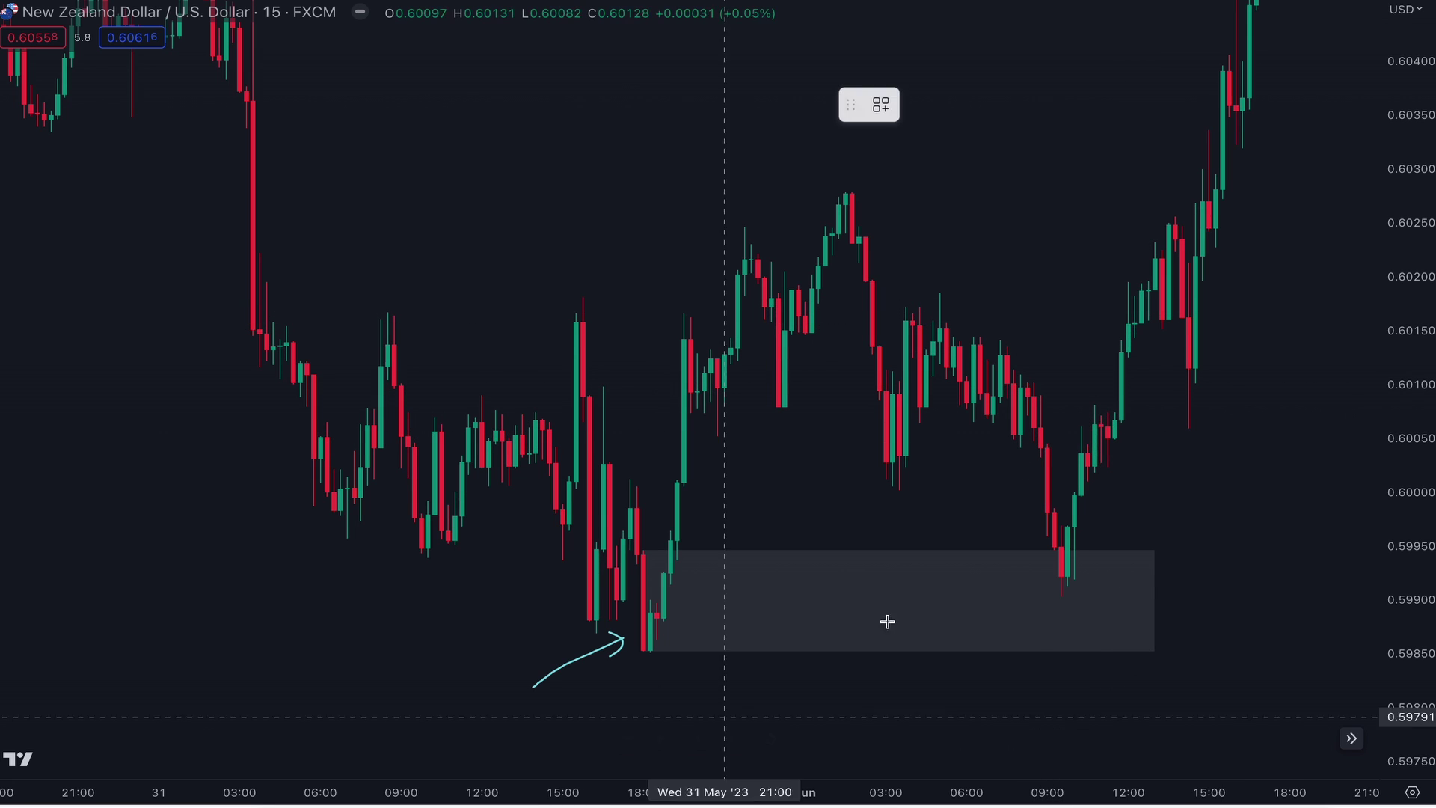
pyautogui.moveTo(1105, 413); pyautogui.dragTo(1242, 465)
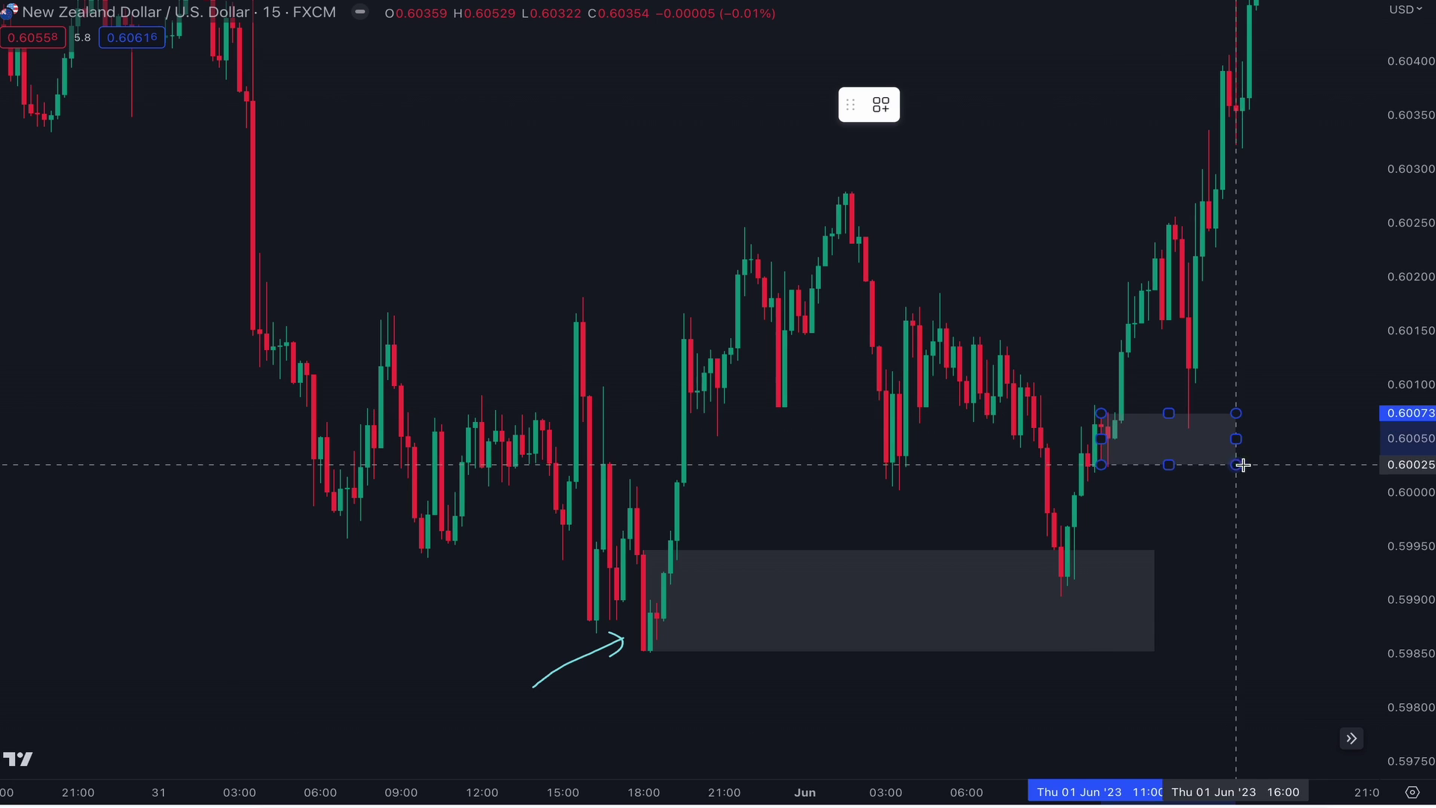
pyautogui.click(1271, 466)
pyautogui.click(1219, 501)
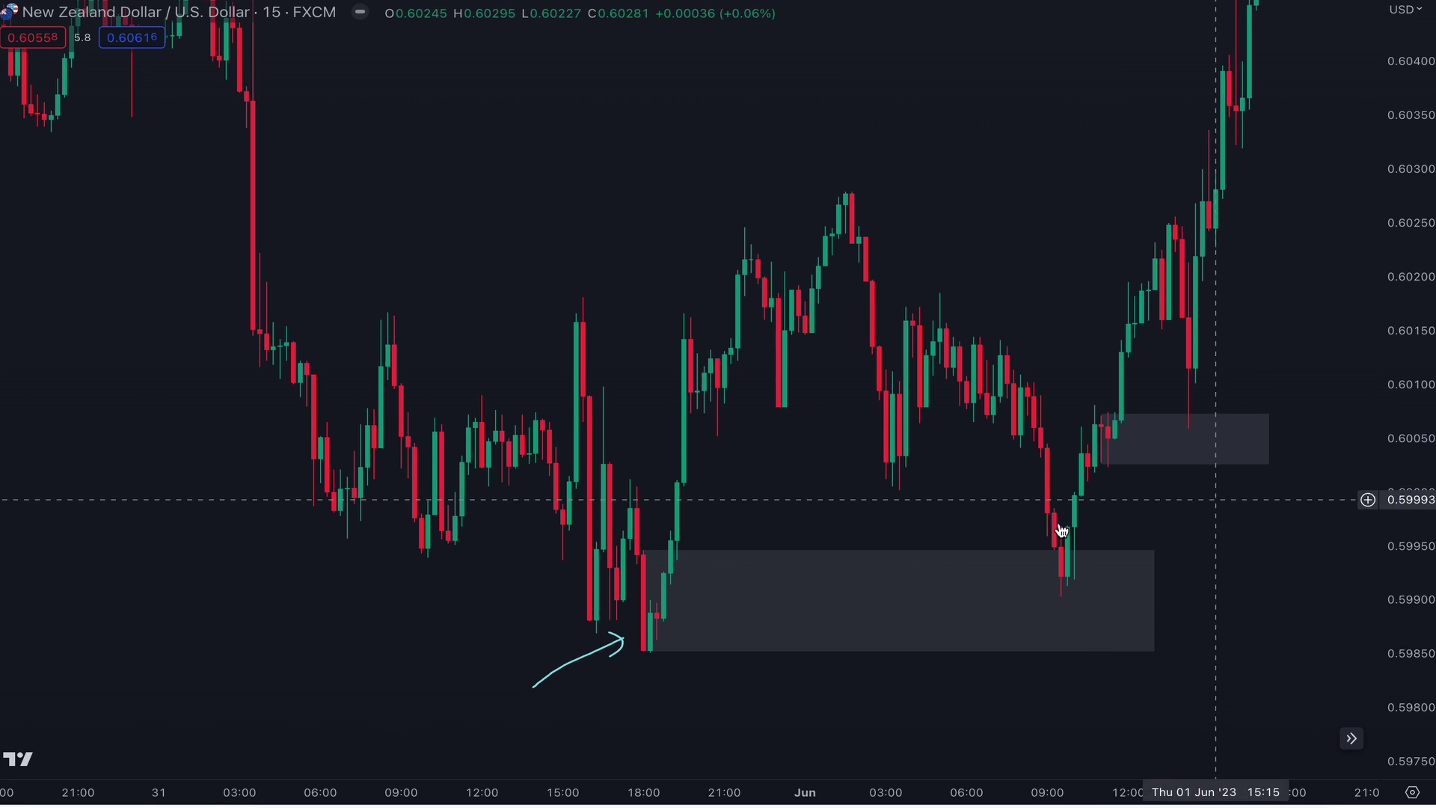
pyautogui.scroll(8, 1061, 532)
pyautogui.moveTo(1423, 527); pyautogui.dragTo(1425, 120)
pyautogui.moveTo(1142, 523); pyautogui.dragTo(1158, 528)
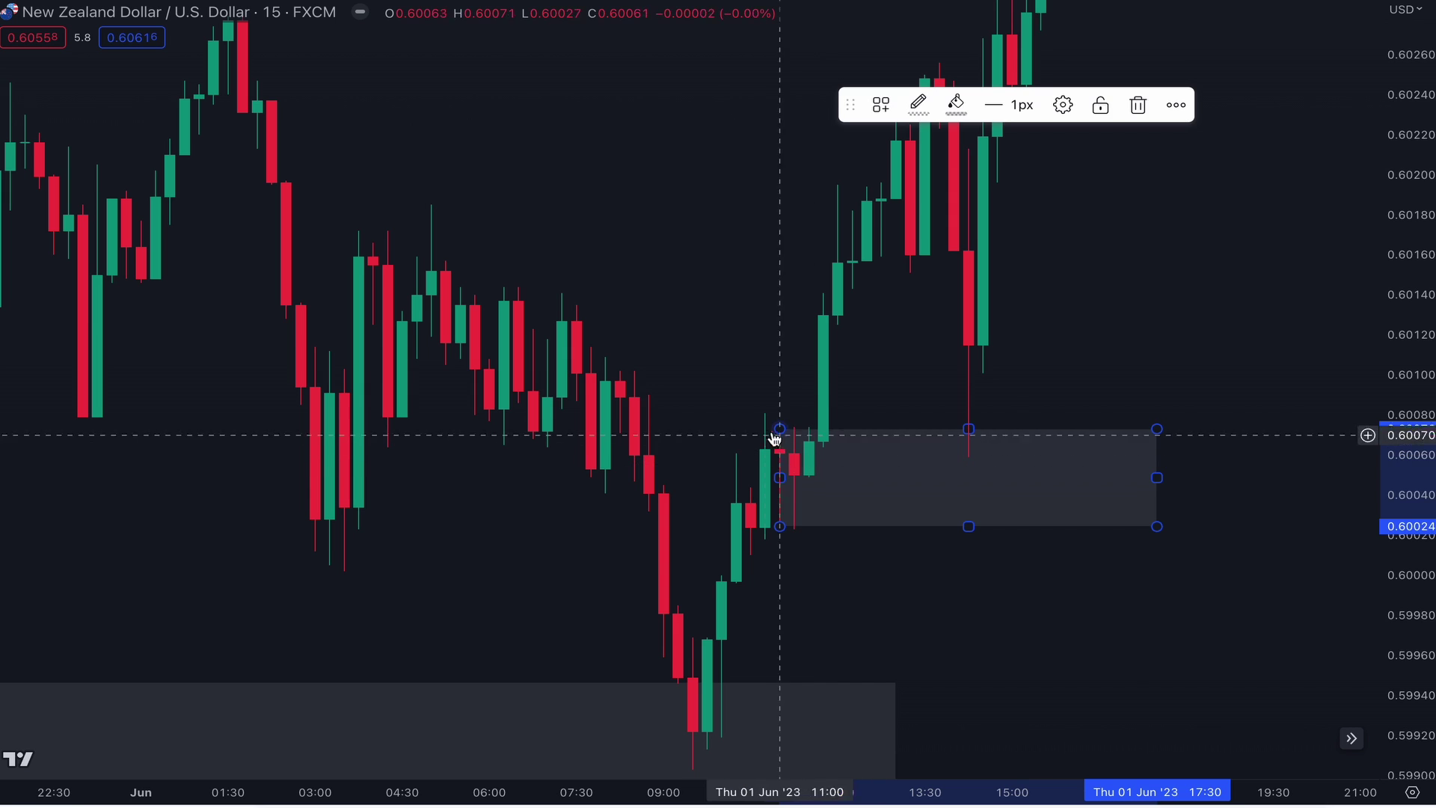
pyautogui.moveTo(775, 436); pyautogui.dragTo(787, 427)
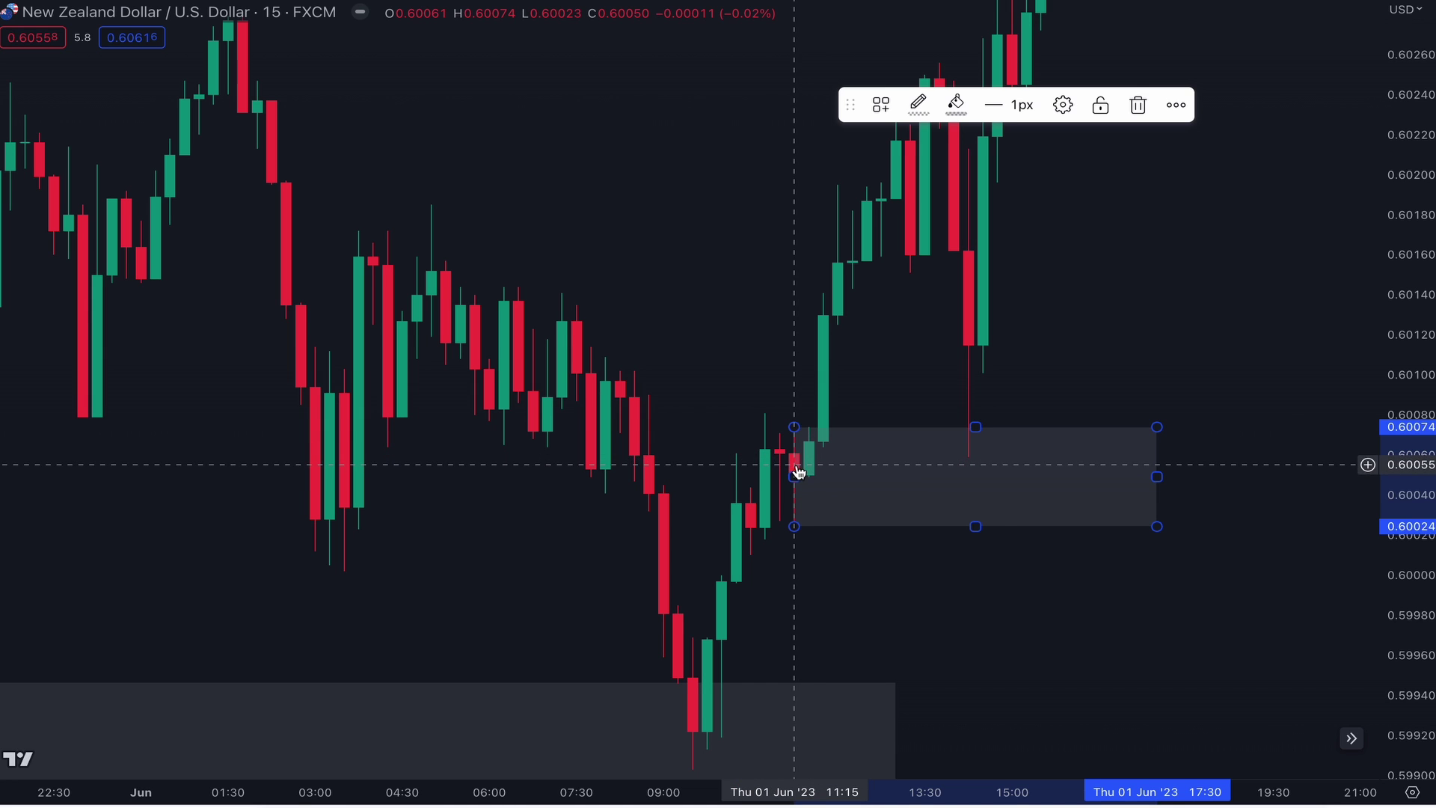
pyautogui.moveTo(794, 427); pyautogui.dragTo(796, 453)
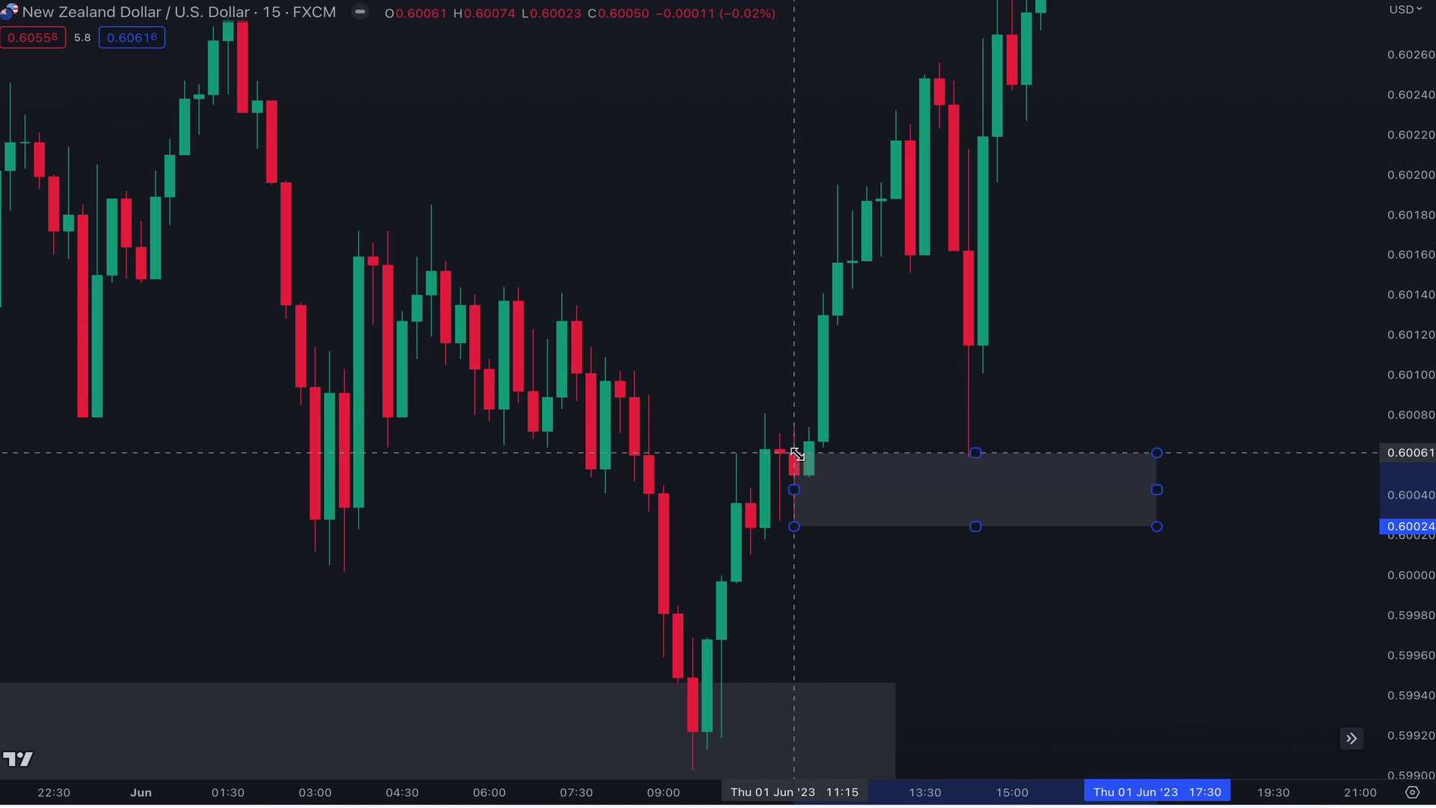
pyautogui.click(1070, 425)
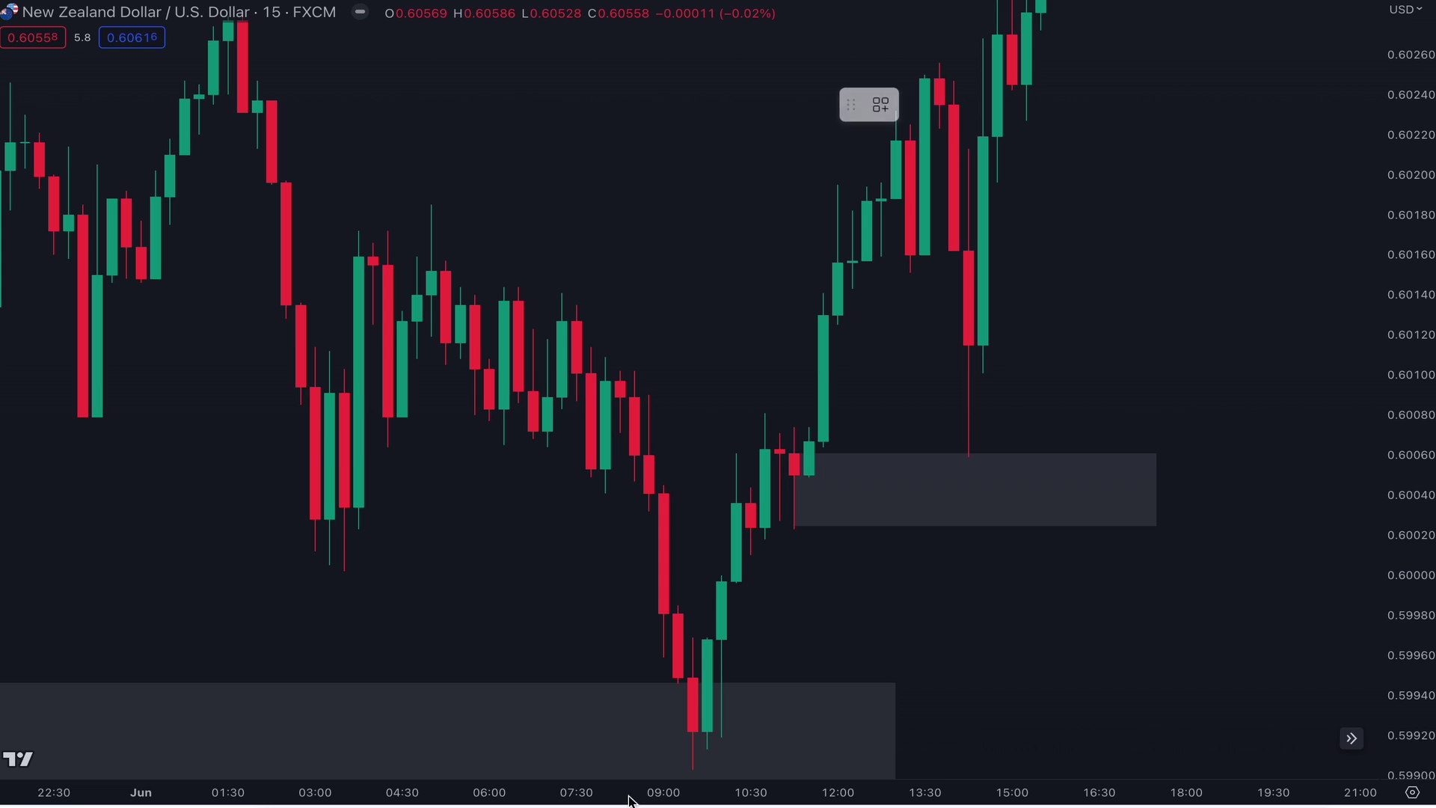
# Step: Add a yellow horizontal ray at 0.60061 and lower the rectangle's bottom to 0.60023
pyautogui.click(794, 453)
pyautogui.click(1097, 424)
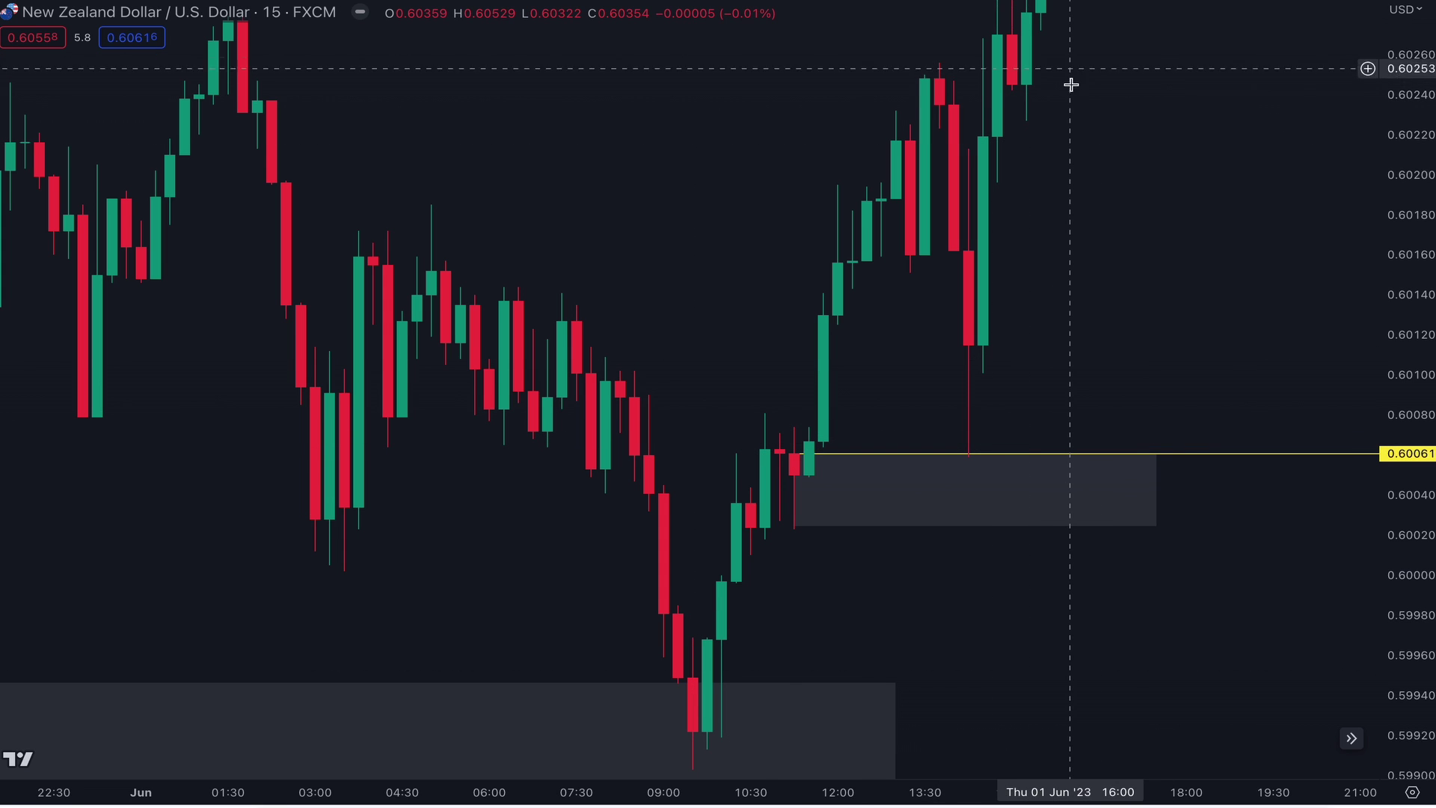
pyautogui.scroll(-3, 1072, 265)
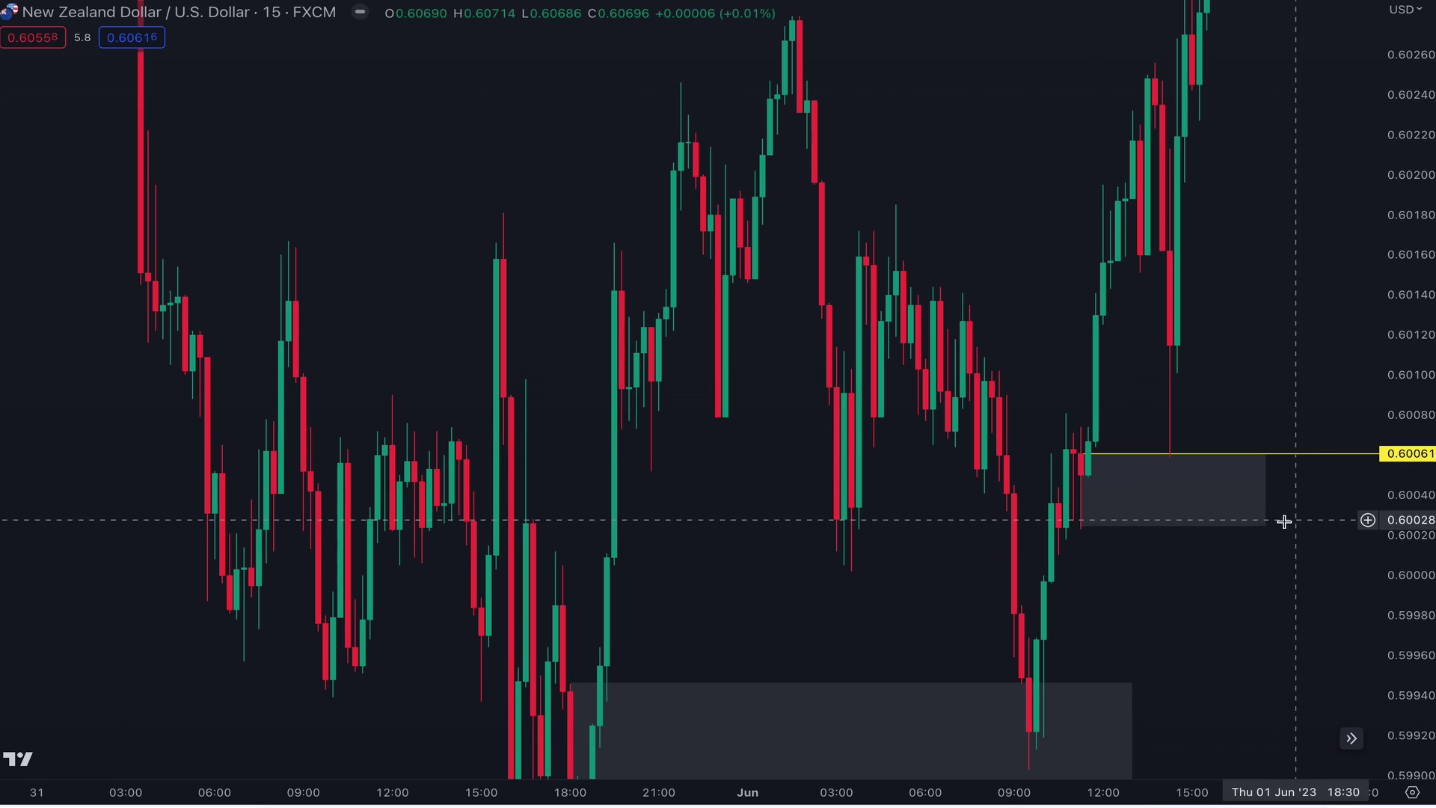
pyautogui.moveTo(1267, 527); pyautogui.dragTo(1275, 468)
pyautogui.click(1239, 406)
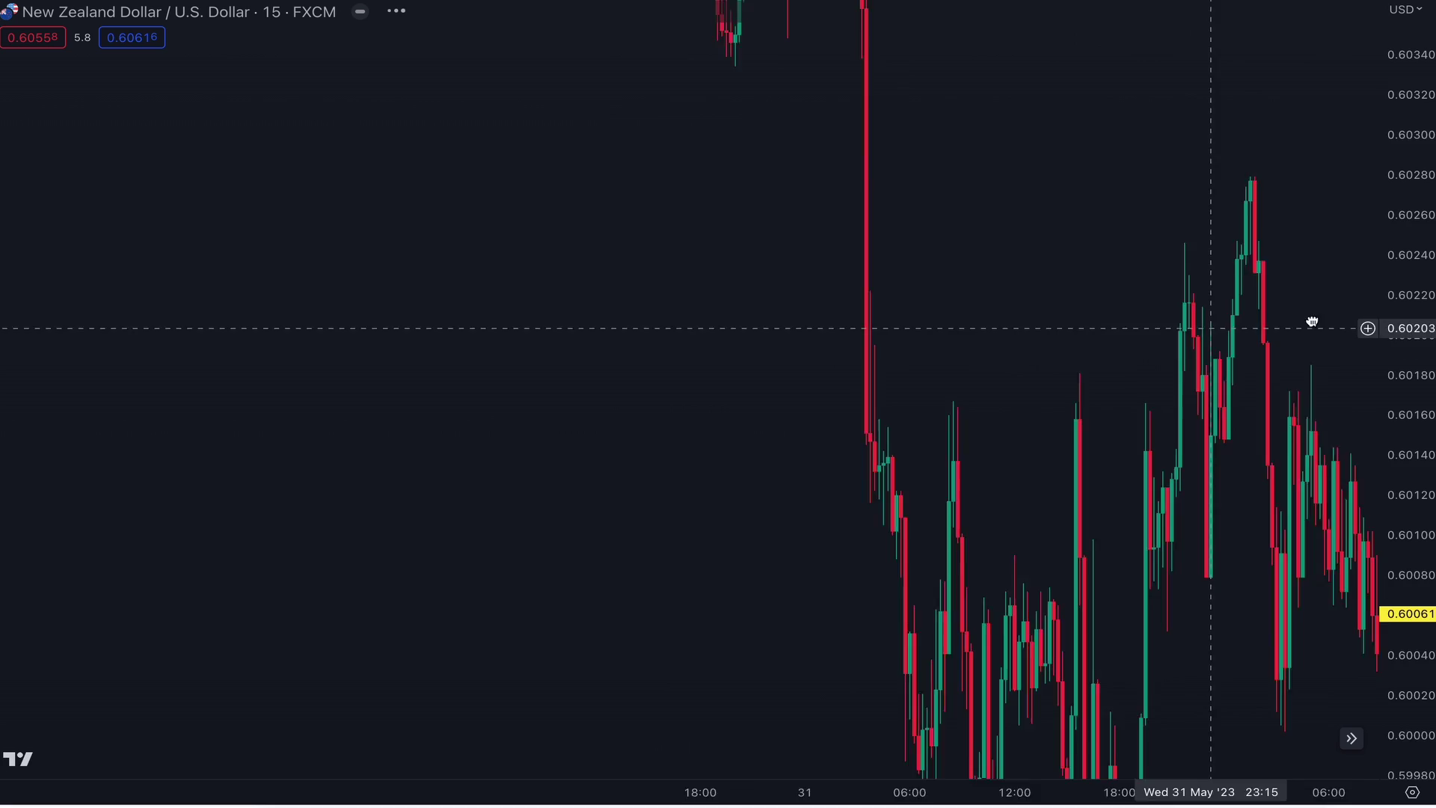
# Step: Bring the 29–31 May candles into view and draw a supply zone from the 30 May high
pyautogui.moveTo(1311, 321); pyautogui.dragTo(1358, 315)
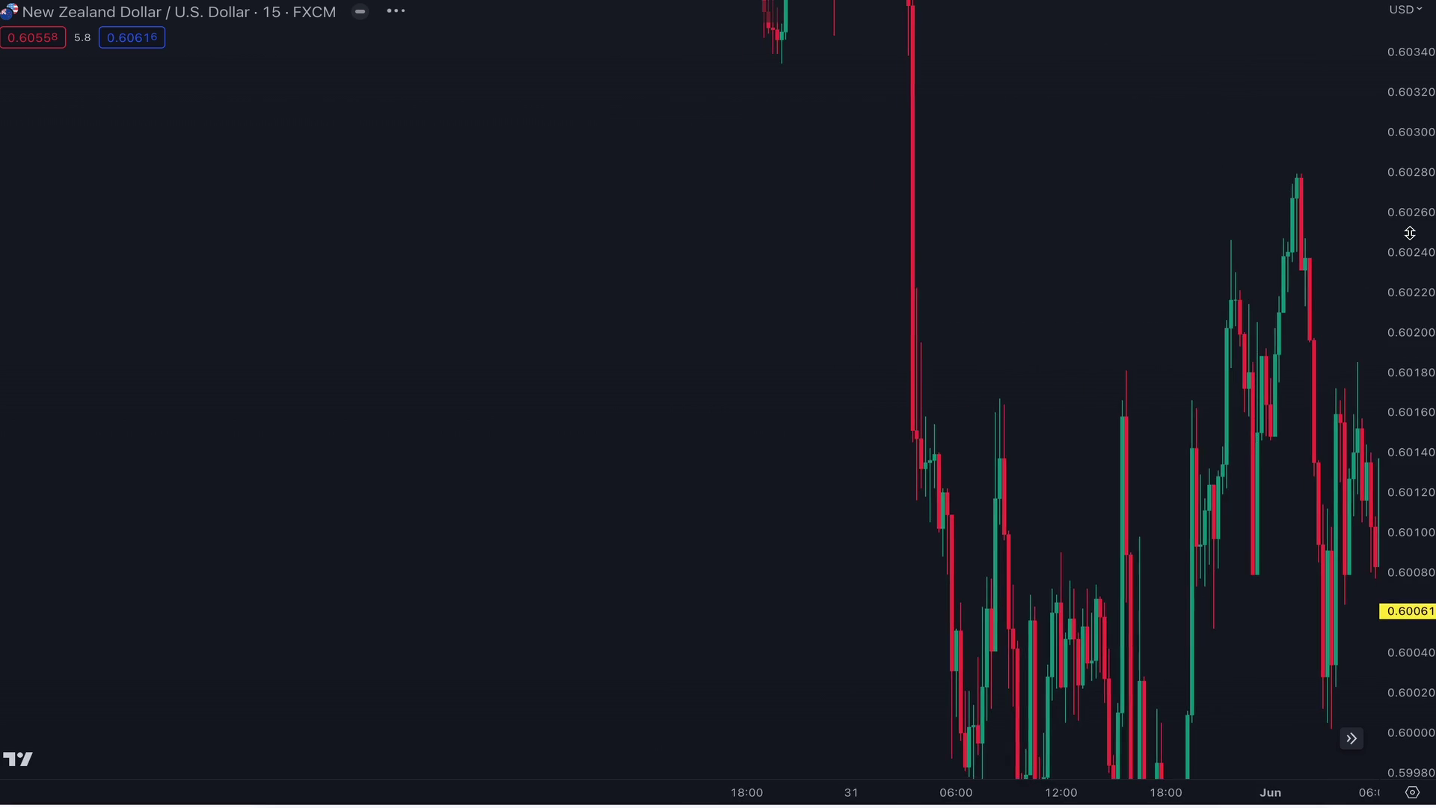
pyautogui.moveTo(1408, 231); pyautogui.dragTo(1427, 636)
pyautogui.moveTo(1034, 277); pyautogui.dragTo(1103, 411)
pyautogui.moveTo(1098, 314); pyautogui.dragTo(1155, 382)
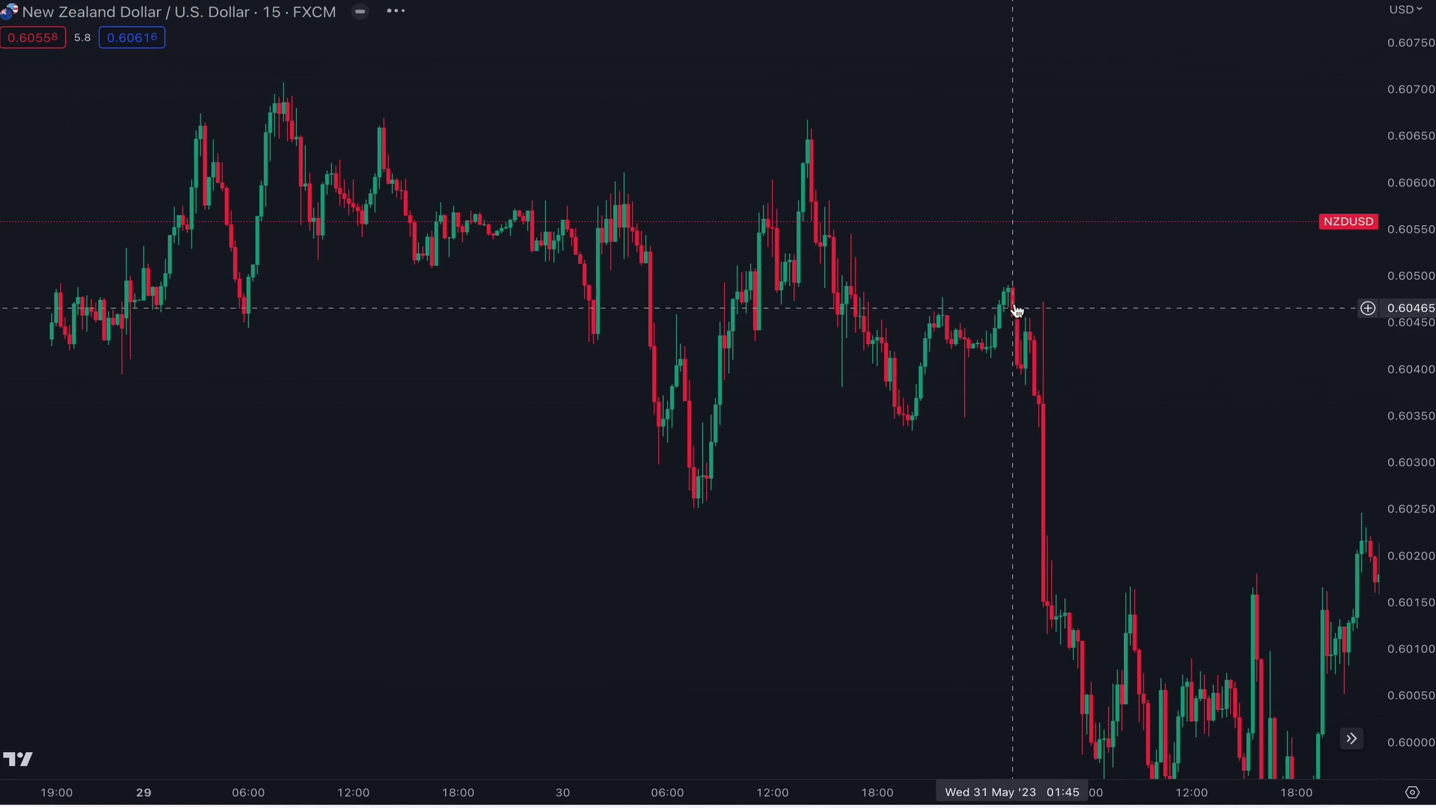
pyautogui.scroll(2, 1024, 285)
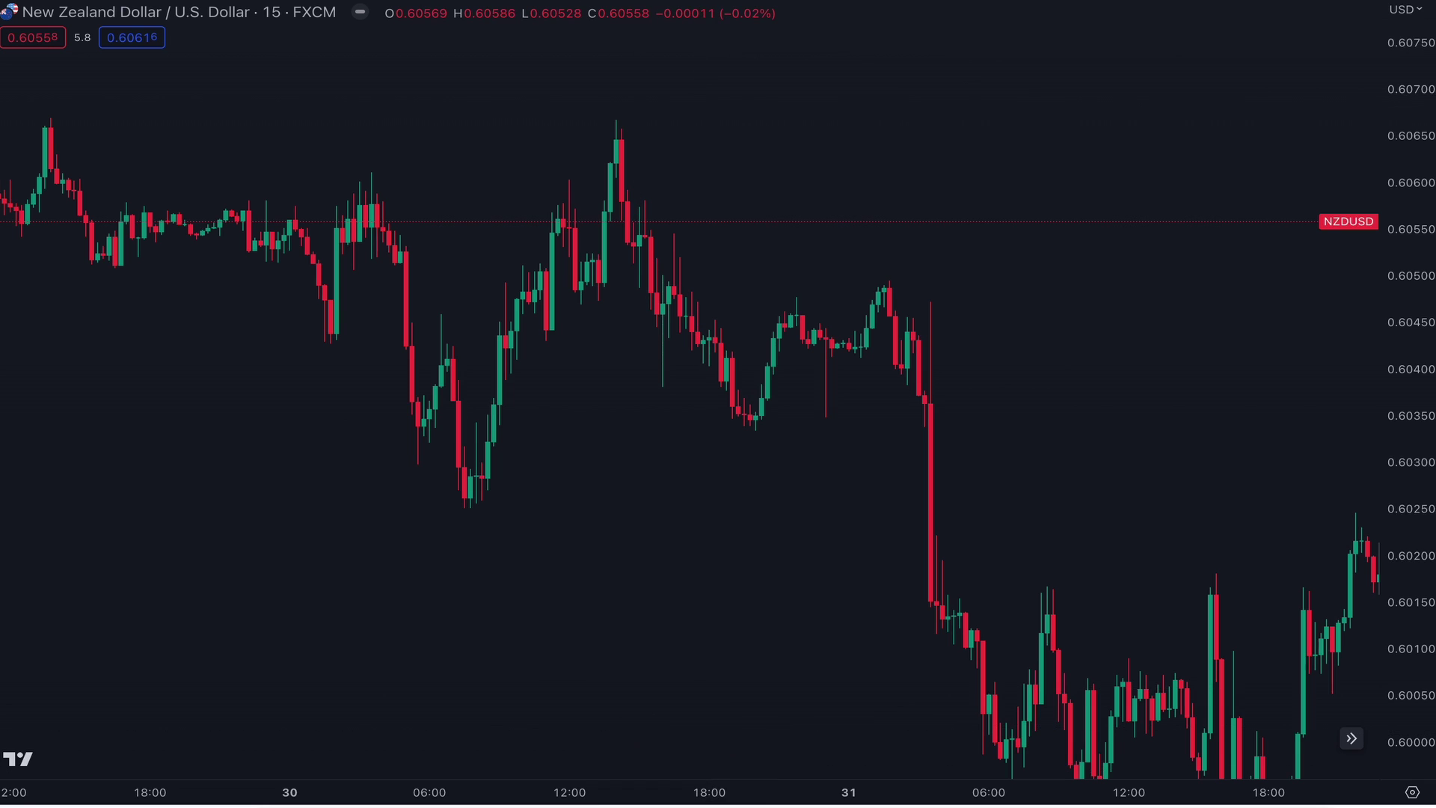
pyautogui.click(889, 293)
pyautogui.click(1285, 282)
pyautogui.moveTo(1107, 359); pyautogui.dragTo(1231, 386)
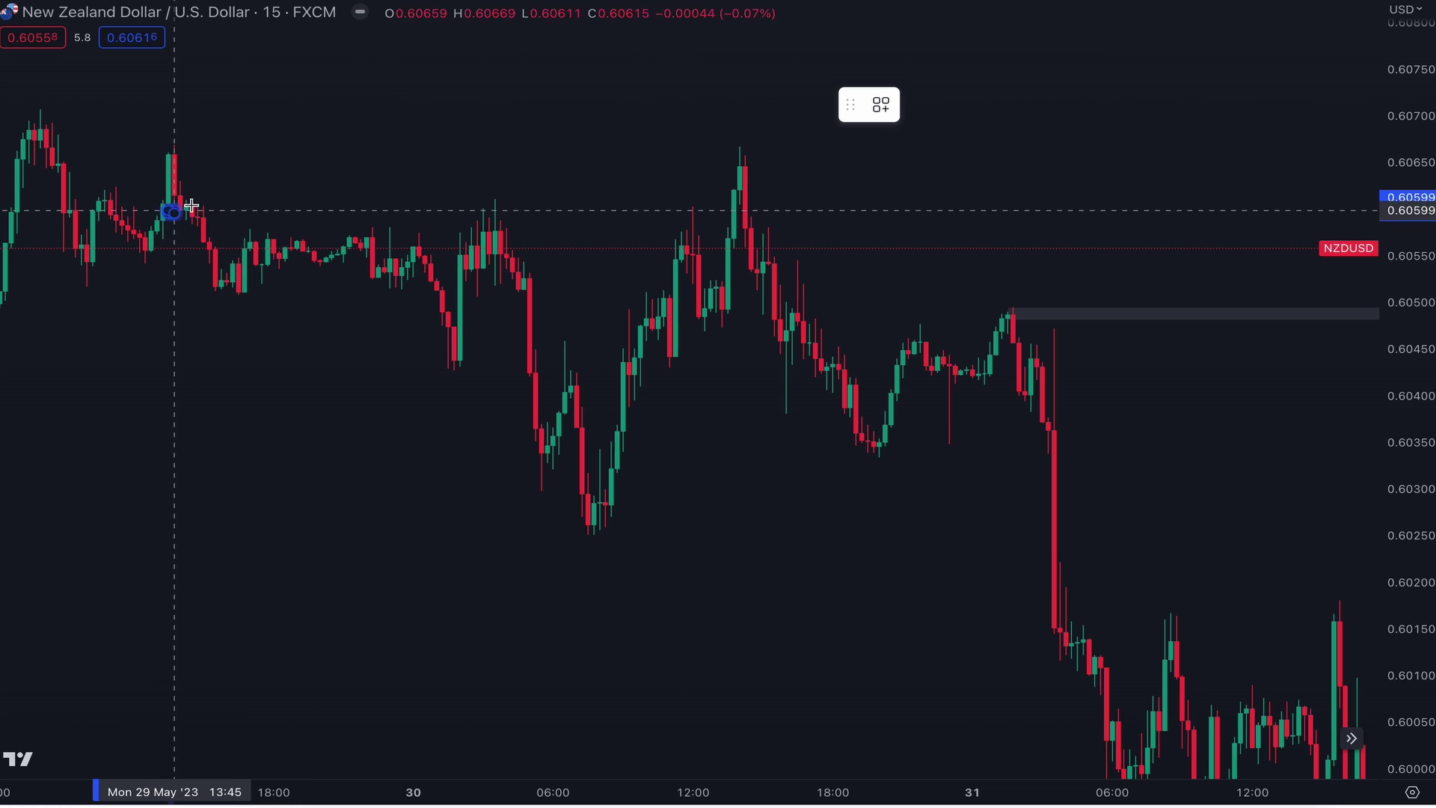
pyautogui.click(728, 165)
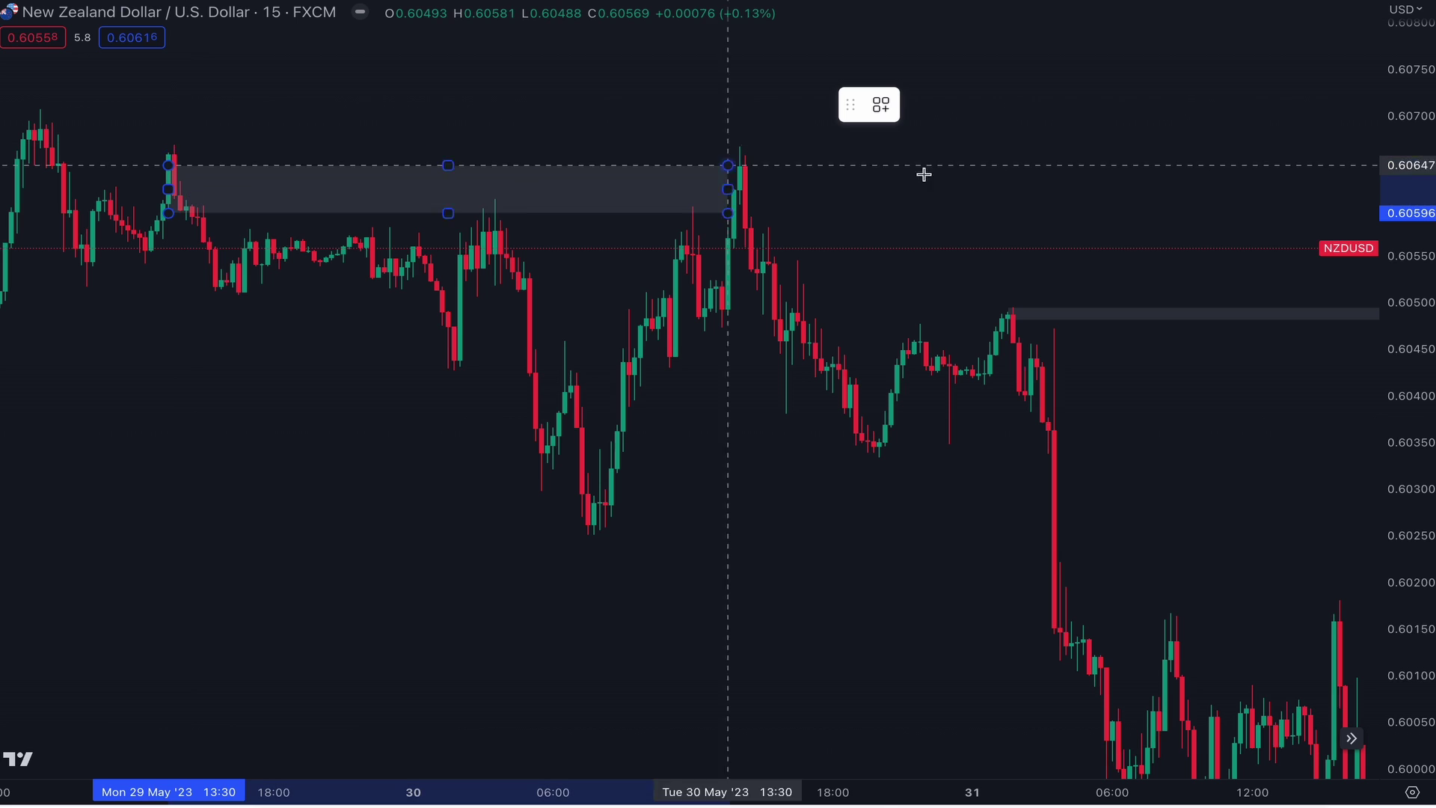
pyautogui.moveTo(728, 164); pyautogui.dragTo(891, 142)
pyautogui.click(984, 239)
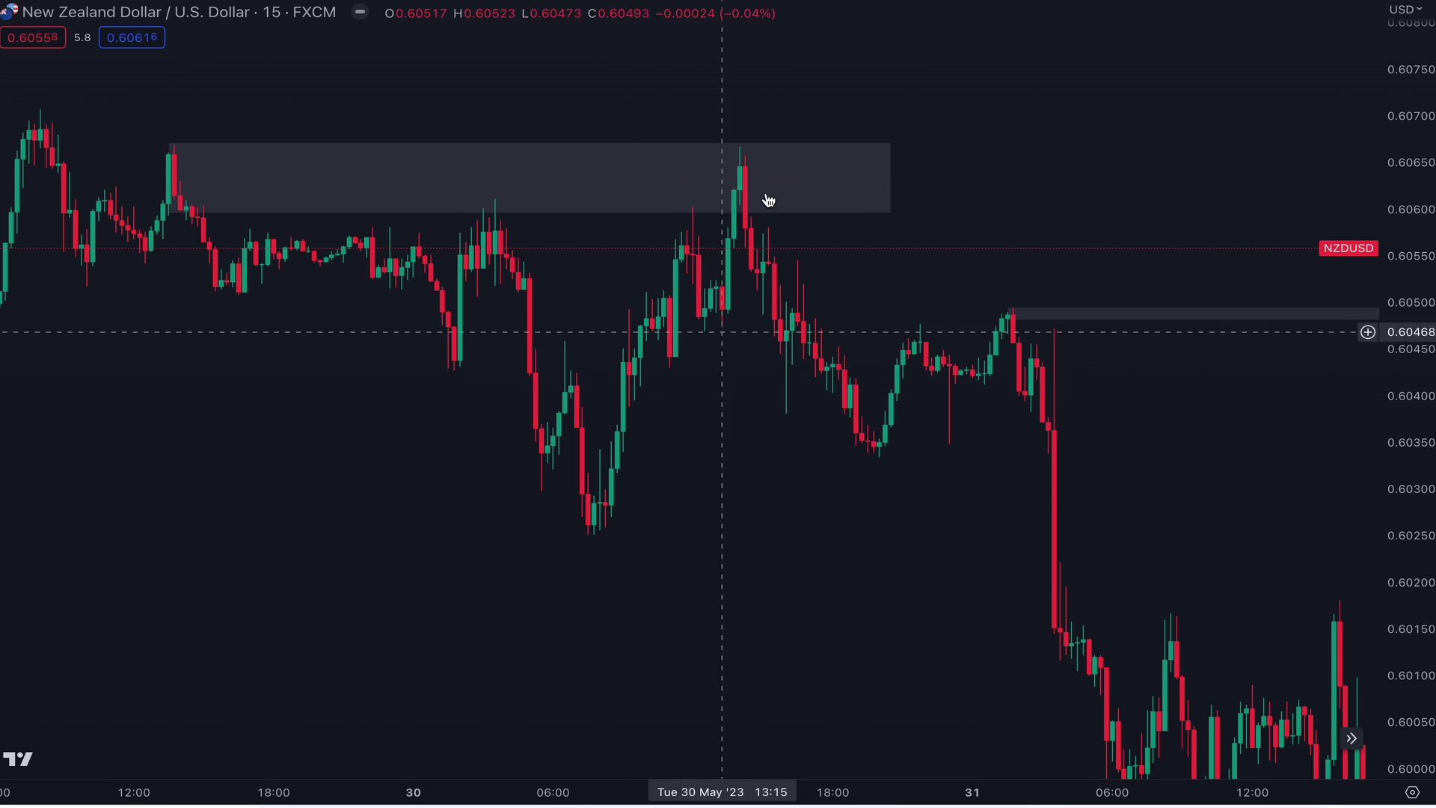
# Step: Draw a demand zone from the 30 May 07:15 low to near 31 May 13:00
pyautogui.hotkey('alt', 'shift', 'r')
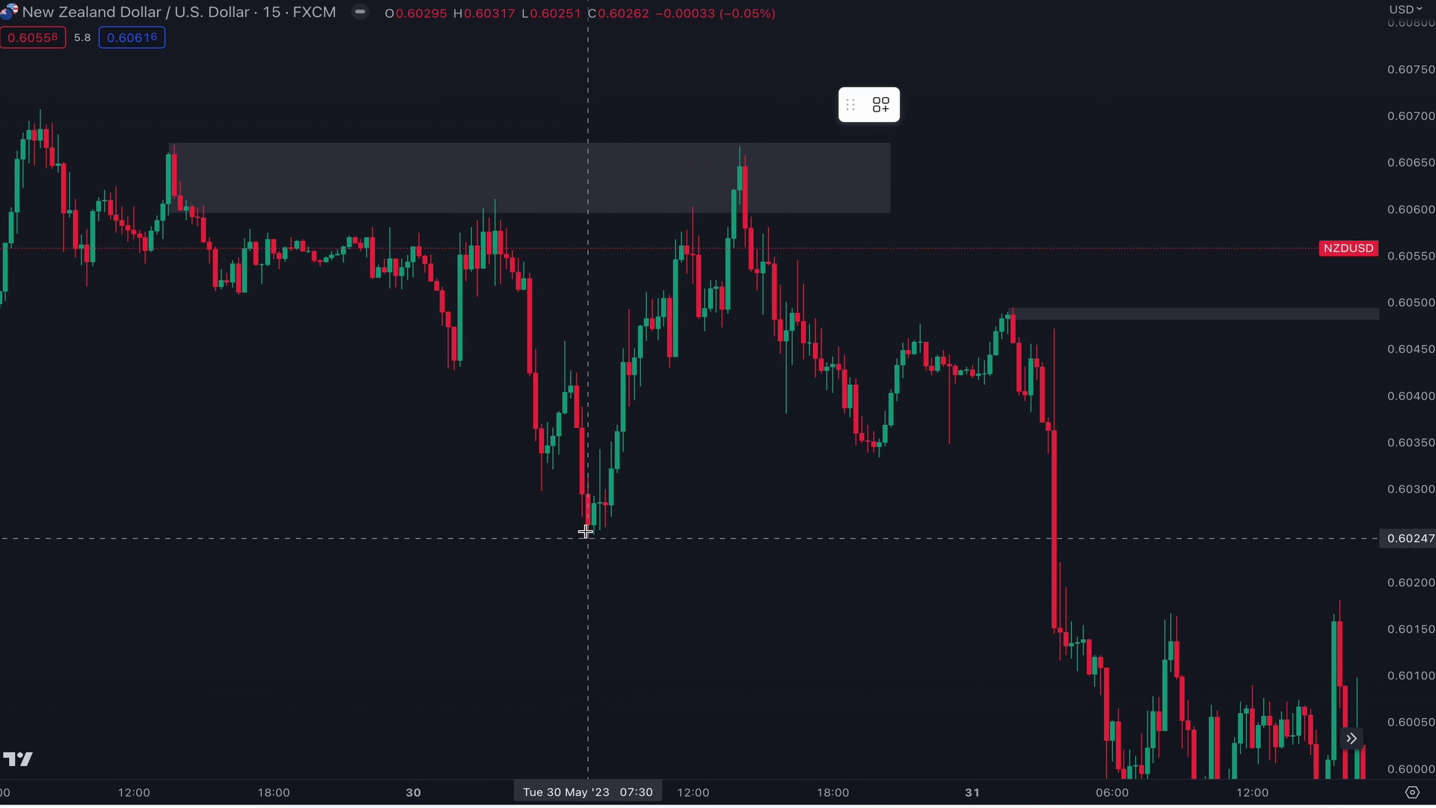
pyautogui.click(583, 492)
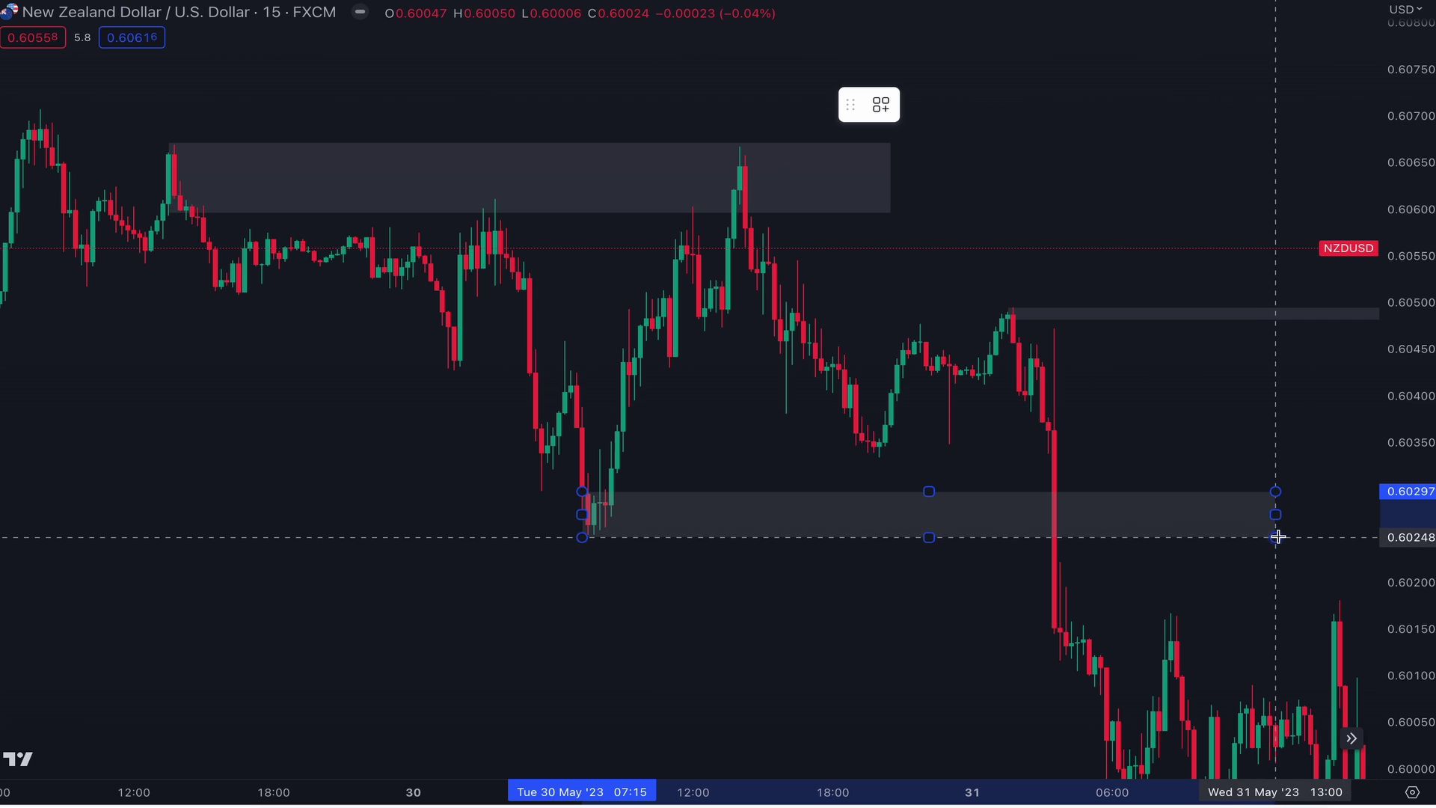
pyautogui.click(1280, 532)
pyautogui.click(1250, 465)
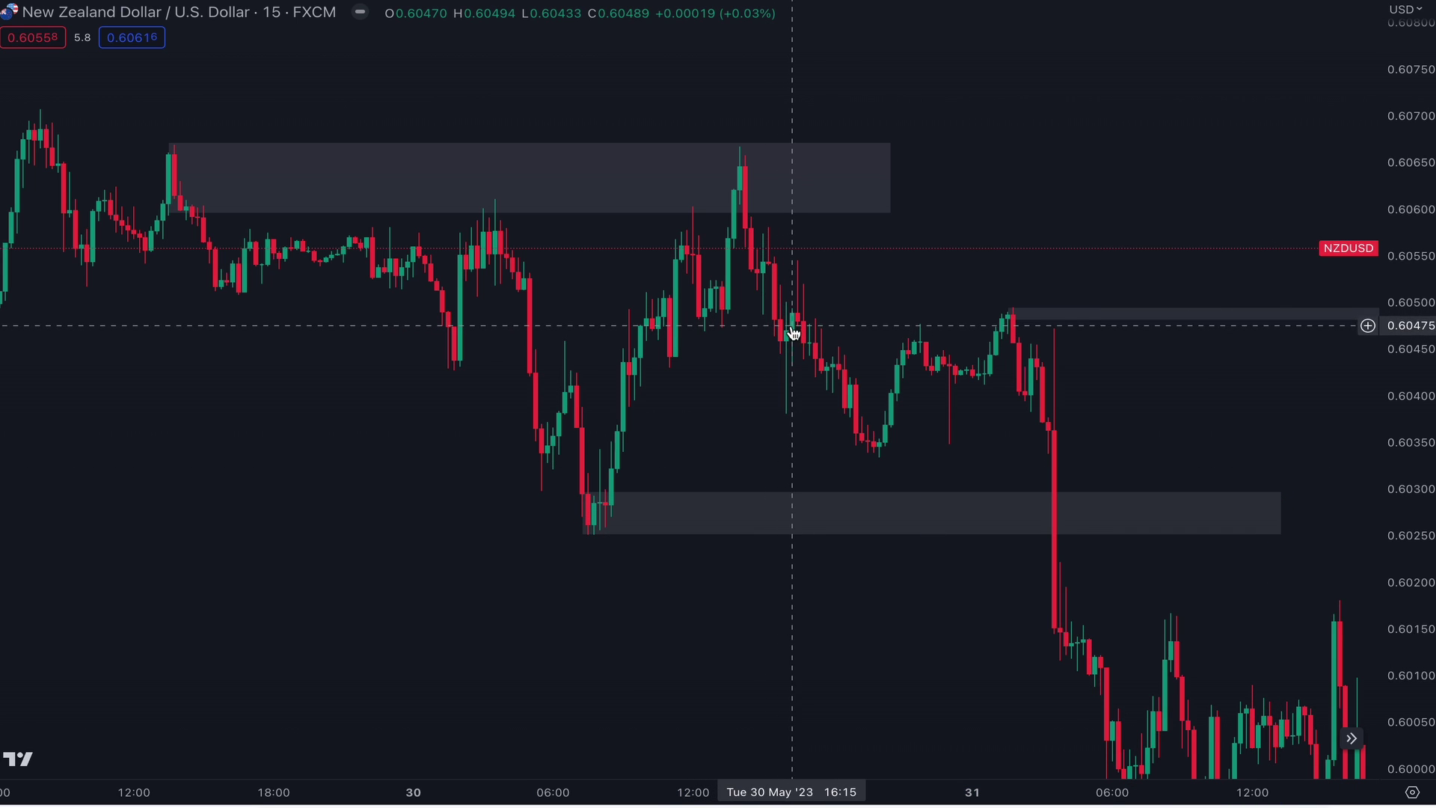
# Step: Draw a zone from the 30 May 16:15 candle rightward, bottom raised to about 0.60469
pyautogui.hotkey('alt', 'shift', 'r')
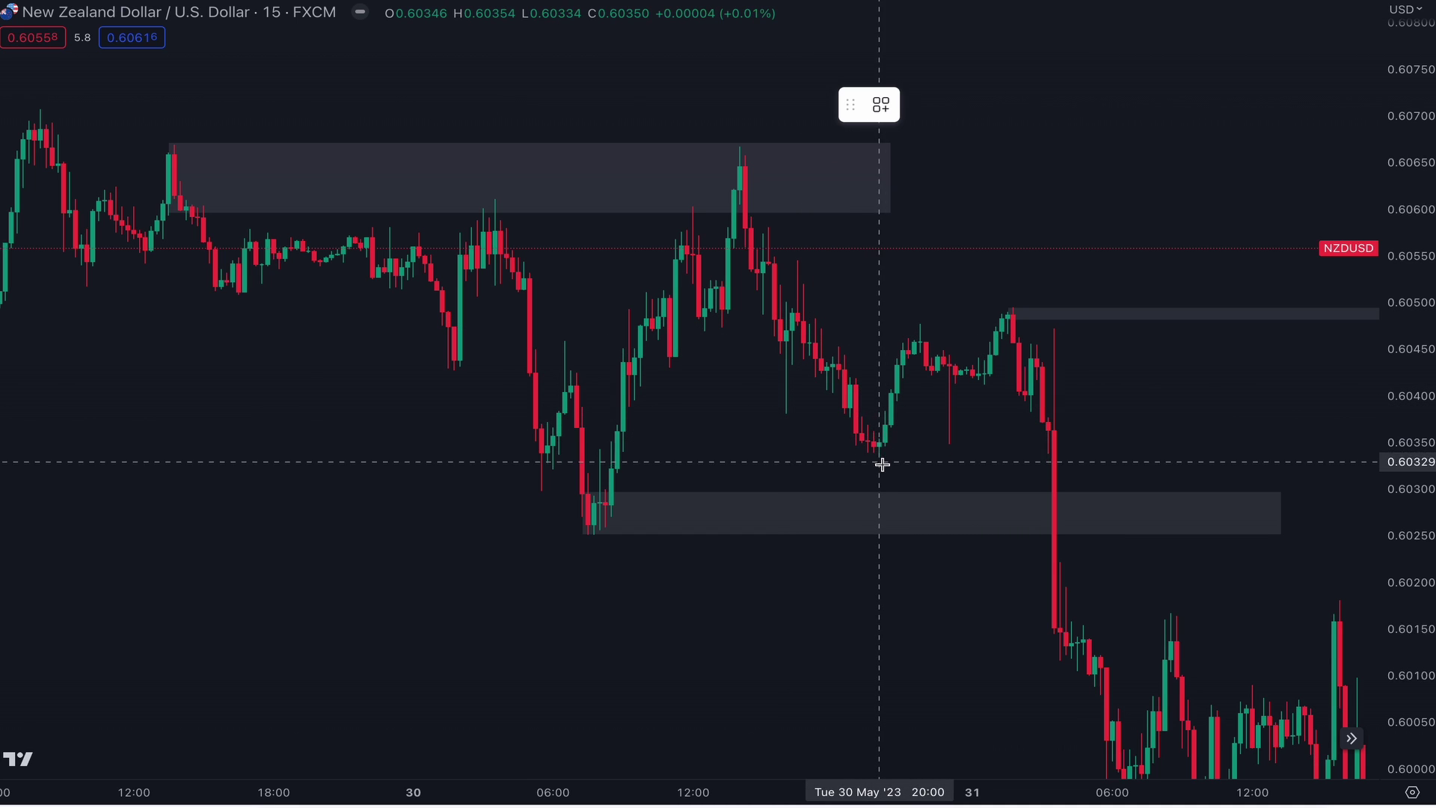
pyautogui.moveTo(787, 362)
pyautogui.mouseDown()
pyautogui.moveTo(923, 262)
pyautogui.moveTo(1124, 260)
pyautogui.mouseUp()
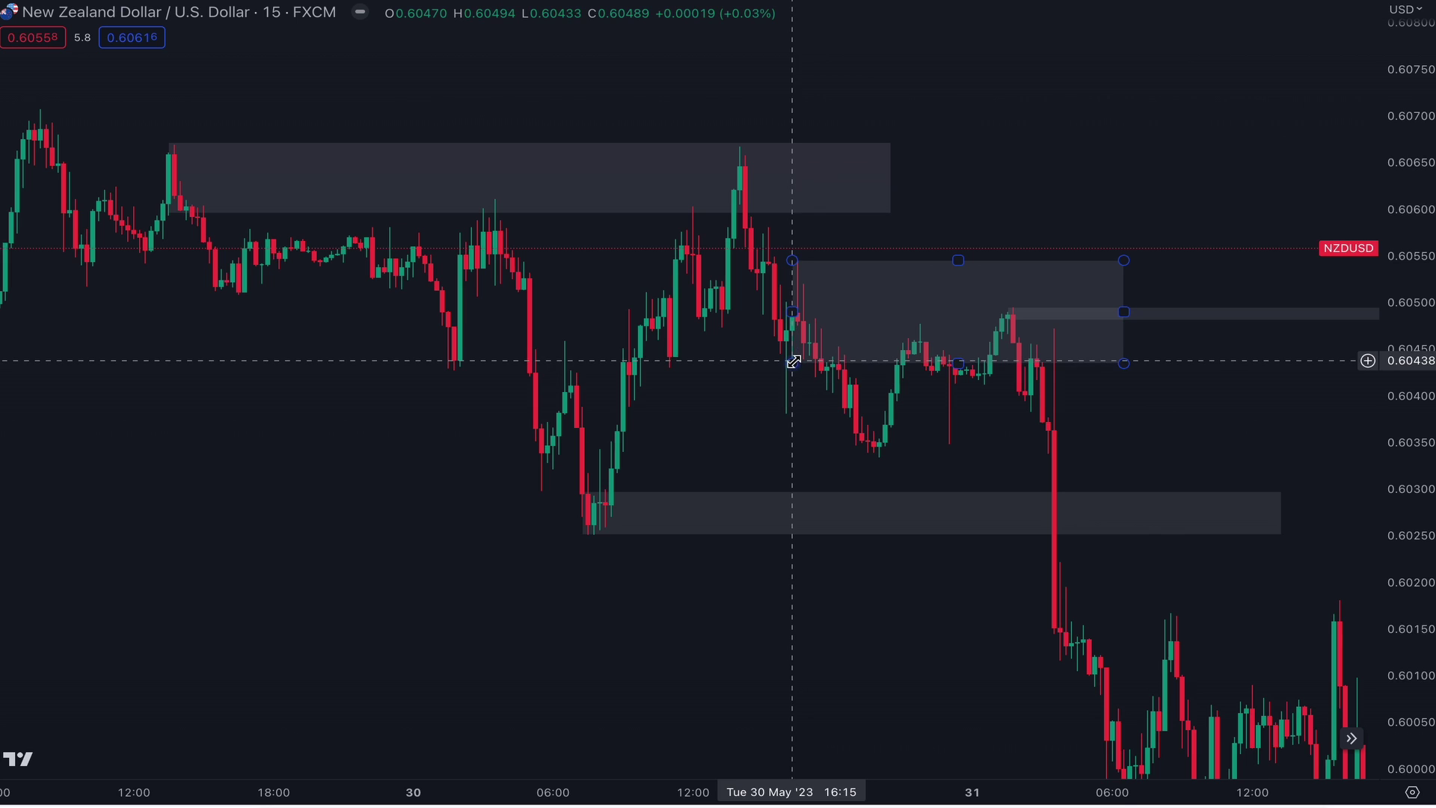
pyautogui.moveTo(794, 362); pyautogui.dragTo(785, 334)
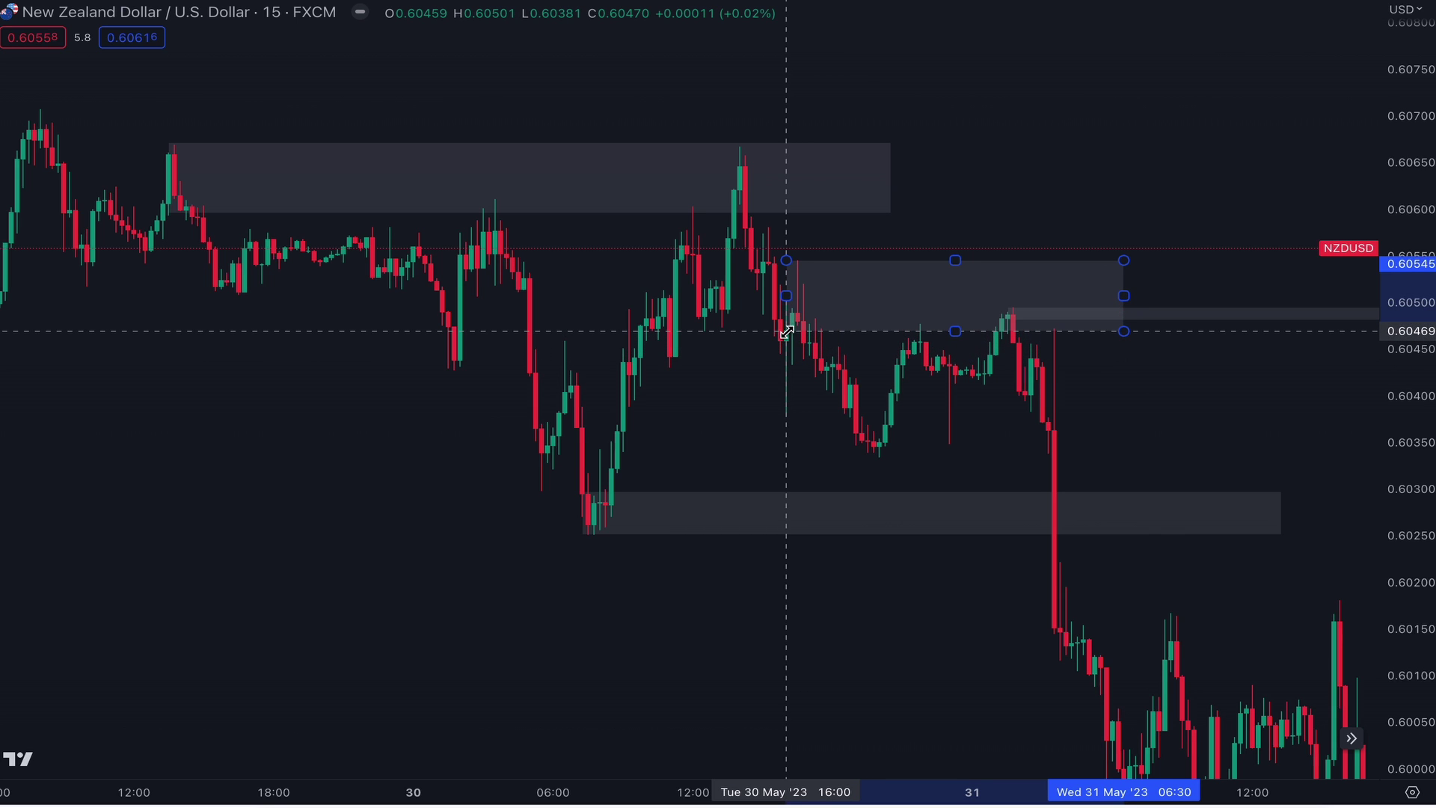
pyautogui.click(823, 376)
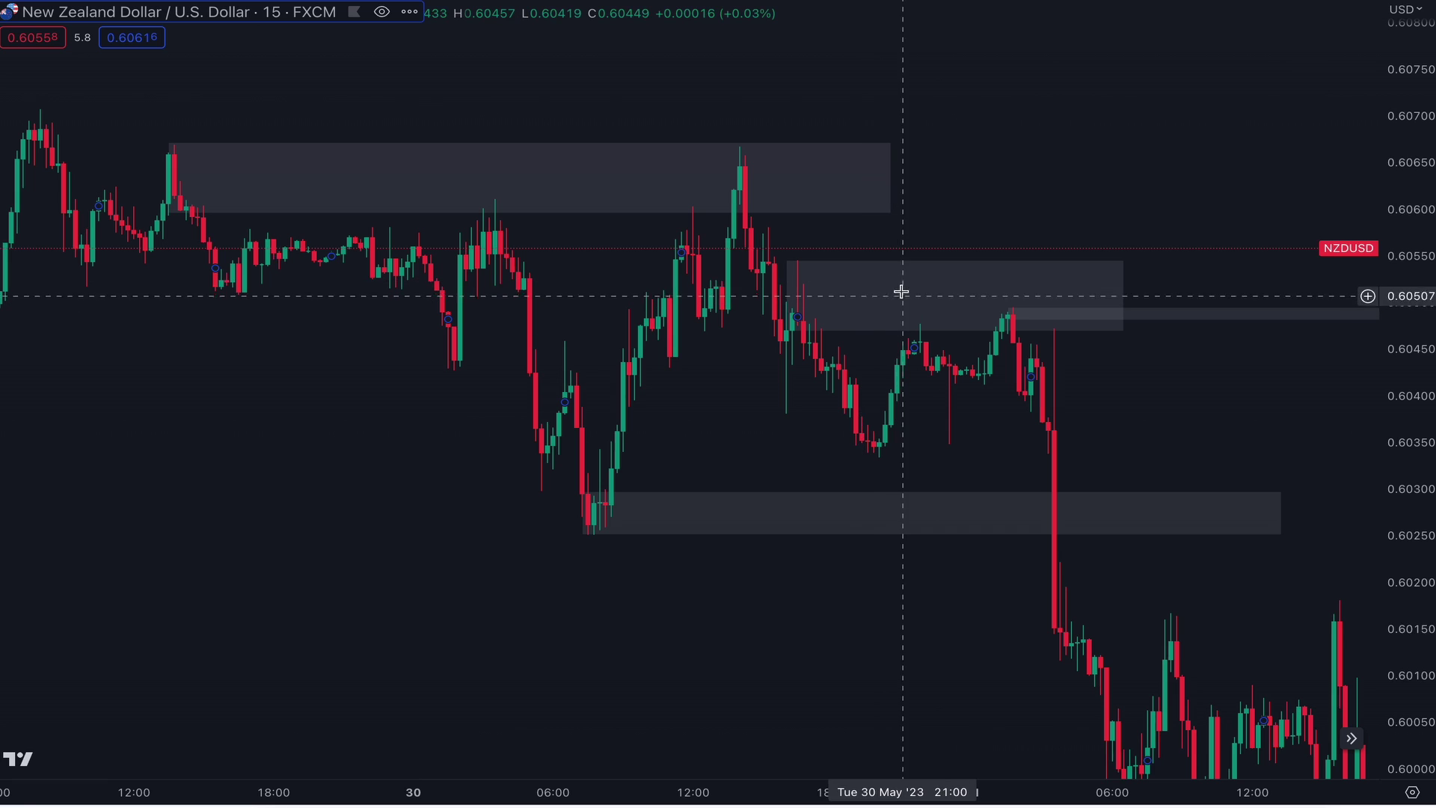
pyautogui.rightClick(717, 426)
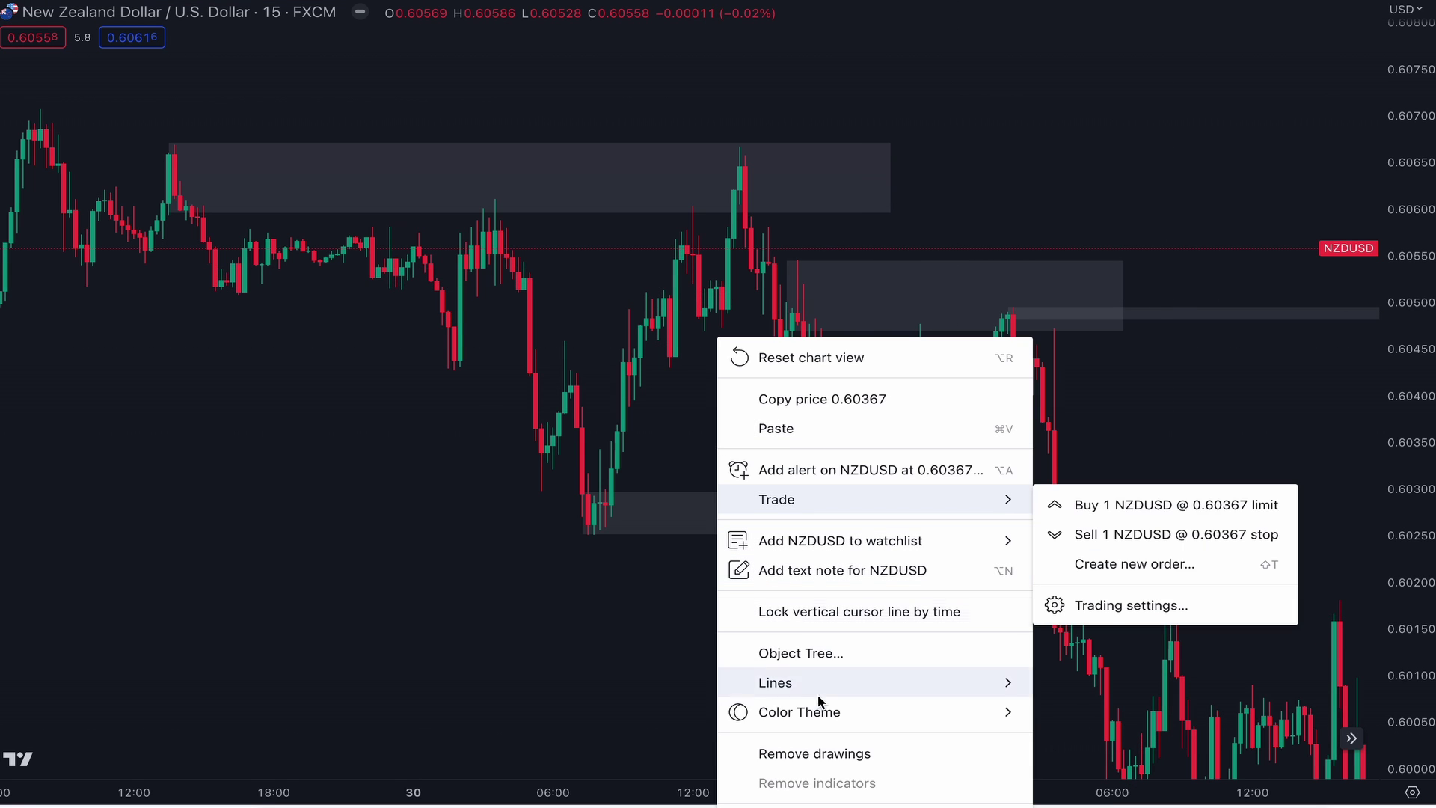
# Step: Remove all drawings and zoom in on the 30 May afternoon candles
pyautogui.click(823, 757)
pyautogui.scroll(5, 760, 401)
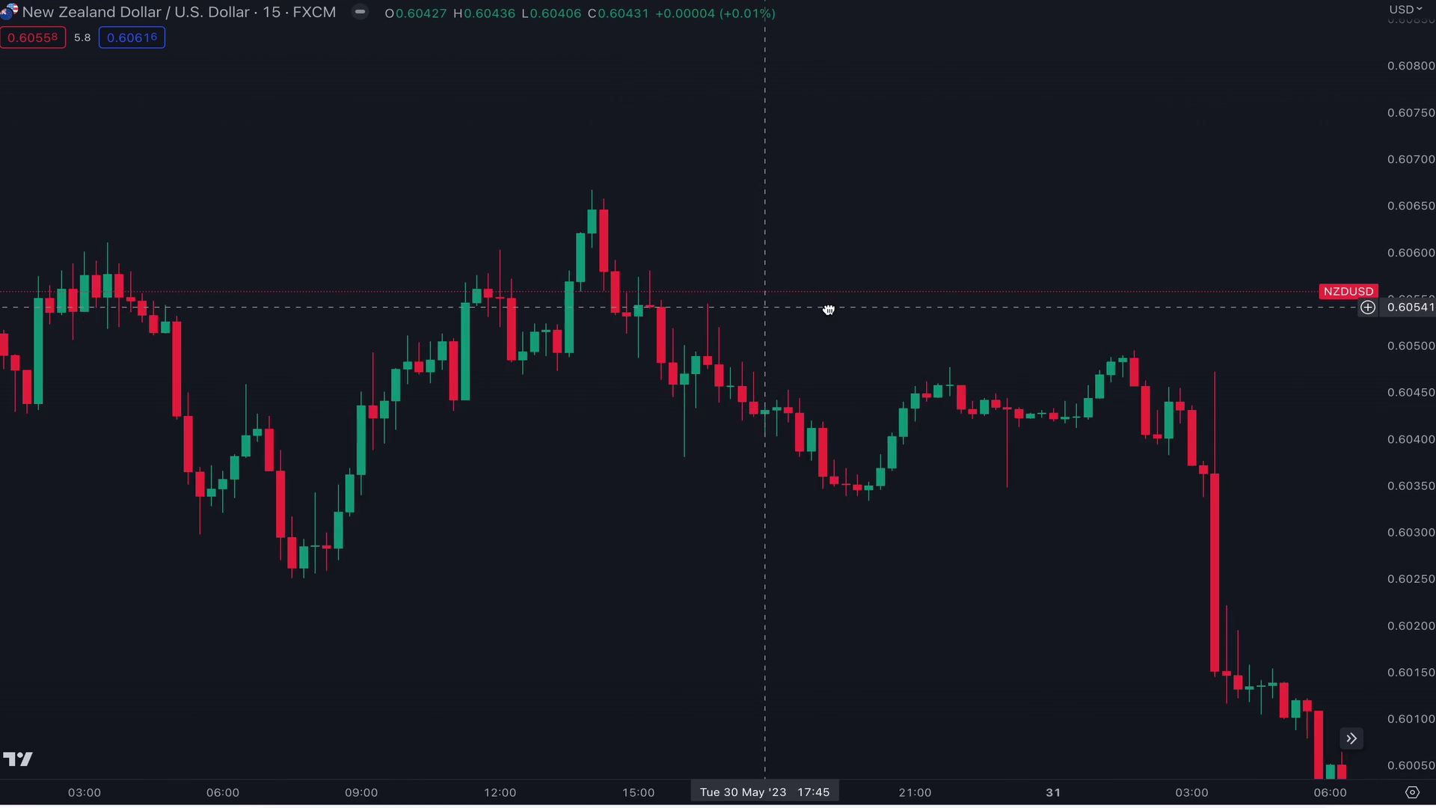
pyautogui.moveTo(1407, 321); pyautogui.dragTo(1407, 250)
pyautogui.scroll(4, 1080, 179)
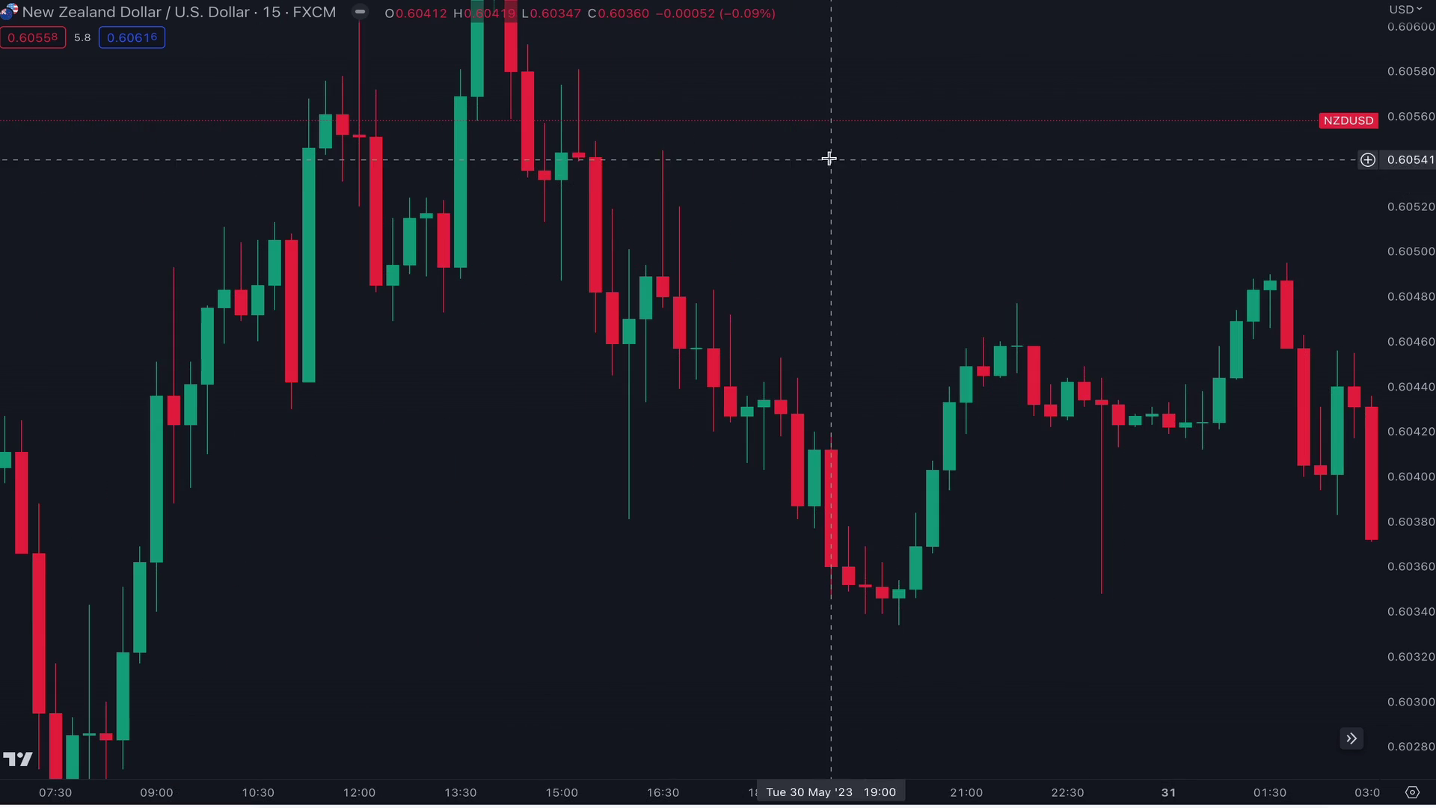
pyautogui.moveTo(845, 164); pyautogui.dragTo(1256, 350)
pyautogui.scroll(5, 1061, 356)
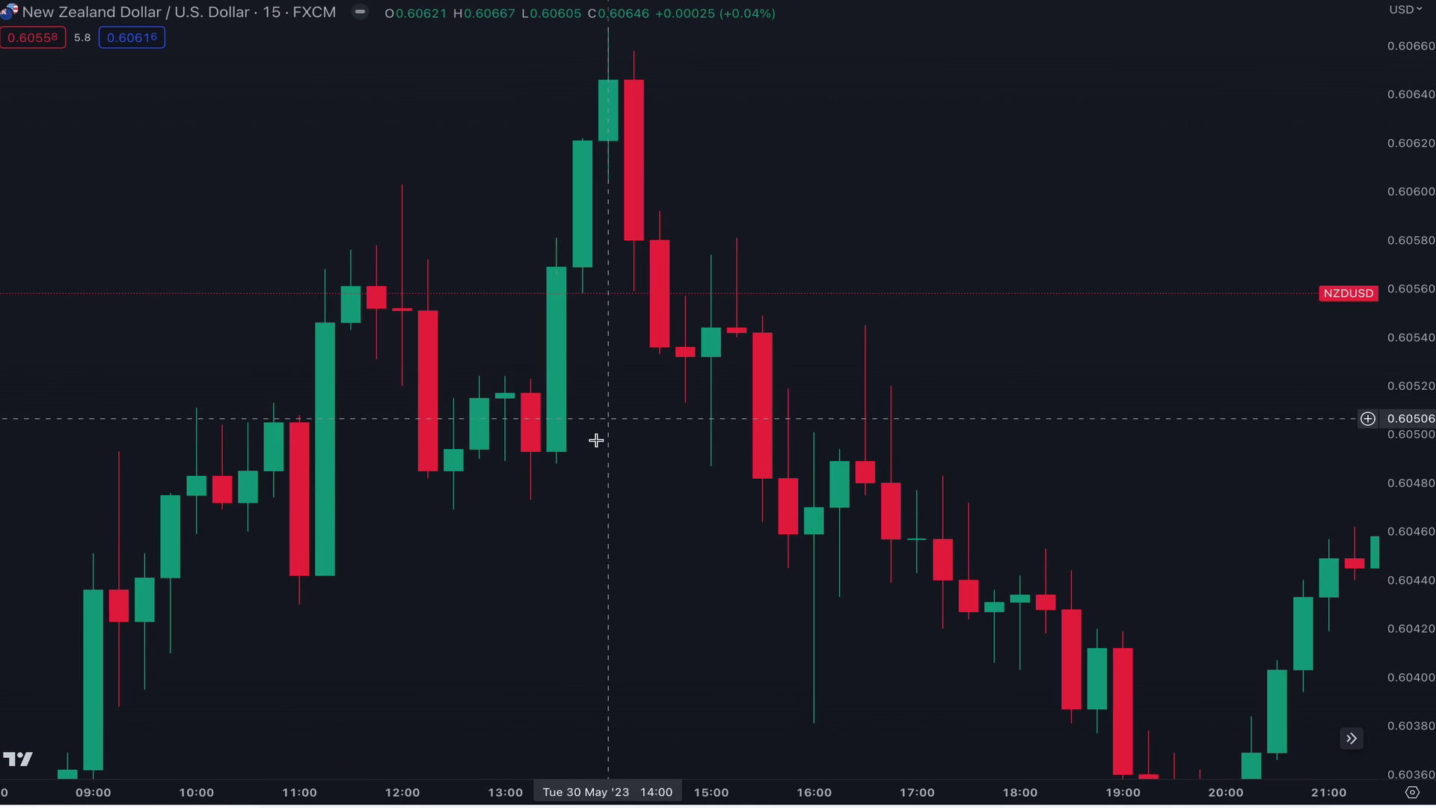
# Step: Draw a shaded zone near 0.6049–0.6054 and sketch two price paths, one rising and one falling
pyautogui.click(710, 349)
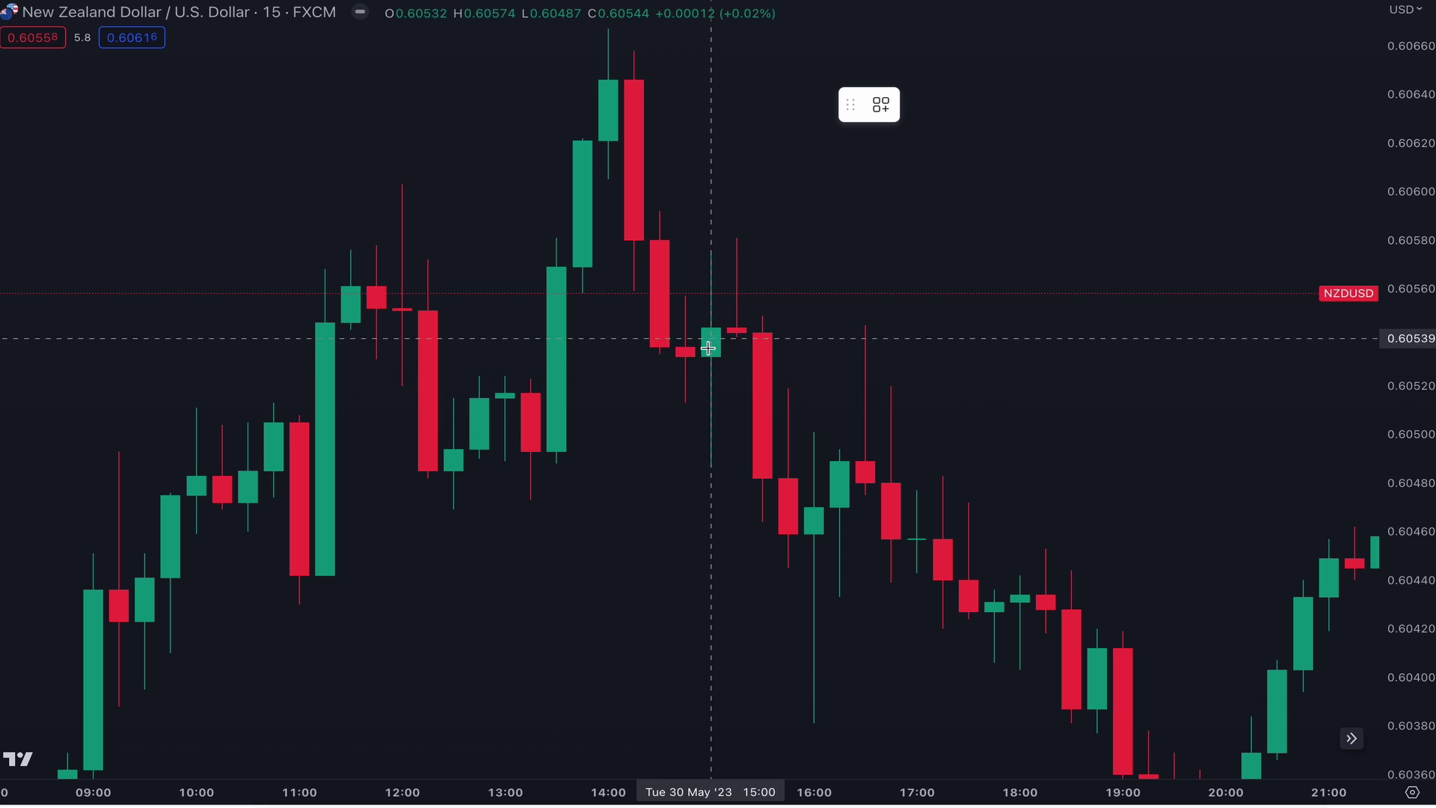
pyautogui.moveTo(660, 346)
pyautogui.mouseDown()
pyautogui.moveTo(1055, 416)
pyautogui.moveTo(1098, 464)
pyautogui.mouseUp()
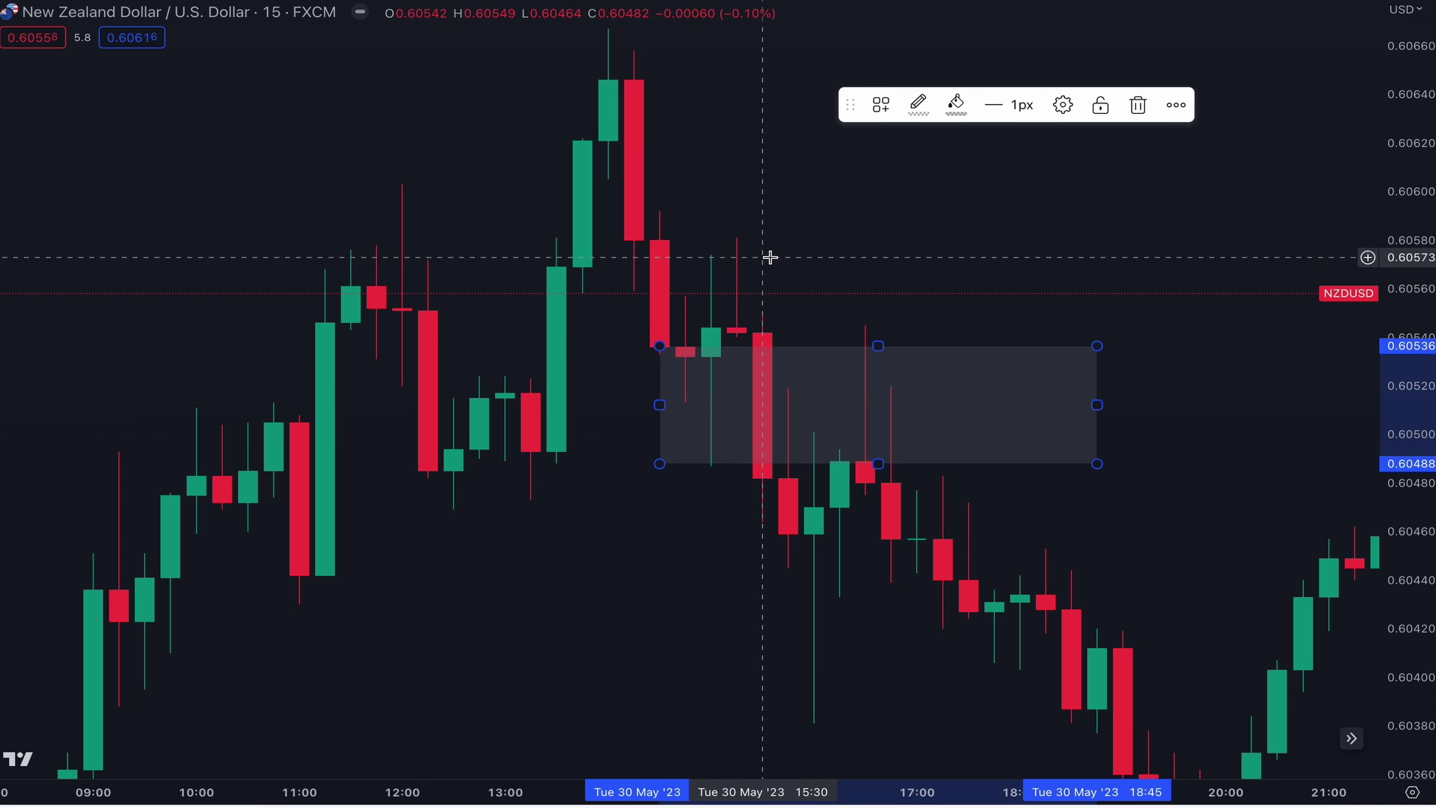
pyautogui.click(683, 332)
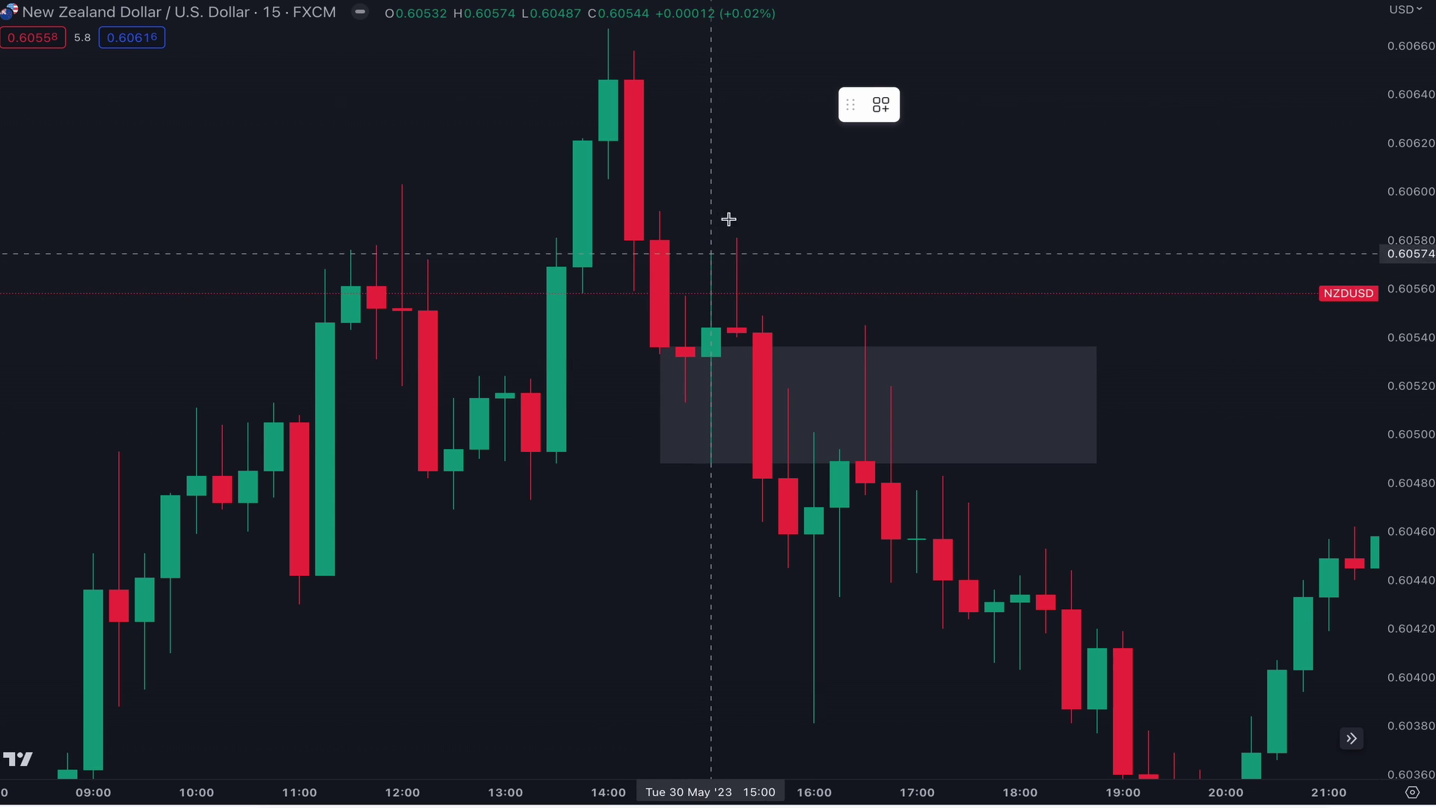
pyautogui.moveTo(736, 286)
pyautogui.mouseDown()
pyautogui.moveTo(808, 347)
pyautogui.moveTo(949, 45)
pyautogui.moveTo(930, 55)
pyautogui.moveTo(968, 56)
pyautogui.mouseUp()
pyautogui.moveTo(738, 476)
pyautogui.mouseDown()
pyautogui.moveTo(779, 571)
pyautogui.moveTo(872, 417)
pyautogui.moveTo(1071, 691)
pyautogui.mouseUp()
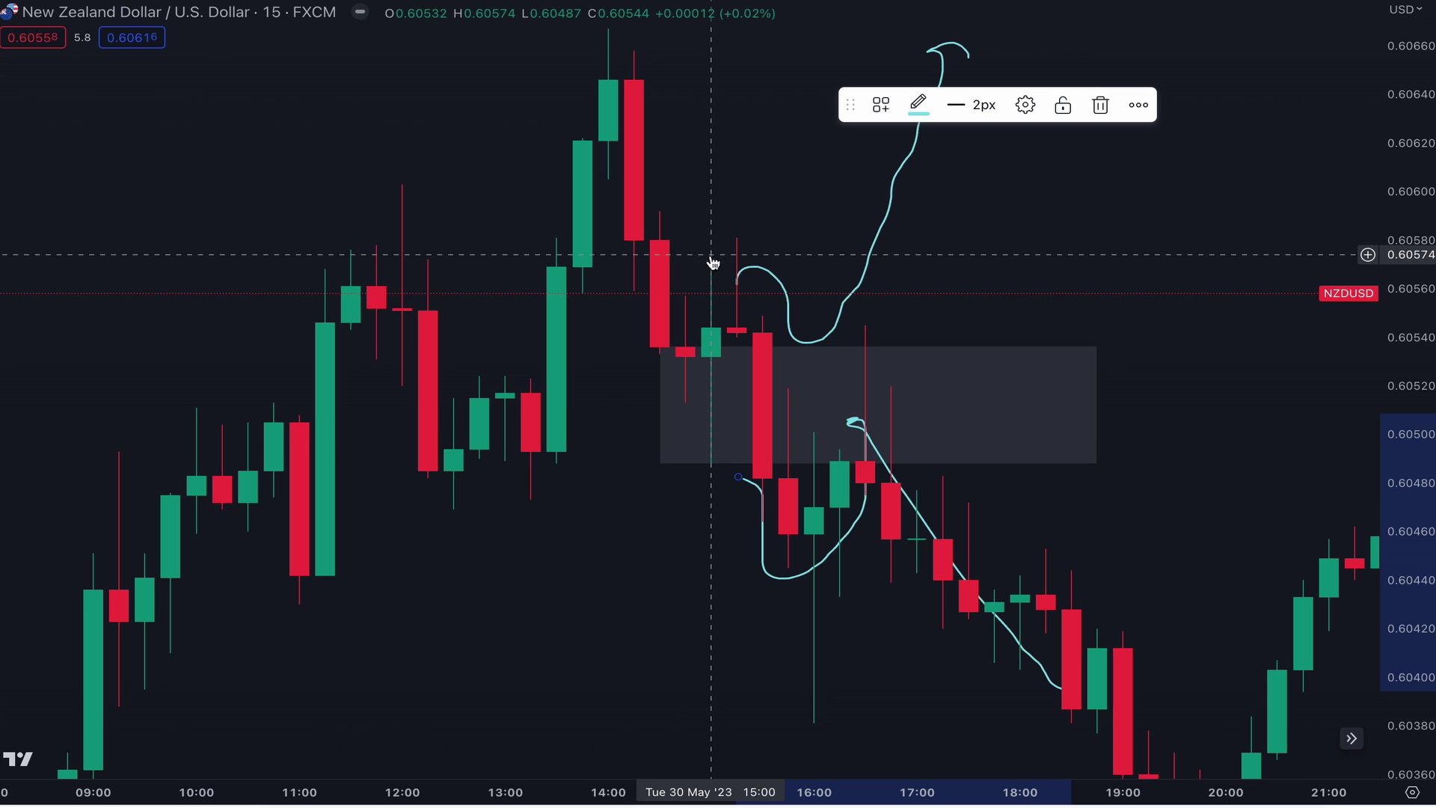
# Step: Adjust the zone's top to about 0.6057, then settle it back at 0.6054
pyautogui.moveTo(1097, 346); pyautogui.dragTo(1123, 255)
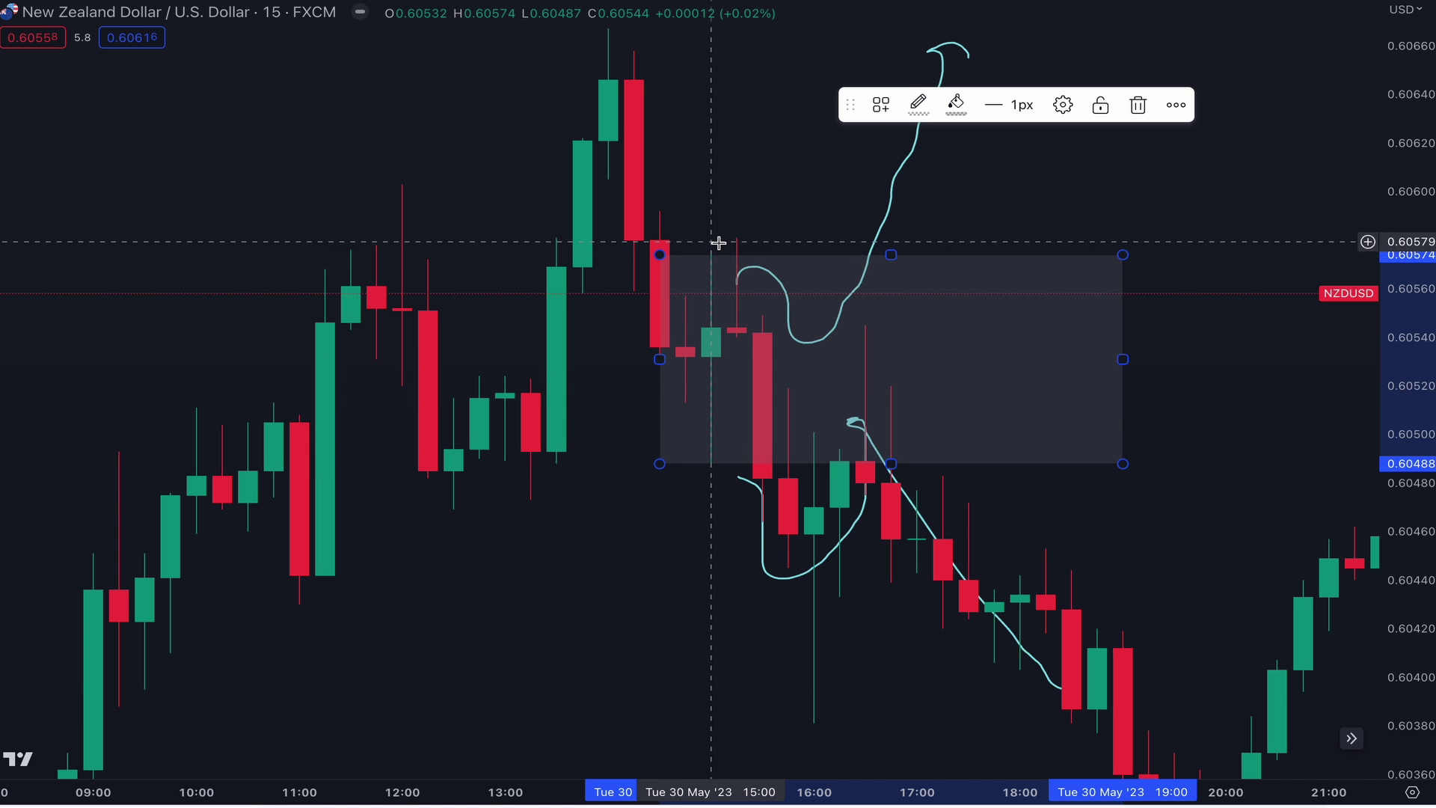
pyautogui.moveTo(1127, 257); pyautogui.dragTo(1125, 345)
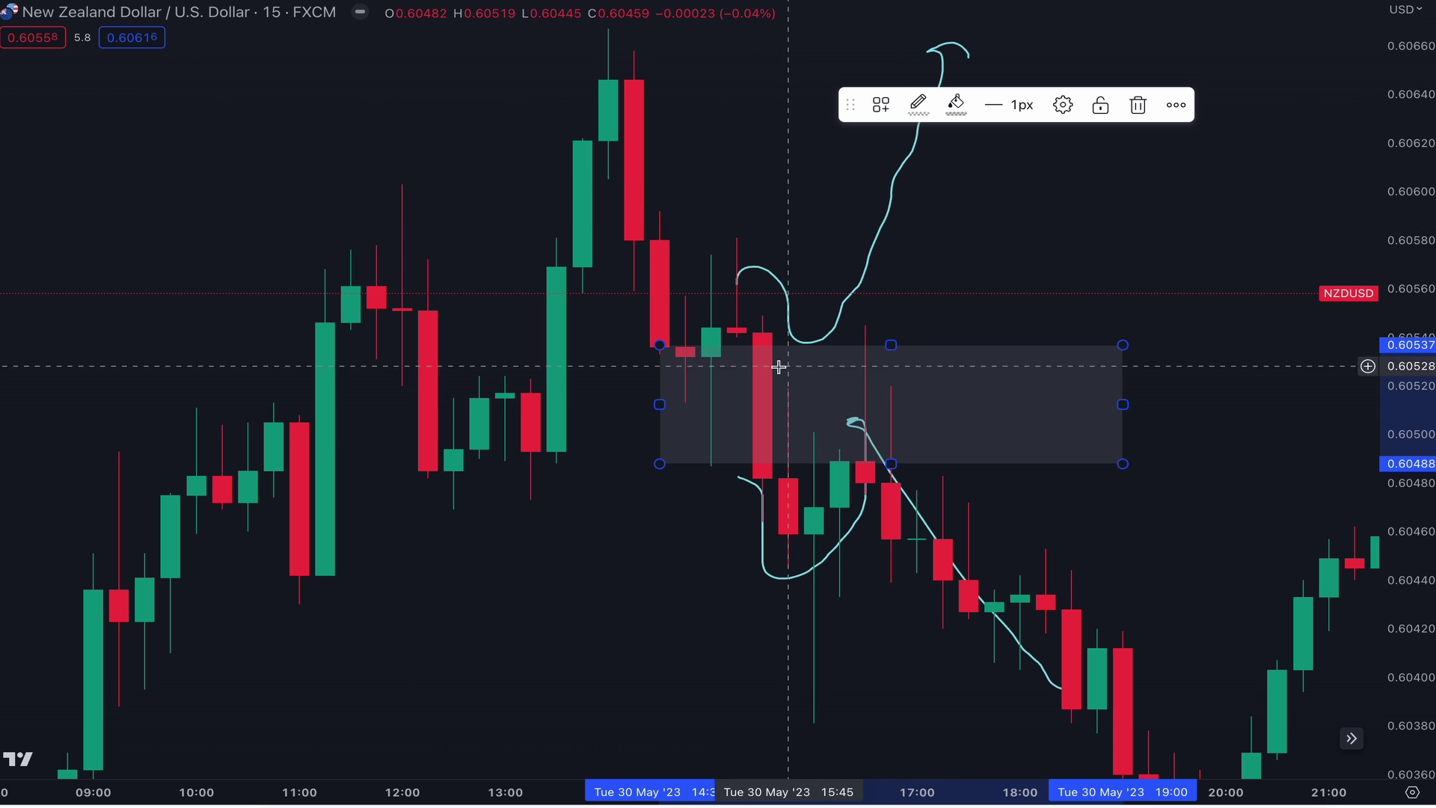
pyautogui.click(668, 290)
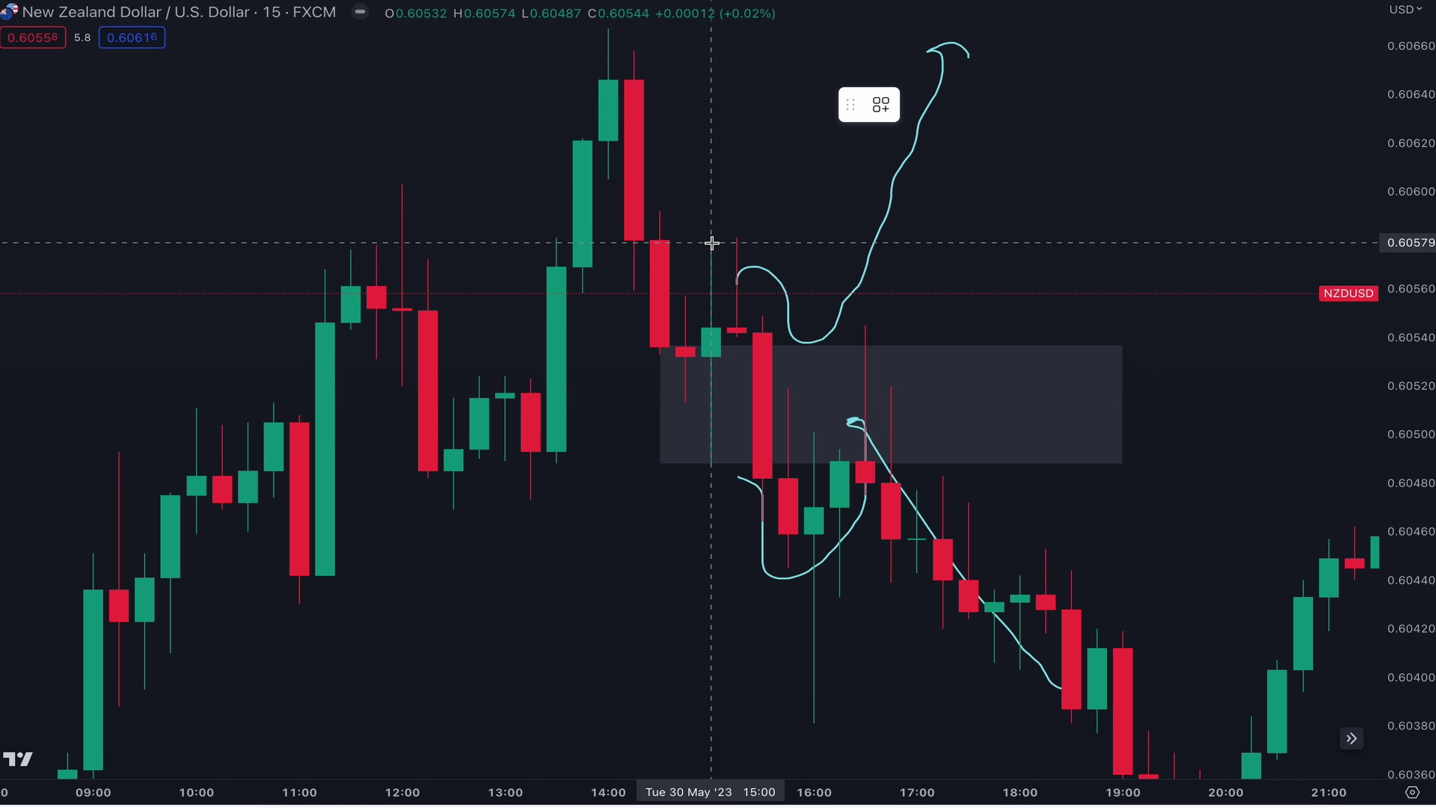
# Step: Clear the zone and sketches, then pan back to the 30 May afternoon candles
pyautogui.moveTo(1092, 234); pyautogui.dragTo(1279, 126)
pyautogui.rightClick(1279, 126)
pyautogui.click(1174, 533)
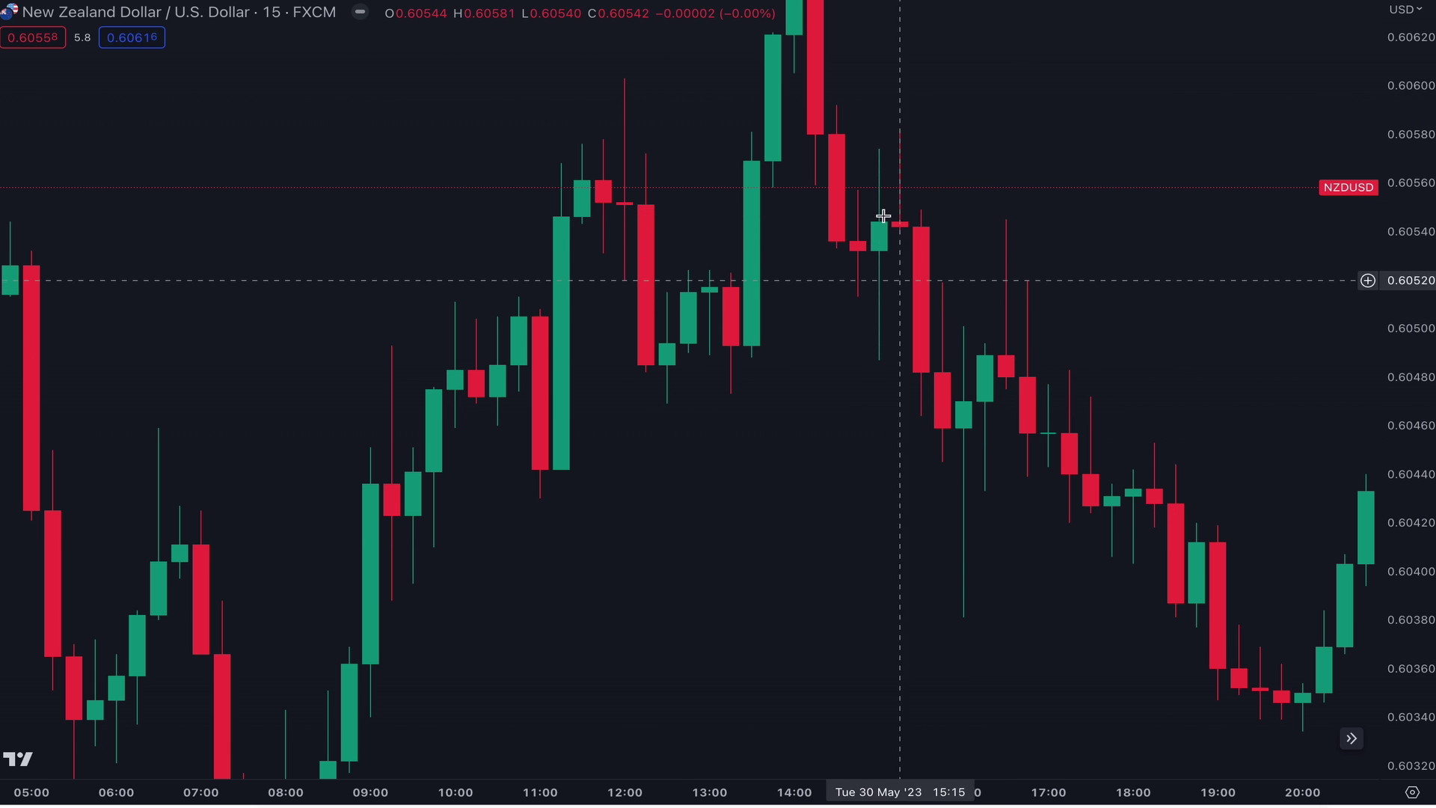
pyautogui.moveTo(1182, 270); pyautogui.dragTo(974, 308)
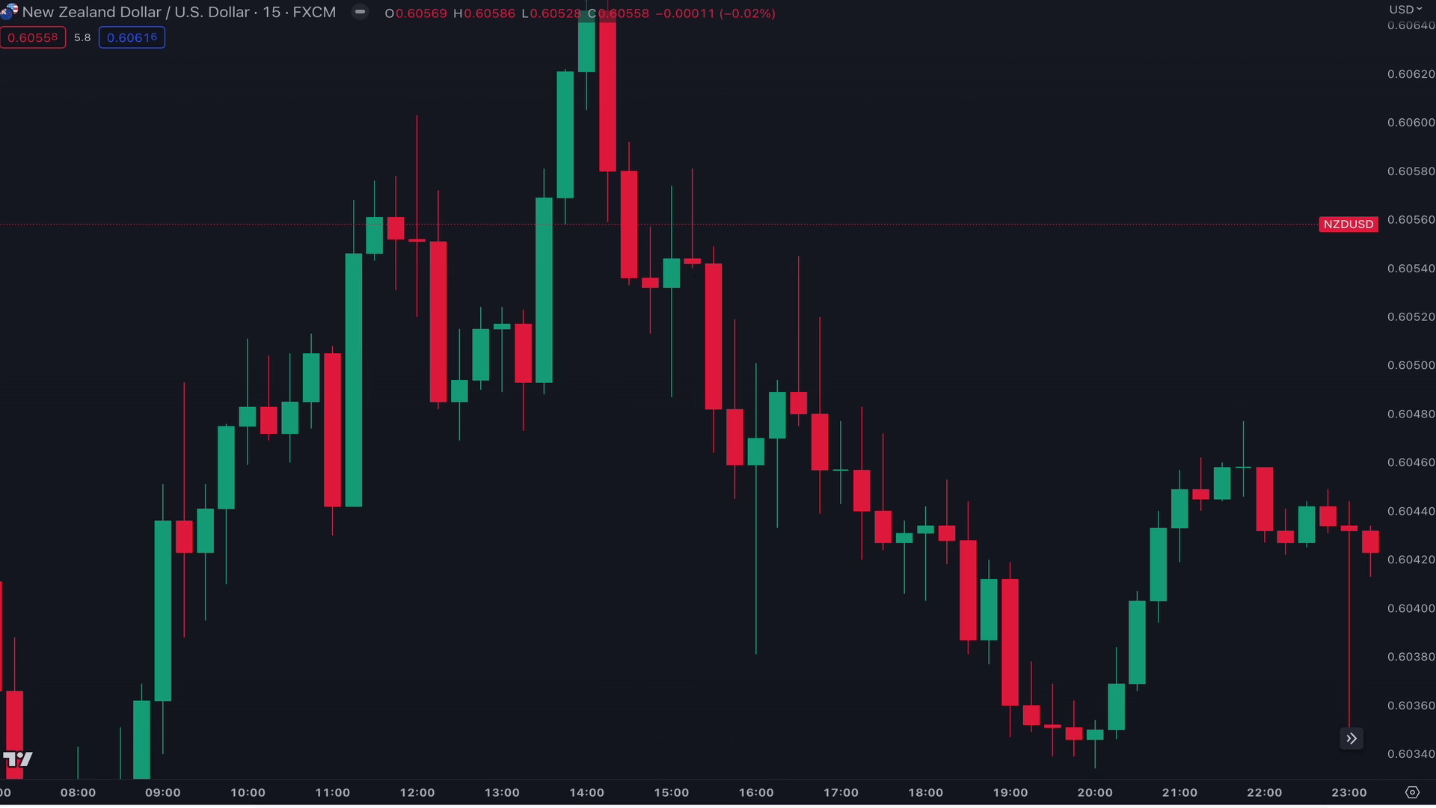
# Step: Draw a zone from 15:00 to 17:45 and raise its bottom edge to about 0.6053
pyautogui.click(2, 449)
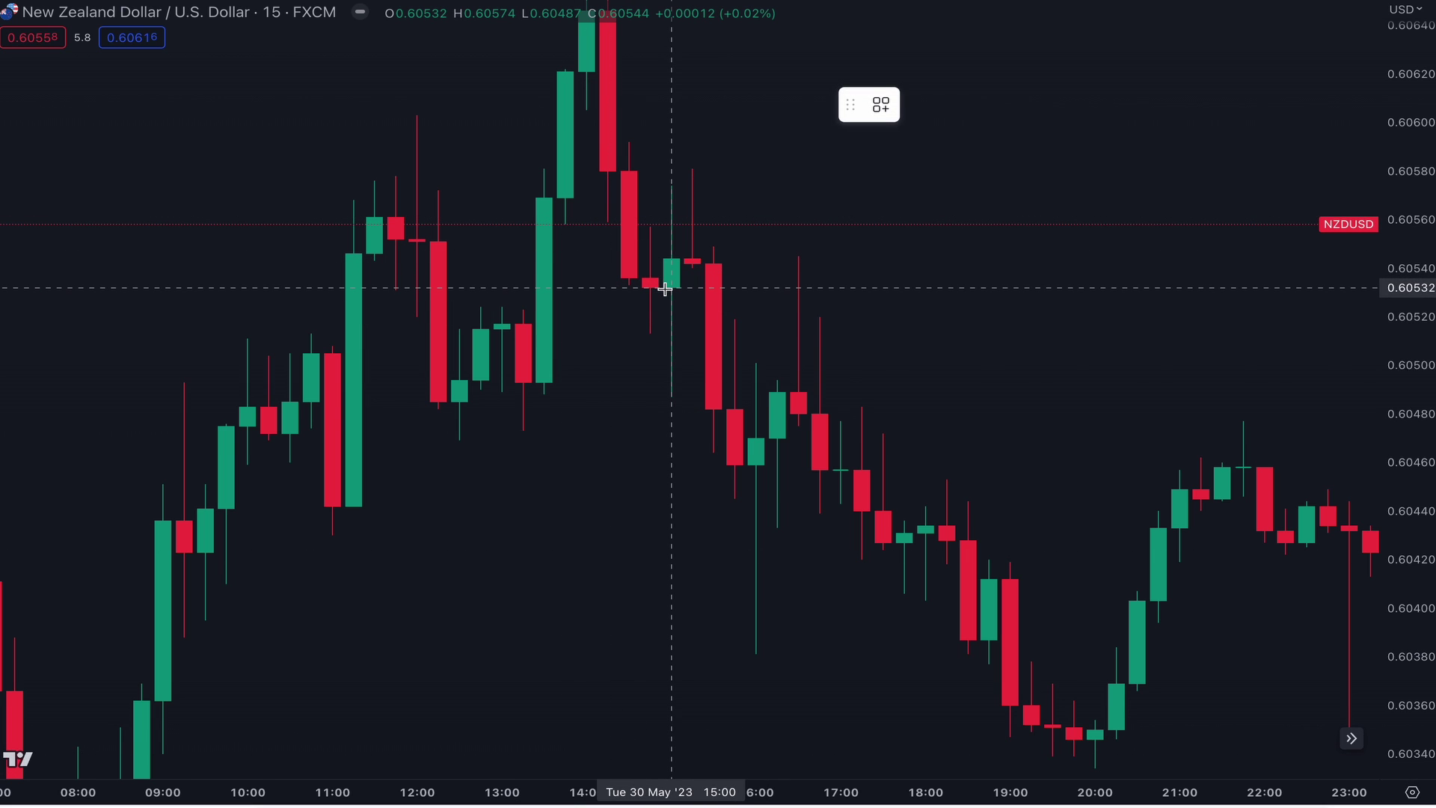
pyautogui.moveTo(666, 390)
pyautogui.mouseDown()
pyautogui.moveTo(903, 157)
pyautogui.moveTo(913, 164)
pyautogui.mouseUp()
pyautogui.click(904, 173)
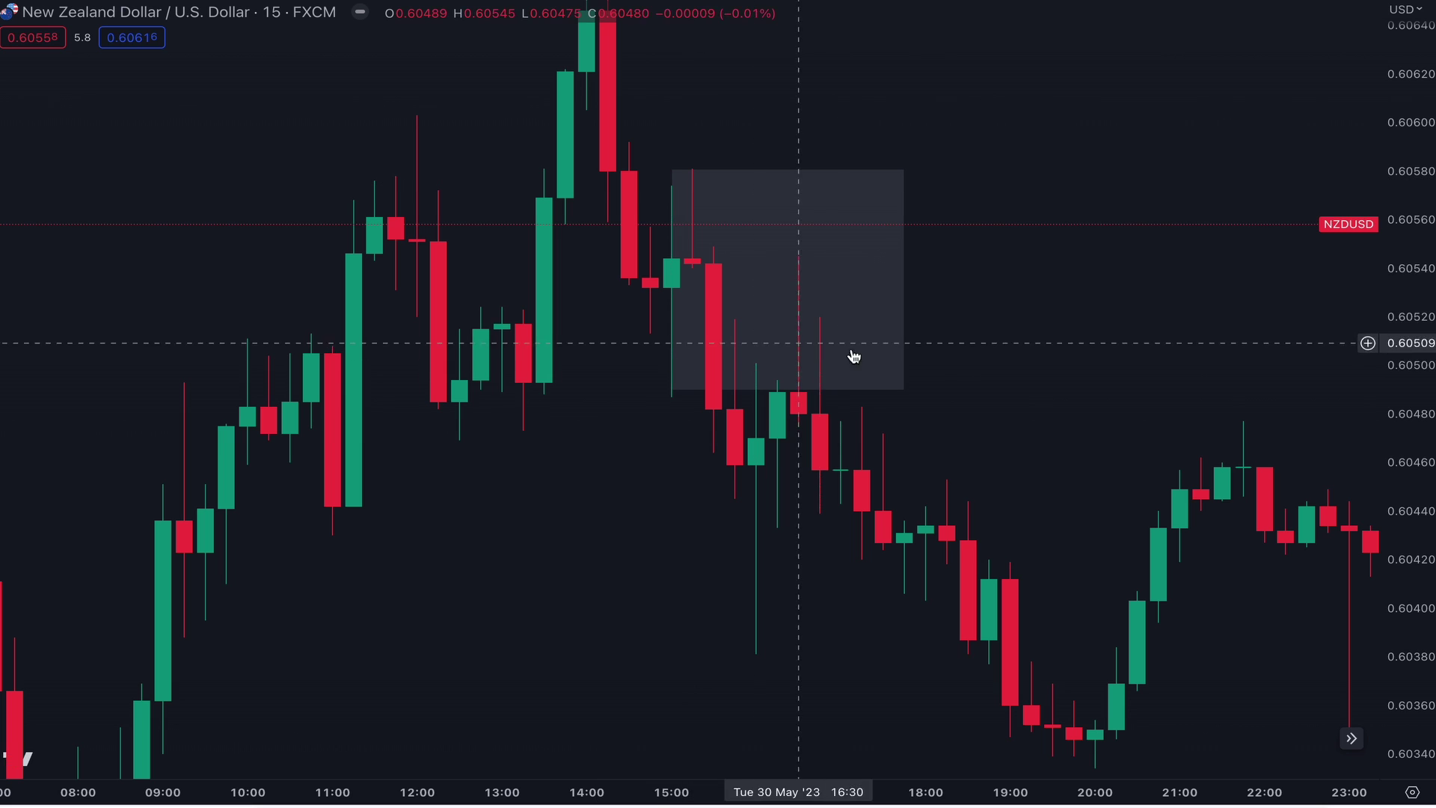
pyautogui.moveTo(904, 390); pyautogui.dragTo(902, 288)
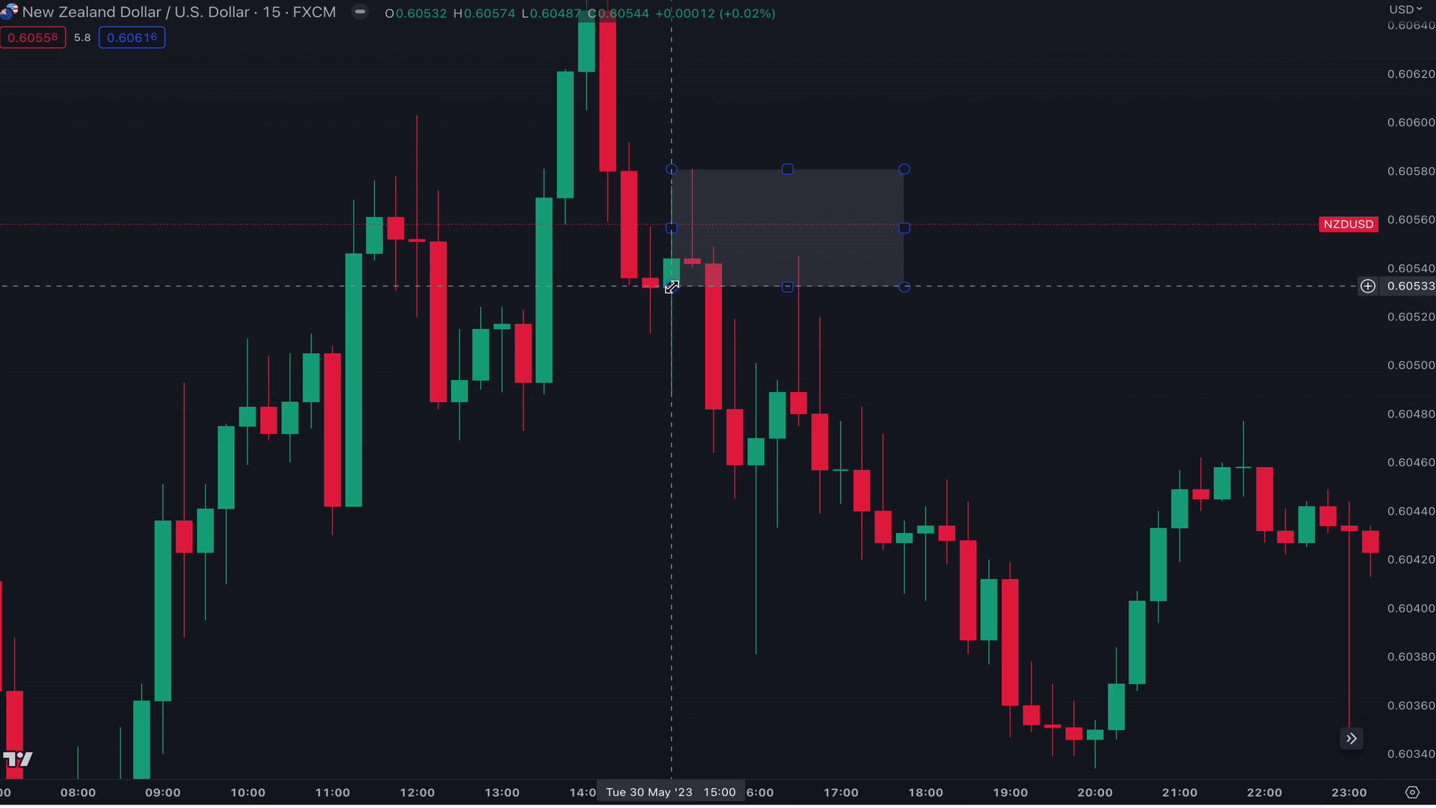
pyautogui.click(944, 296)
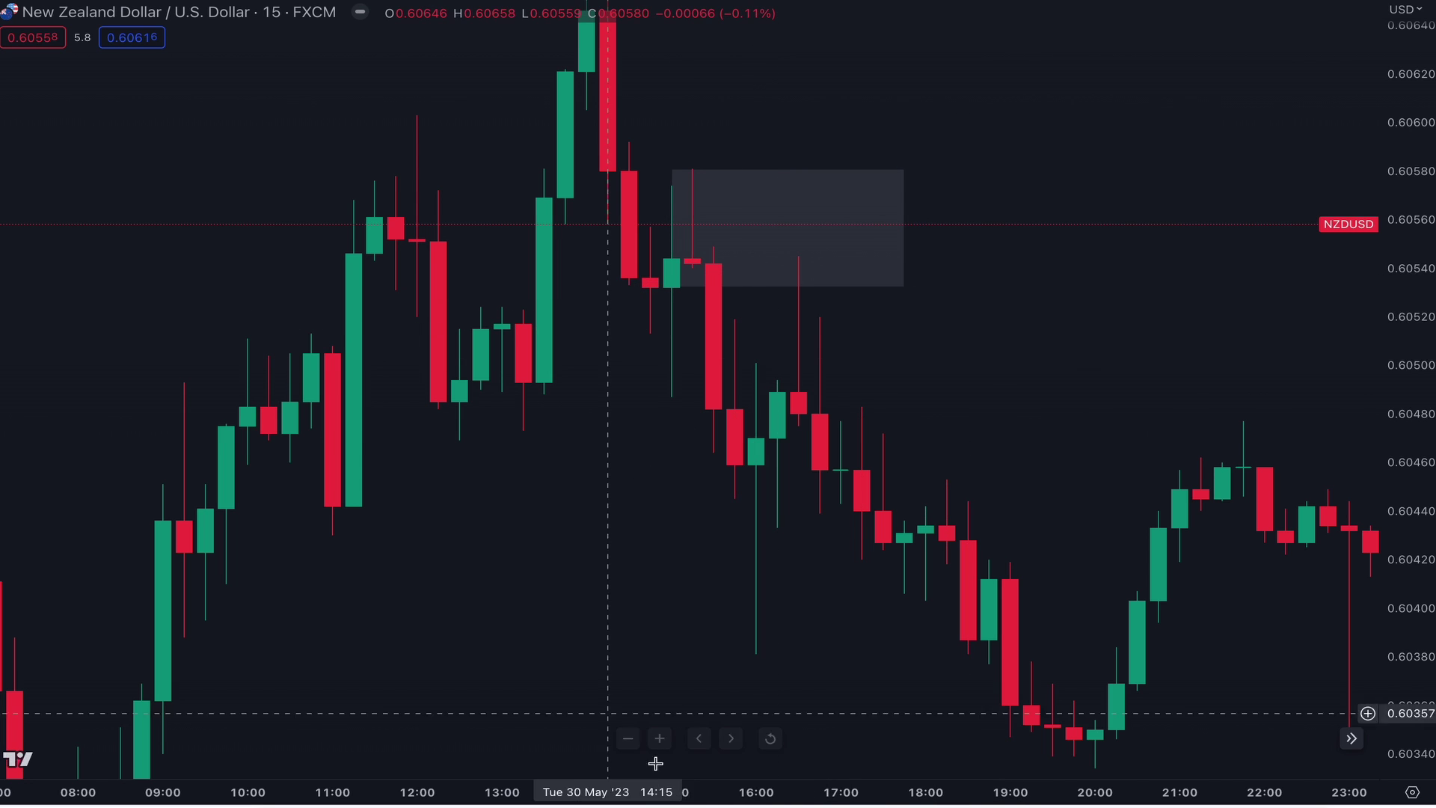
# Step: Sketch a cyan price path dipping, retesting the zone's underside, then falling
pyautogui.moveTo(651, 305)
pyautogui.mouseDown()
pyautogui.moveTo(682, 394)
pyautogui.moveTo(654, 334)
pyautogui.mouseUp()
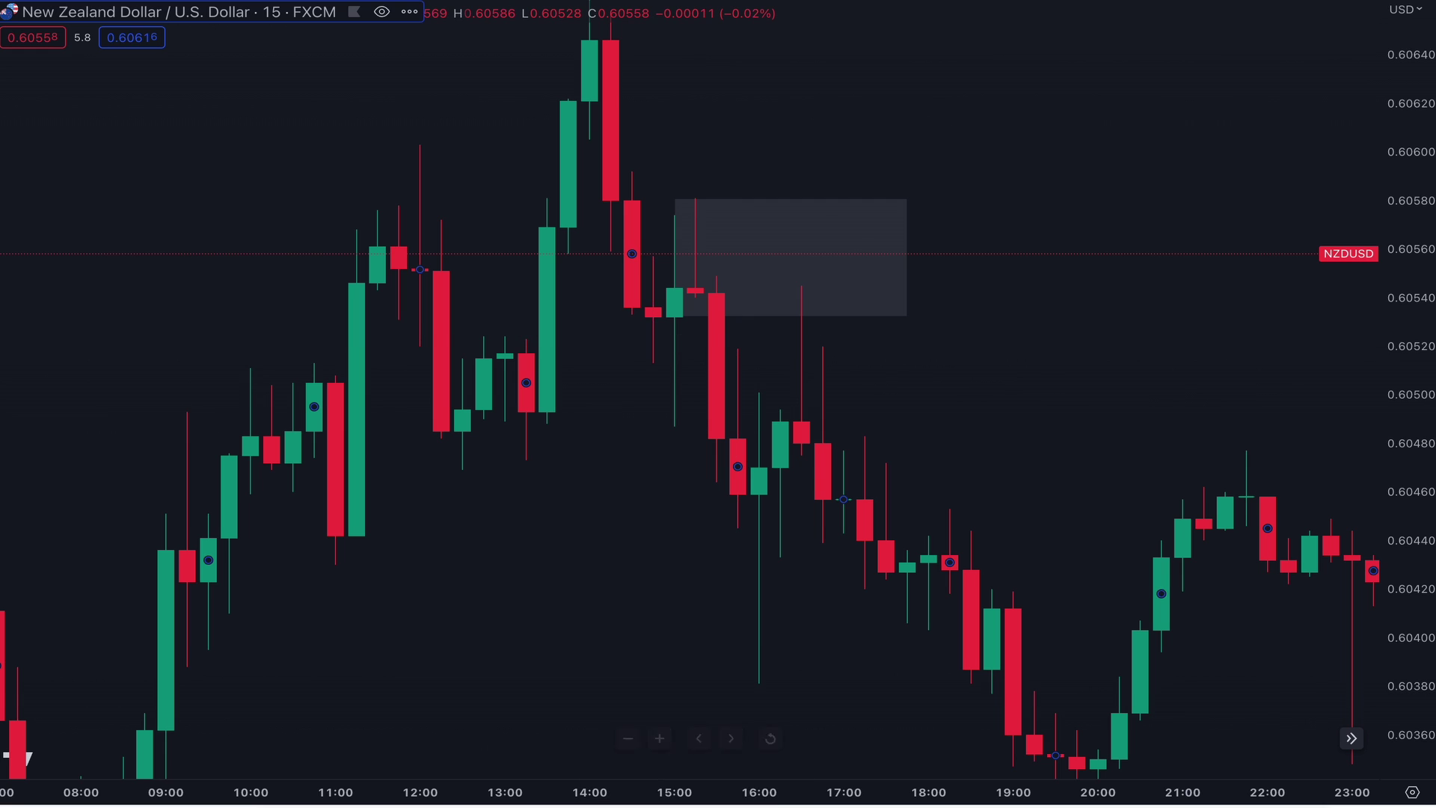
pyautogui.moveTo(674, 364)
pyautogui.mouseDown()
pyautogui.moveTo(802, 321)
pyautogui.moveTo(1156, 669)
pyautogui.mouseUp()
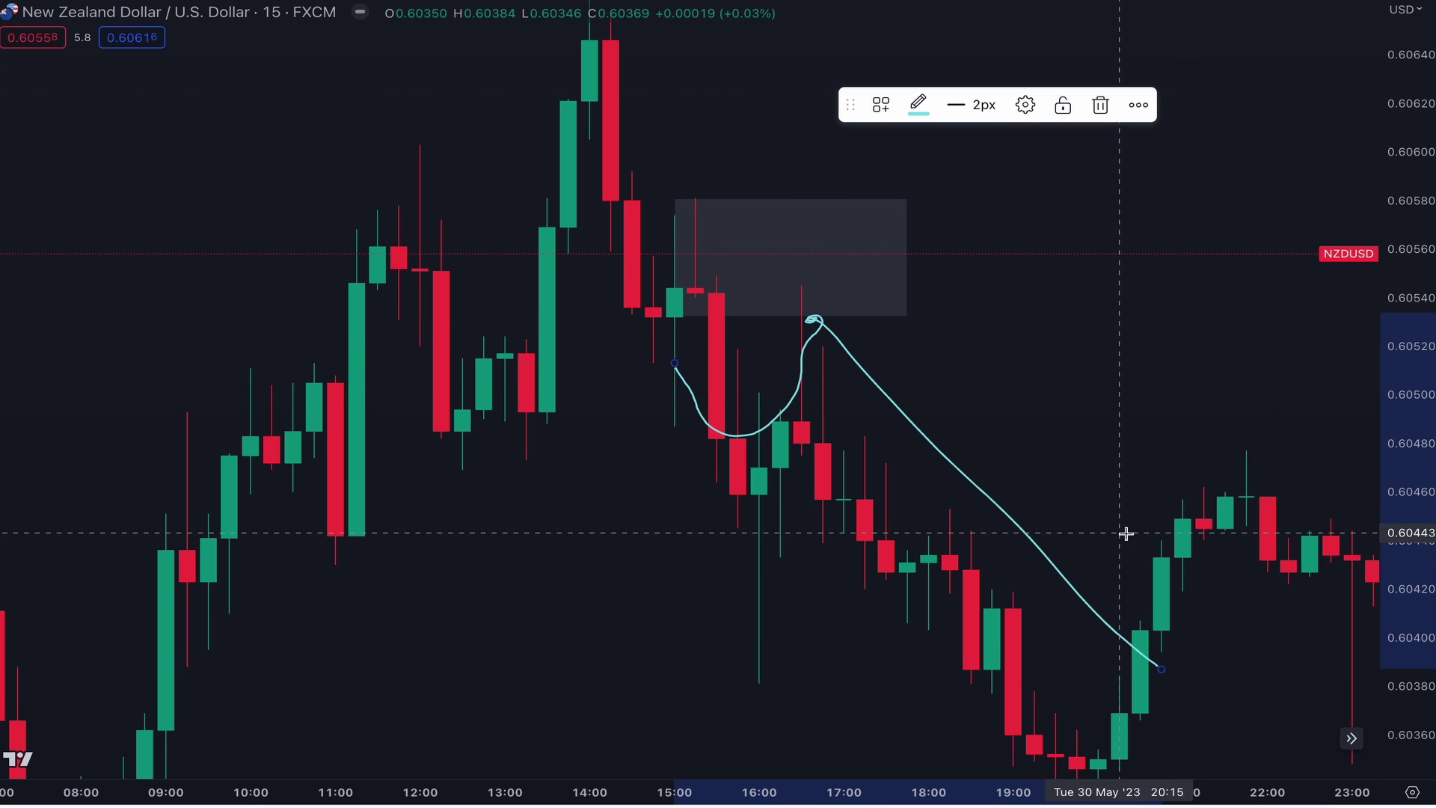
pyautogui.scroll(-3, 1274, 192)
# Step: Remove the drawings and draw a 30 May zone from 10:45 to 14:45
pyautogui.rightClick(1274, 193)
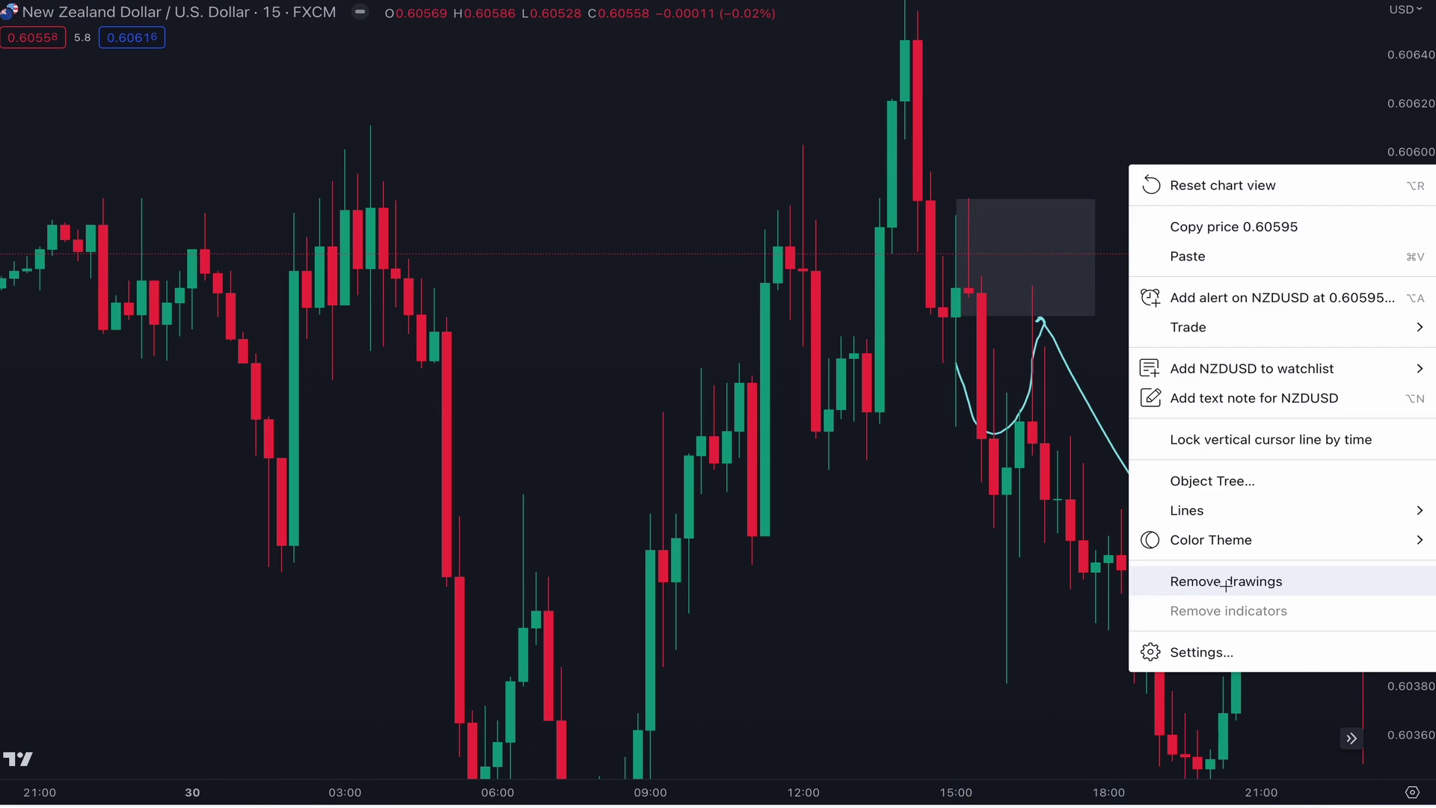
pyautogui.click(1226, 580)
pyautogui.moveTo(1019, 520); pyautogui.dragTo(975, 445)
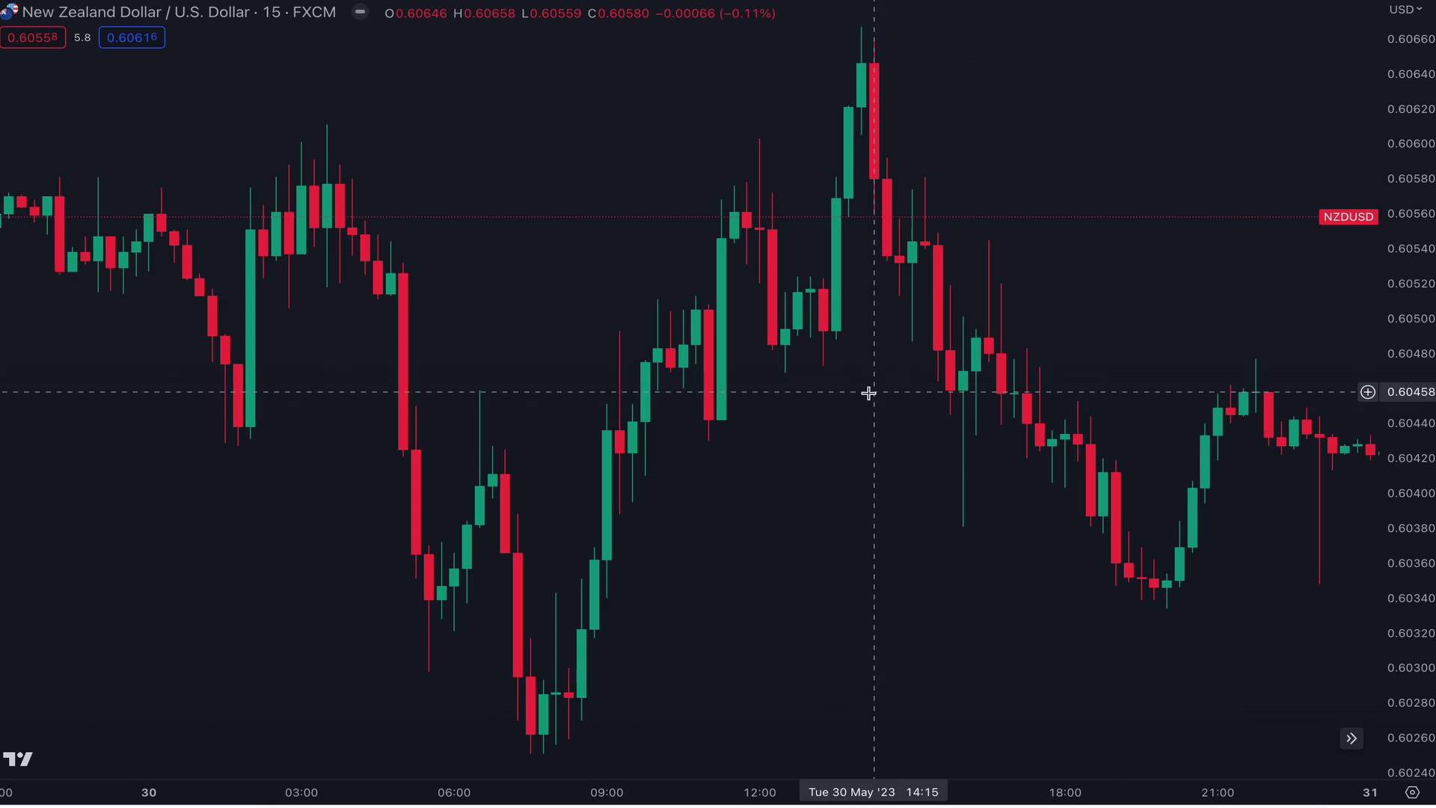
pyautogui.moveTo(698, 302)
pyautogui.mouseDown()
pyautogui.moveTo(868, 351)
pyautogui.moveTo(899, 436)
pyautogui.mouseUp()
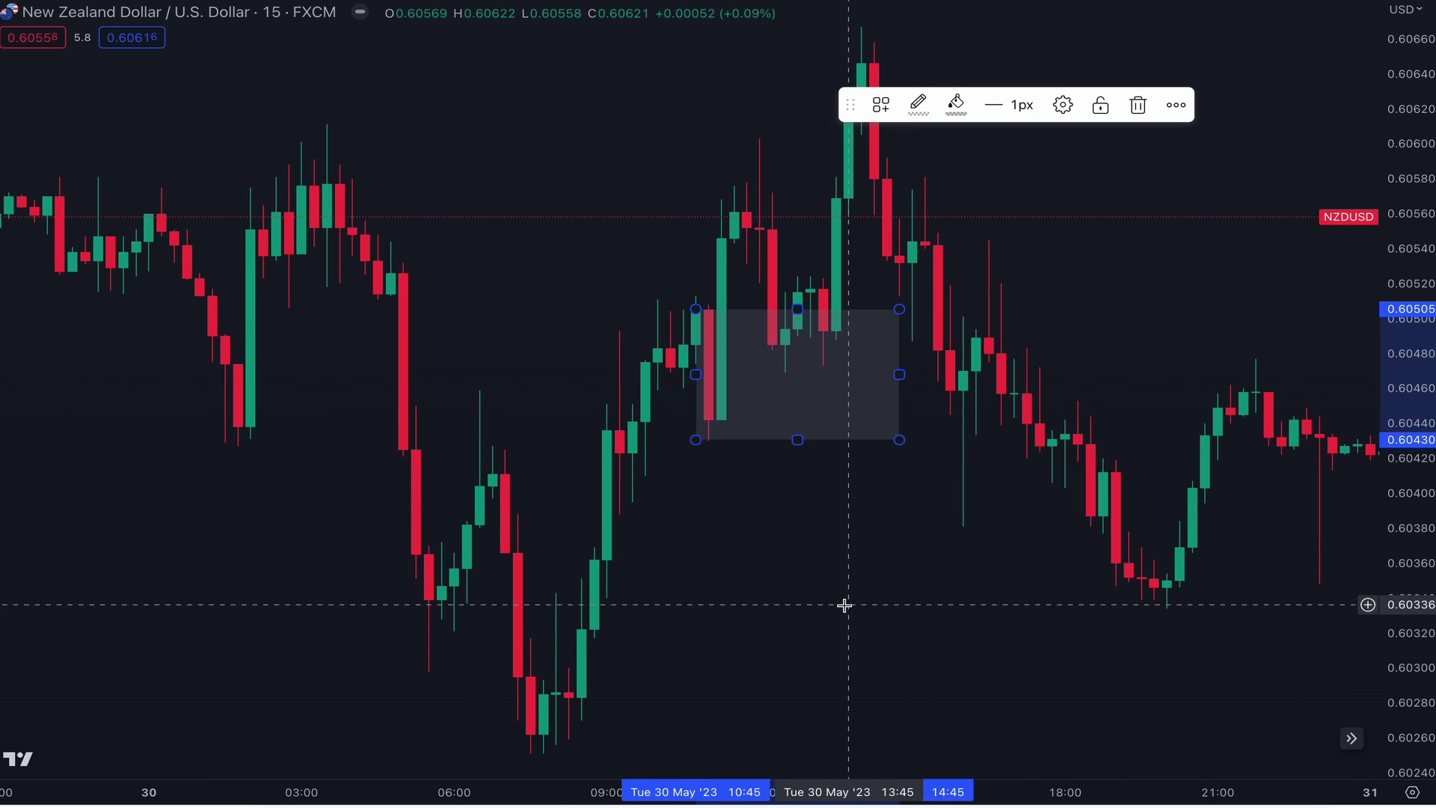
# Step: Draw a thin zone near 0.6041–0.6043 and another around 0.6043–0.6047 before the drop
pyautogui.moveTo(843, 692); pyautogui.dragTo(824, 640)
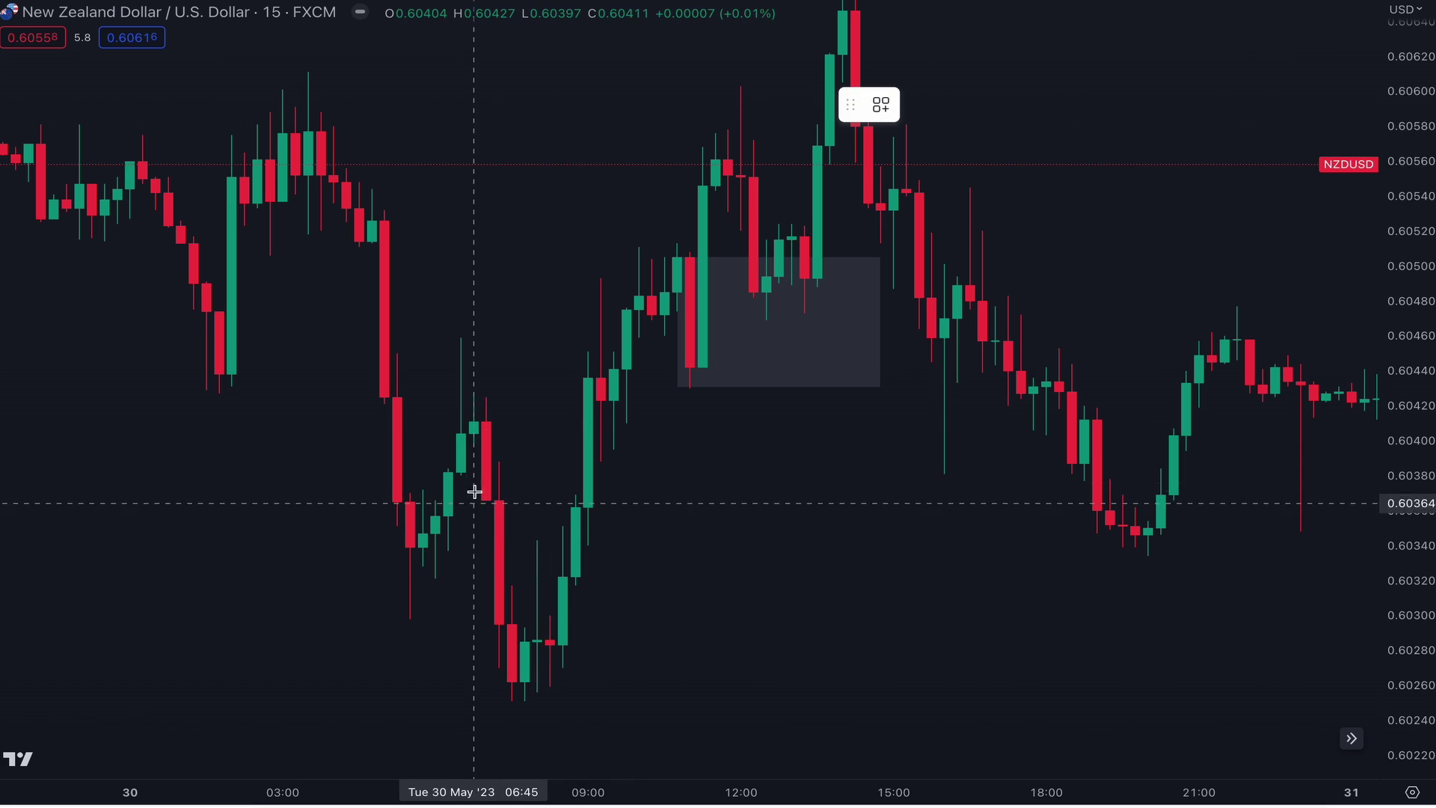
pyautogui.moveTo(460, 428); pyautogui.dragTo(656, 391)
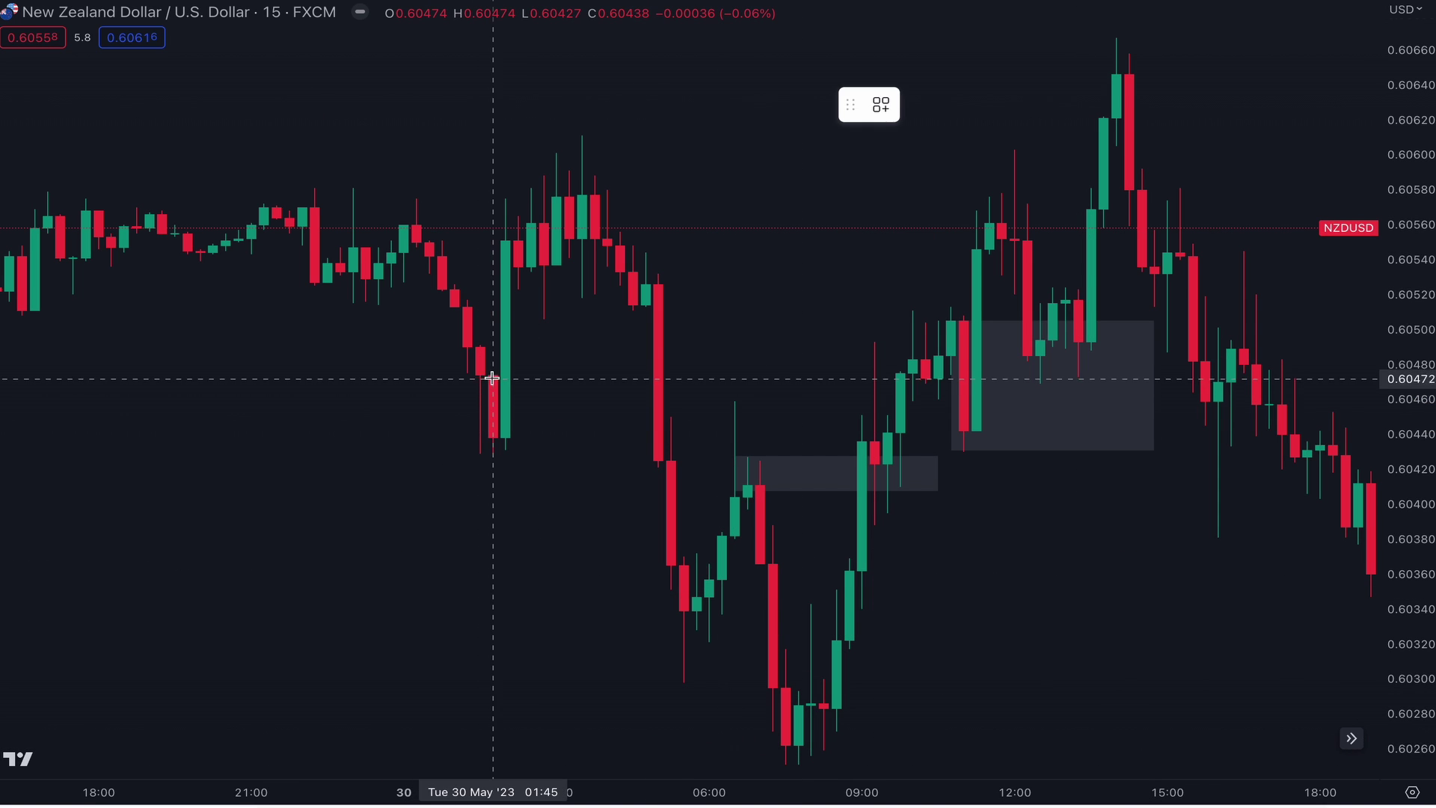
pyautogui.moveTo(489, 374); pyautogui.dragTo(759, 454)
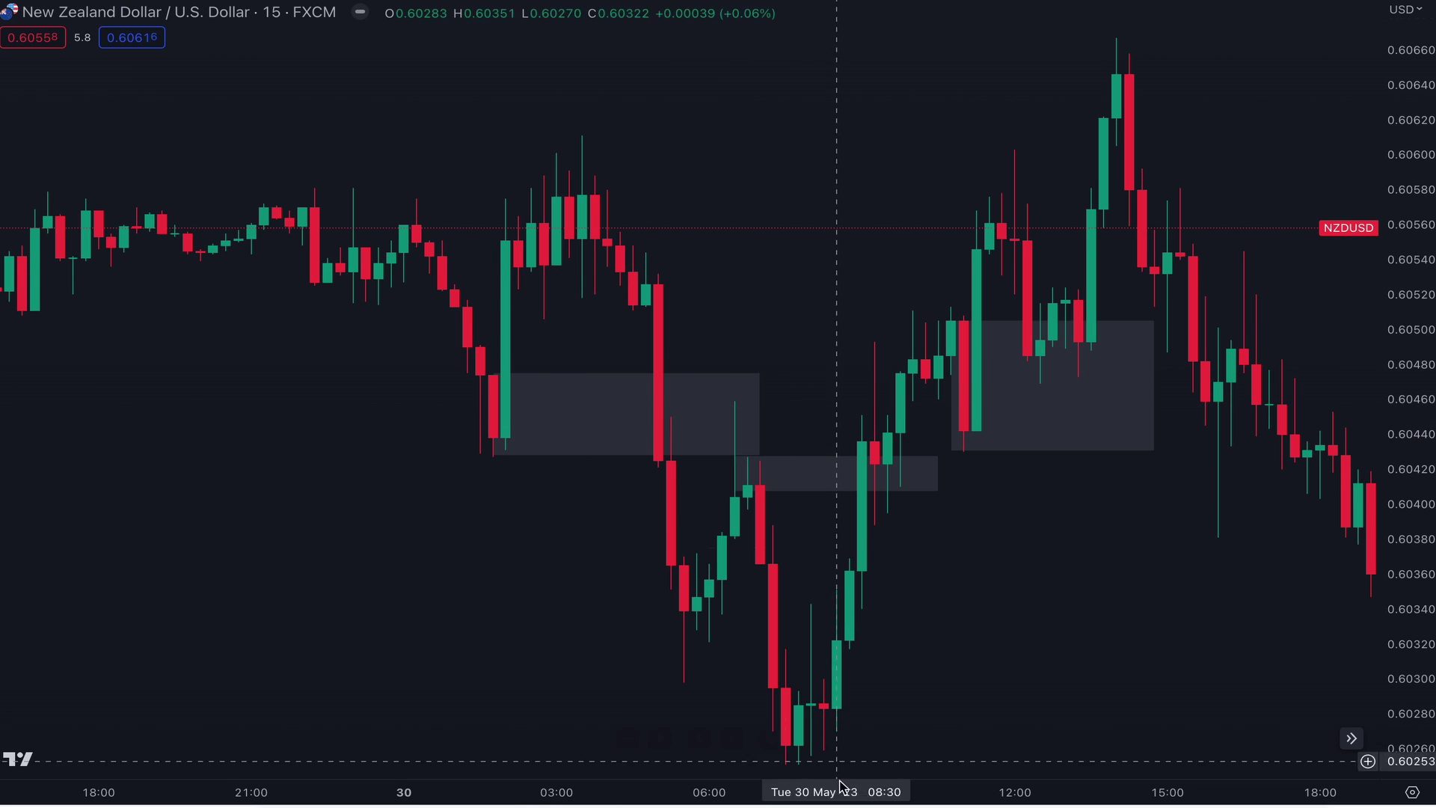
# Step: Draw a 29 May morning zone topping at about 0.6058, then start another at the 29 May high
pyautogui.hscroll(-5, 752, 505)
pyautogui.moveTo(219, 301)
pyautogui.mouseDown()
pyautogui.moveTo(374, 348)
pyautogui.moveTo(387, 374)
pyautogui.mouseUp()
pyautogui.click(390, 382)
pyautogui.click(433, 320)
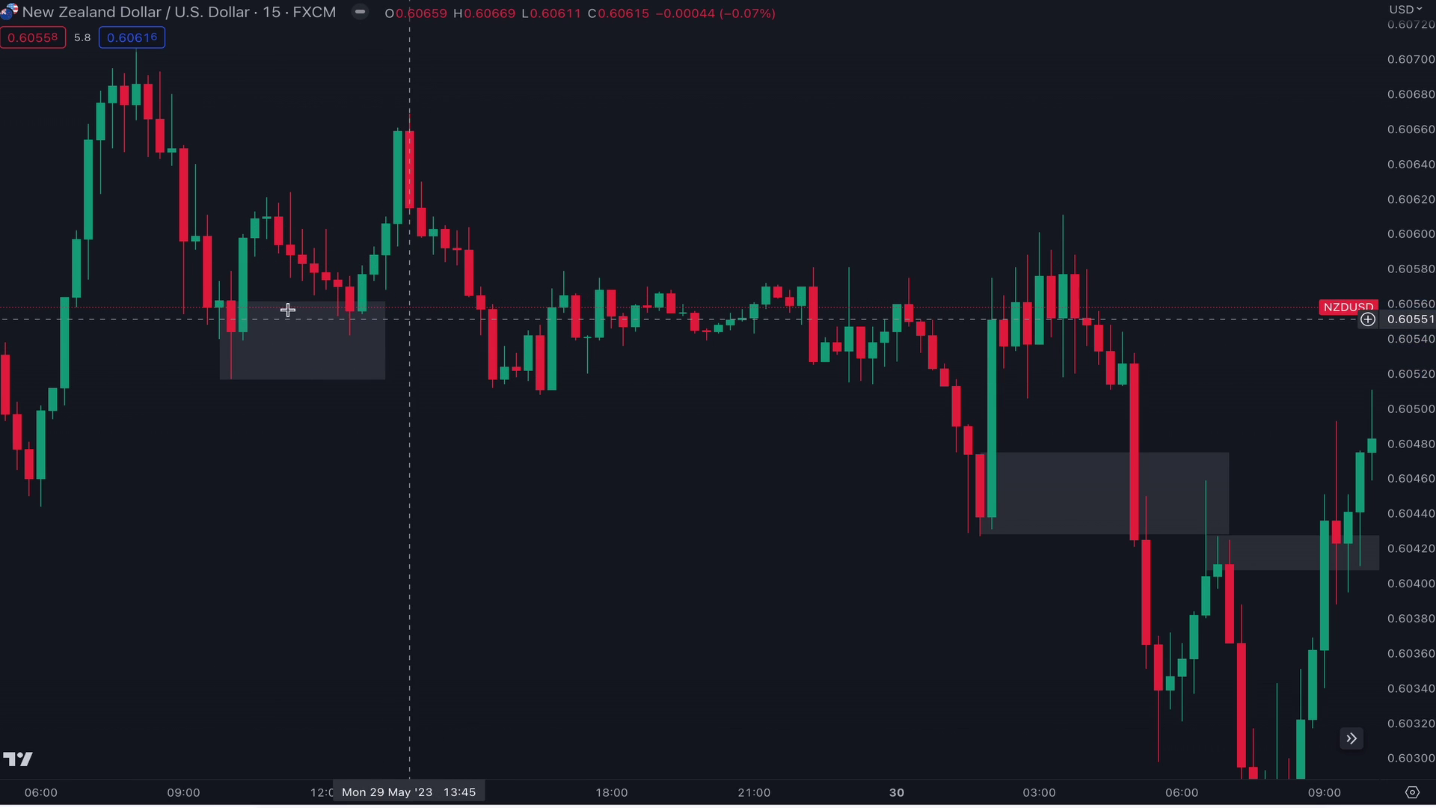
pyautogui.click(343, 304)
pyautogui.moveTo(387, 299); pyautogui.dragTo(410, 272)
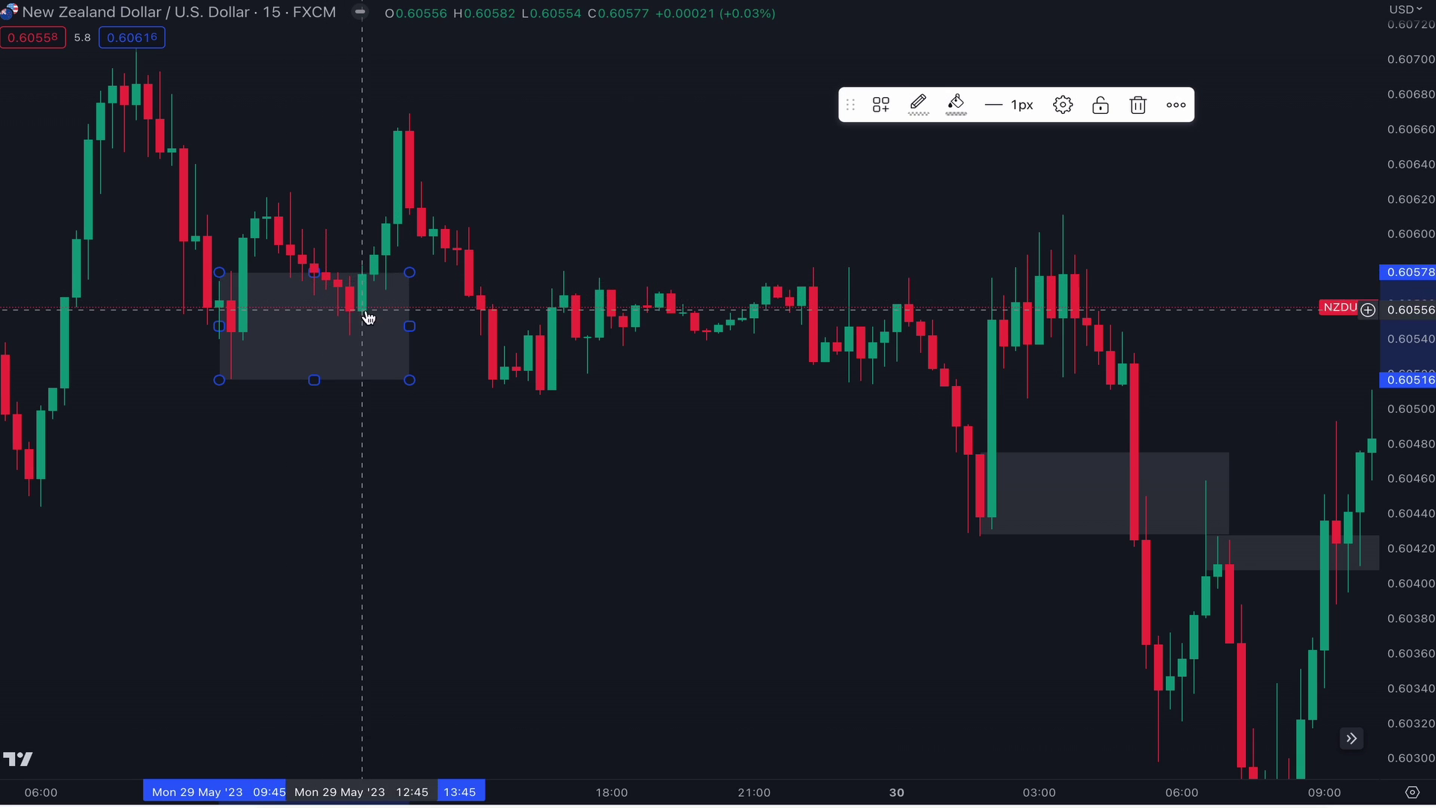
pyautogui.moveTo(269, 599); pyautogui.dragTo(519, 698)
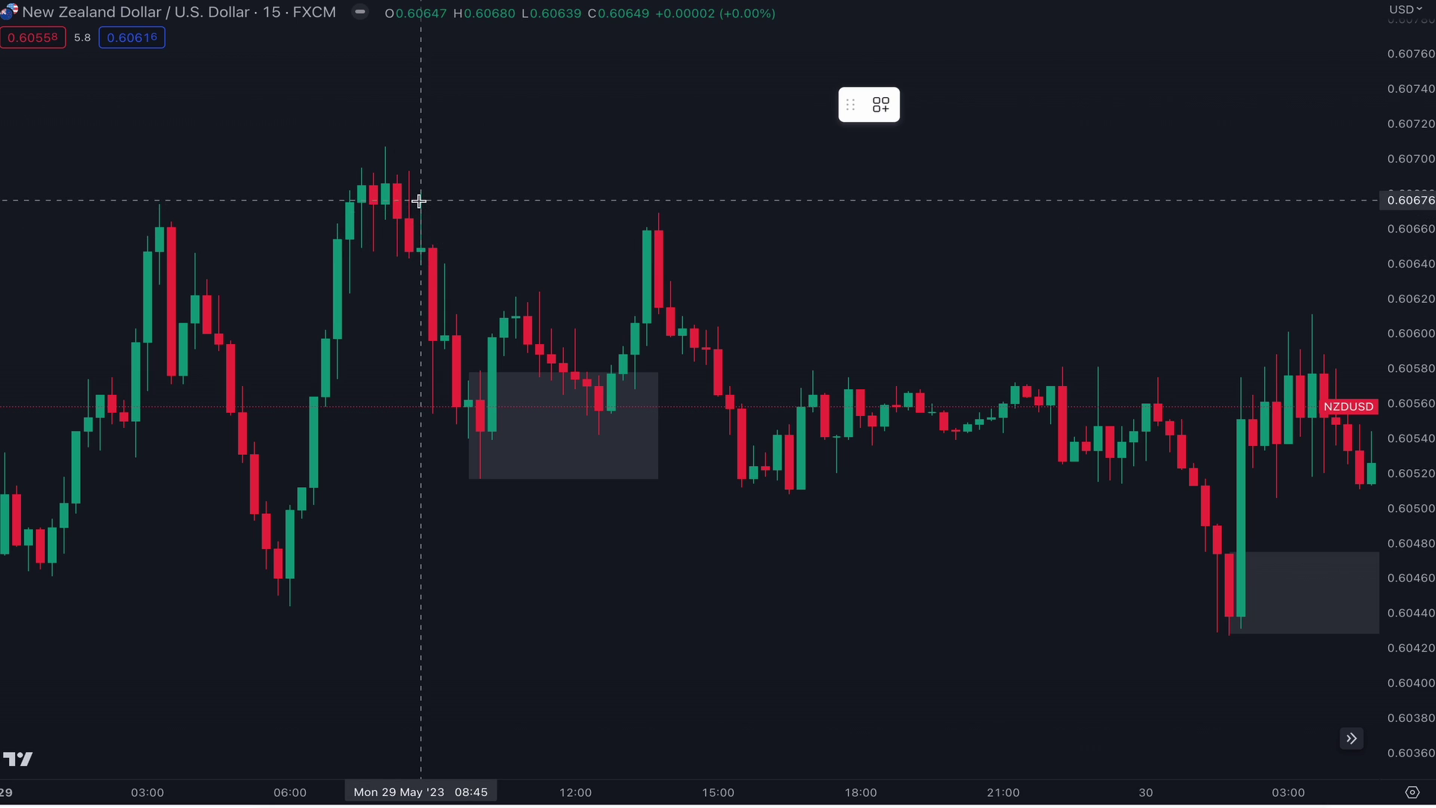
pyautogui.click(421, 254)
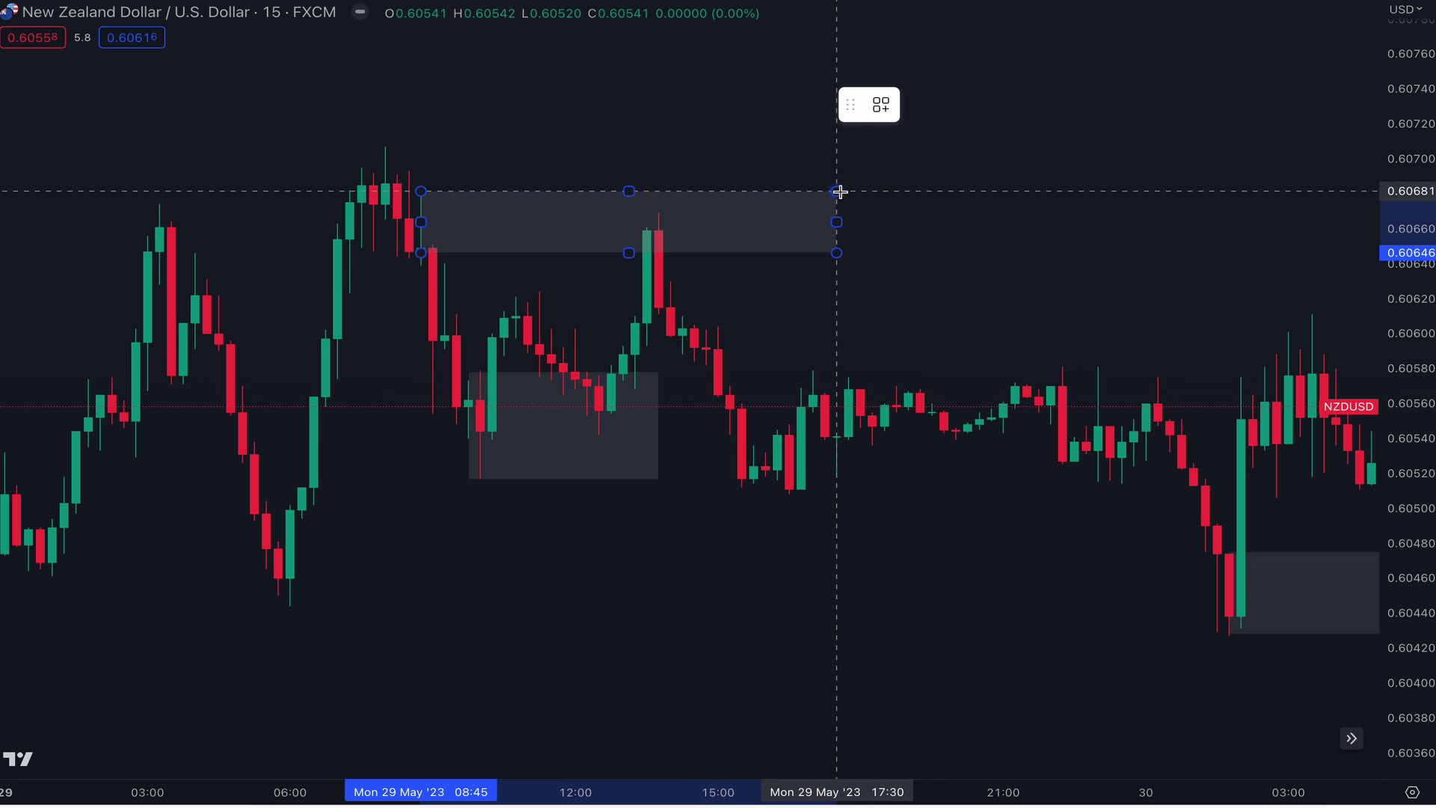
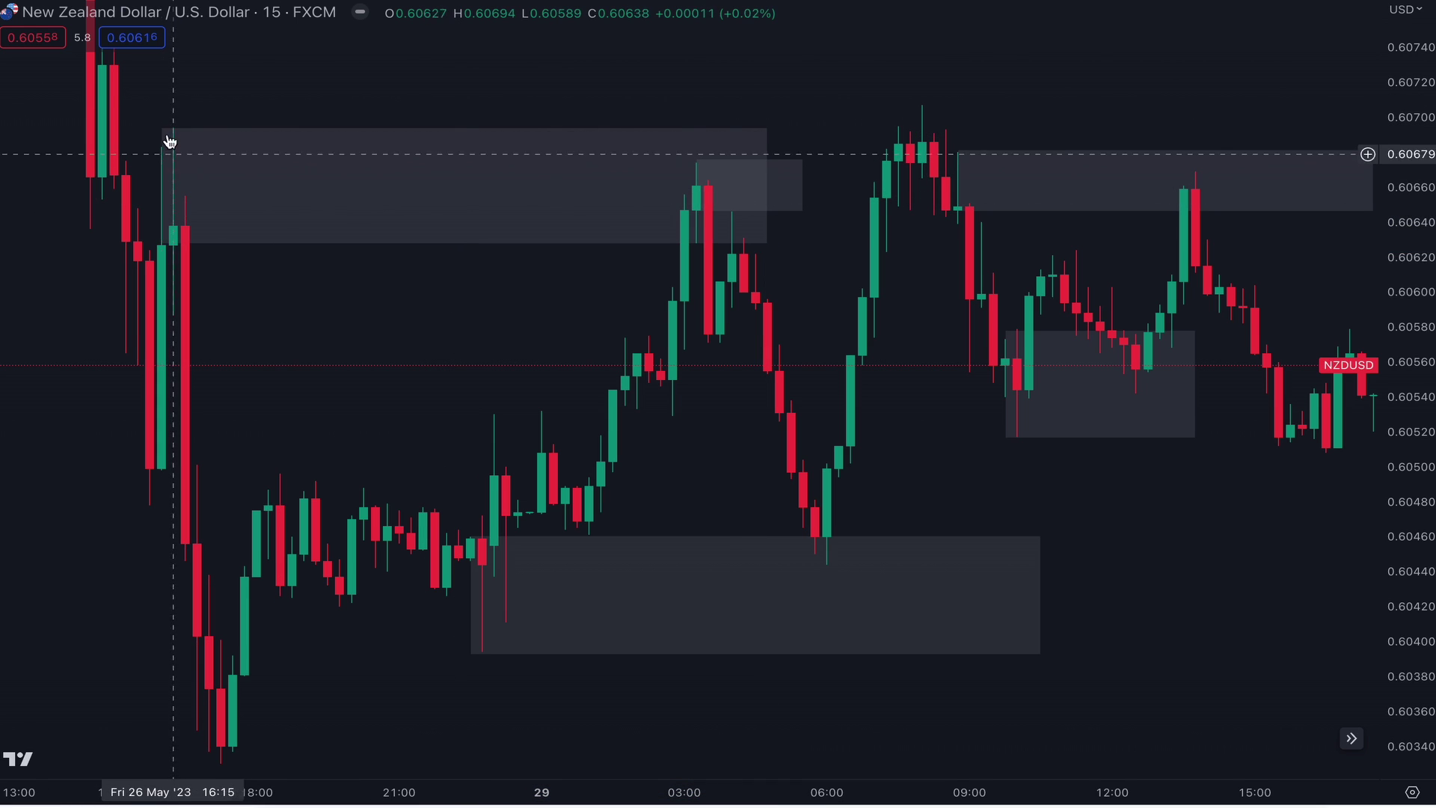
# Step: Lower the top edge of the earliest, leftmost zone slightly
pyautogui.moveTo(162, 125)
pyautogui.mouseDown()
pyautogui.moveTo(172, 187)
pyautogui.moveTo(197, 193)
pyautogui.moveTo(163, 128)
pyautogui.mouseUp()
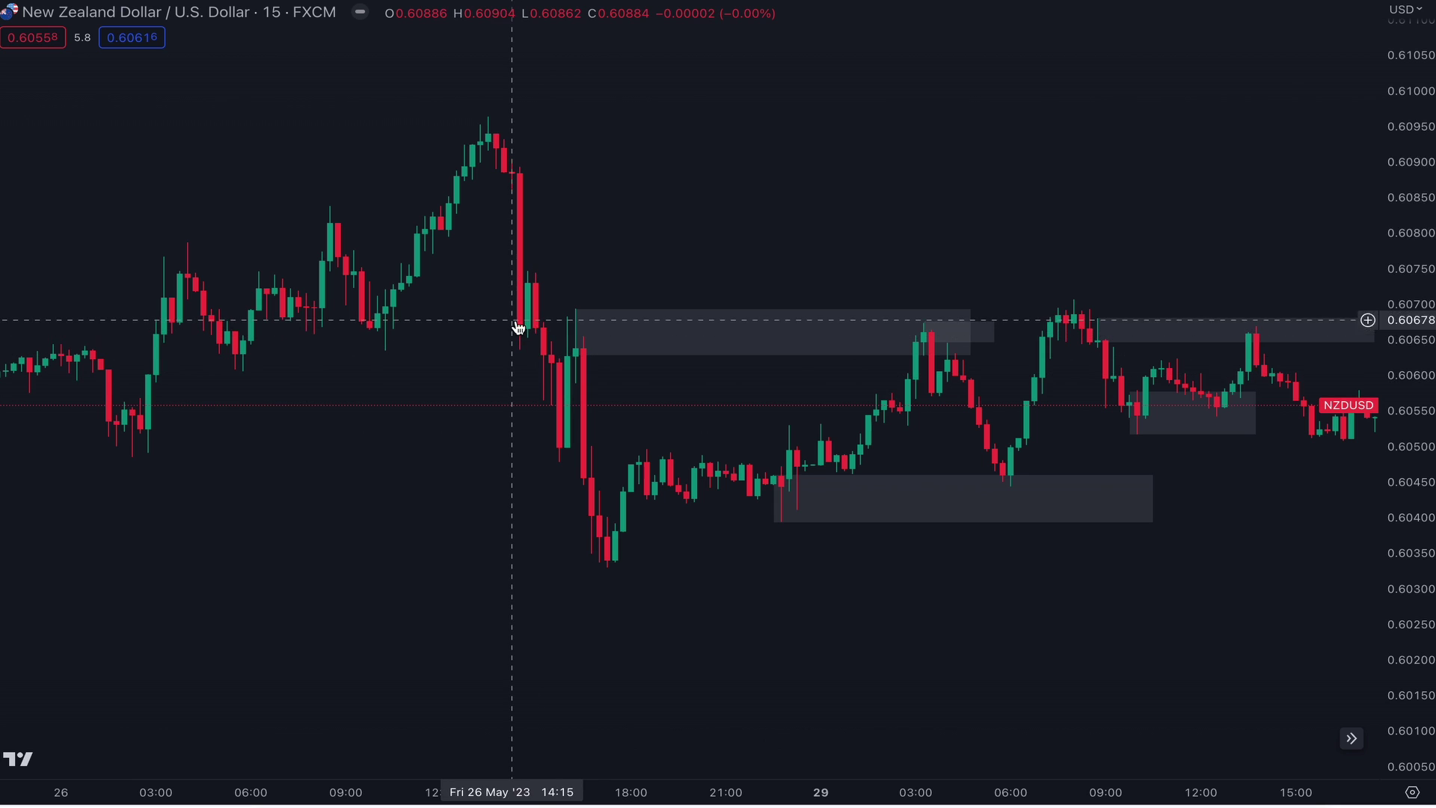
pyautogui.click(1342, 264)
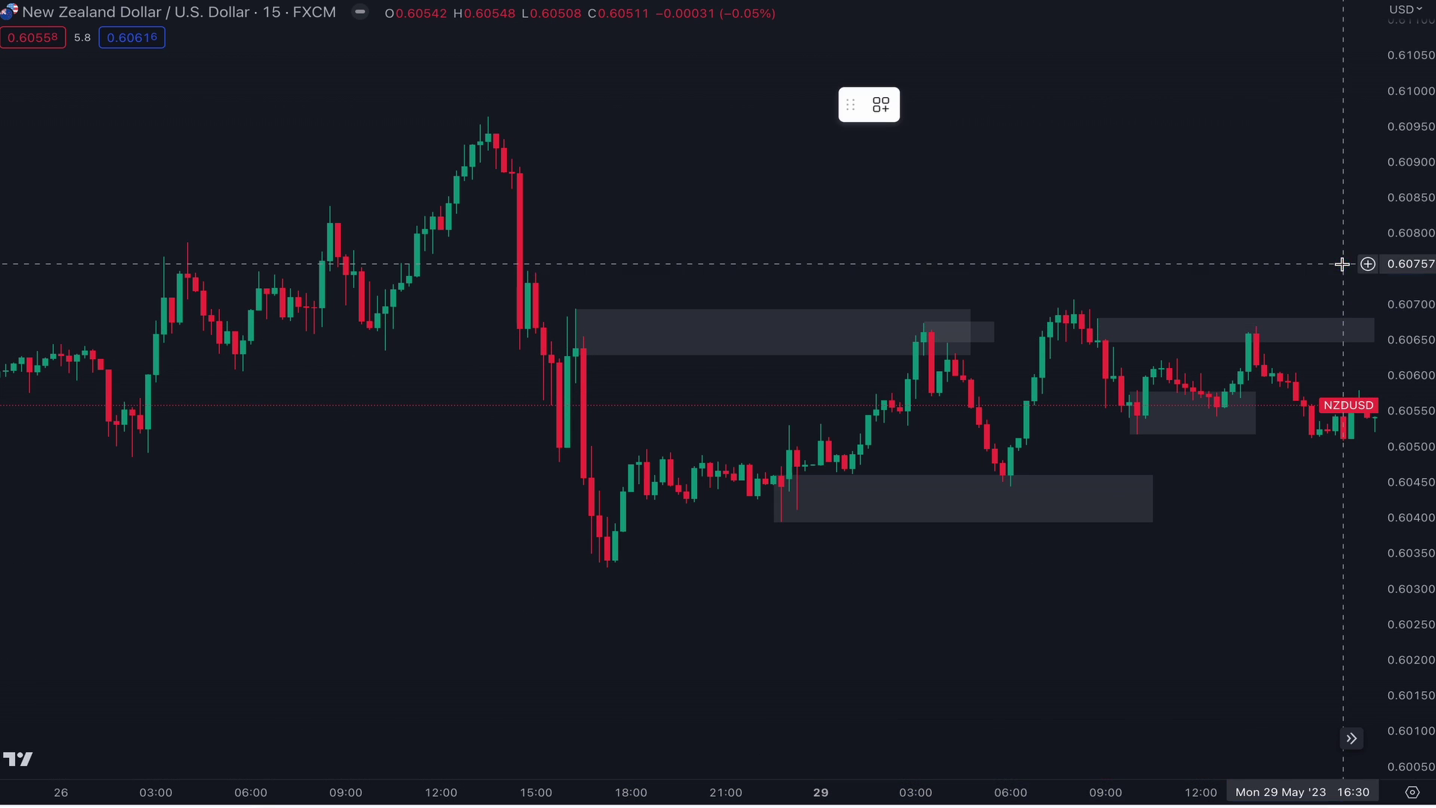
# Step: Remove all drawings and draw a zone from the 26 May drop candle to 29 May
pyautogui.rightClick(1342, 264)
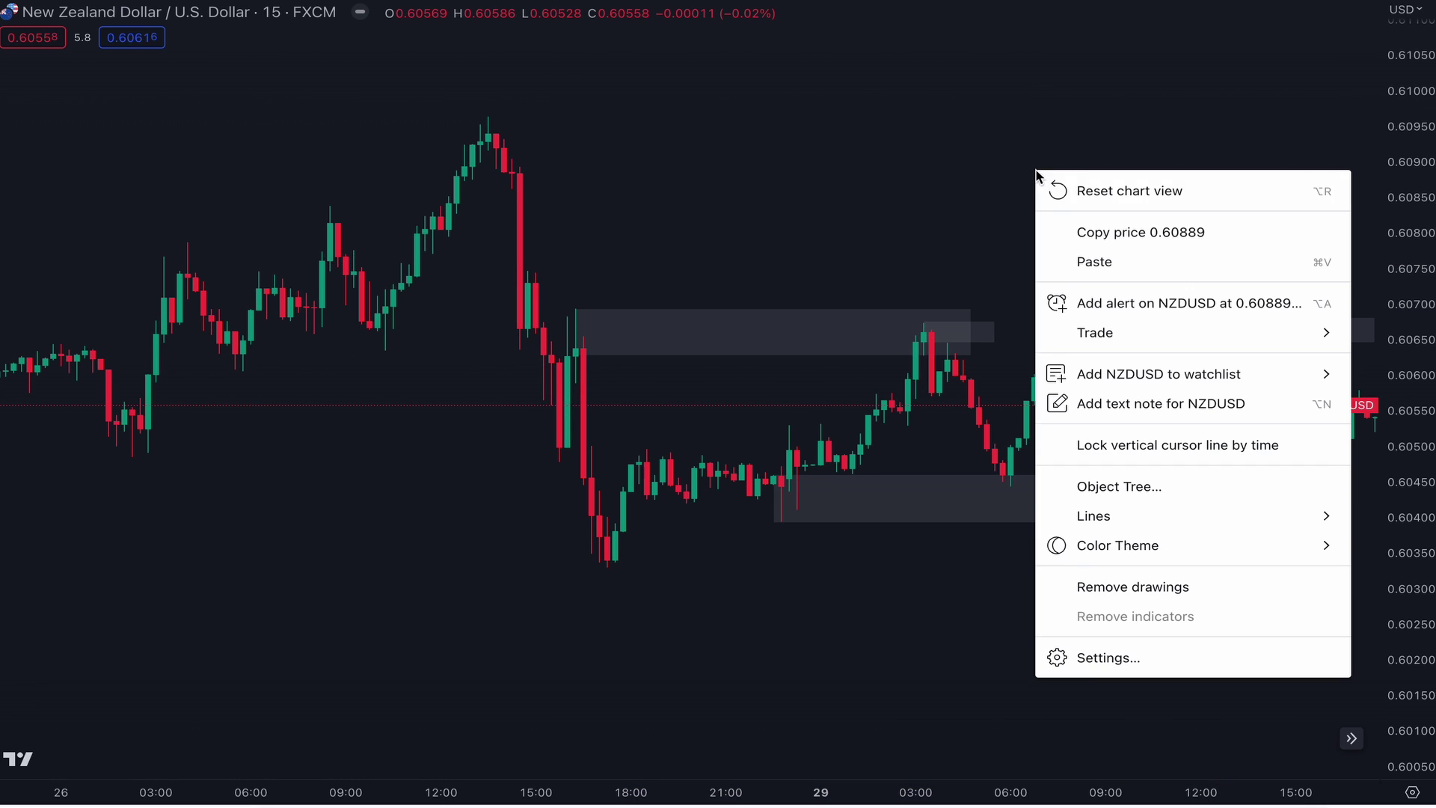
pyautogui.click(1143, 587)
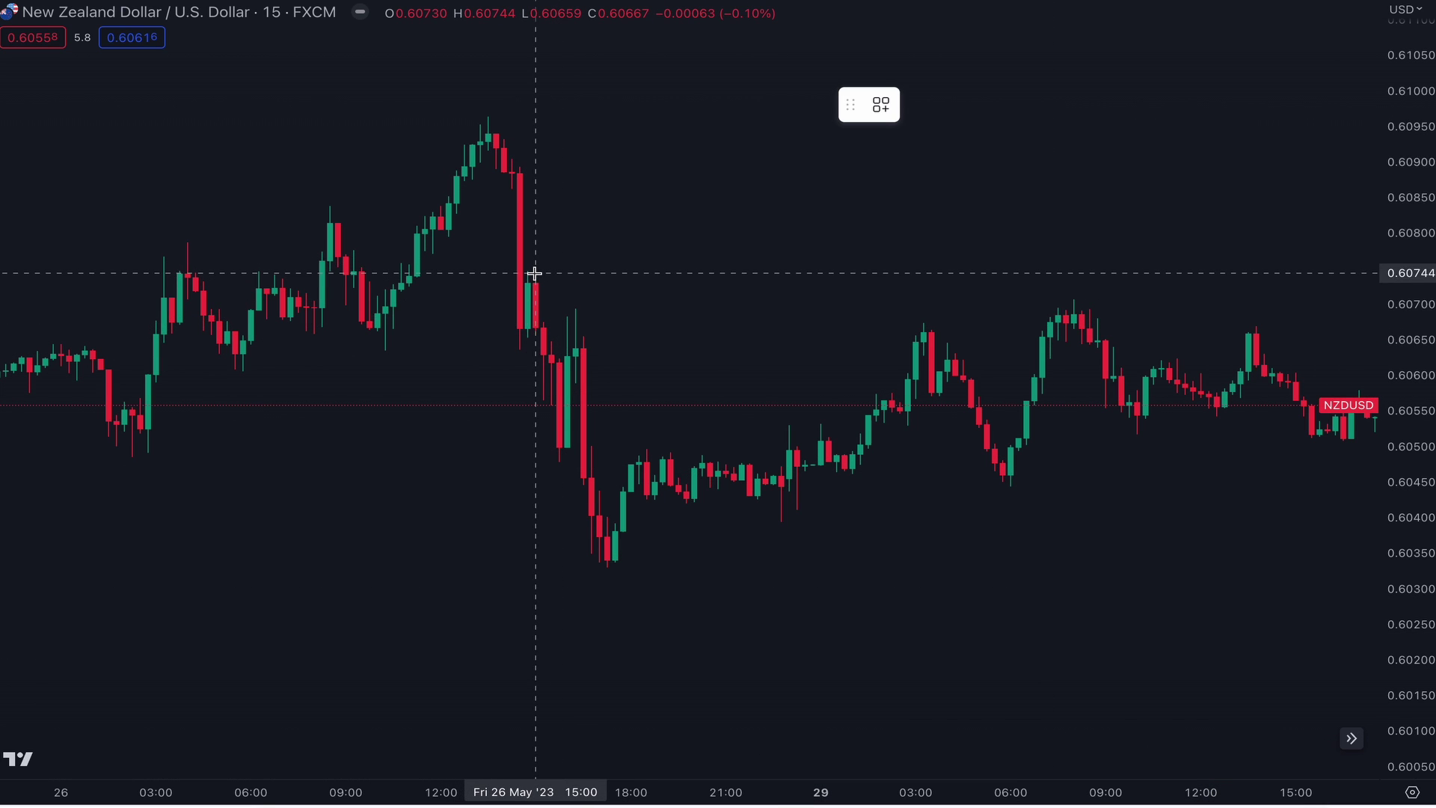
pyautogui.click(520, 329)
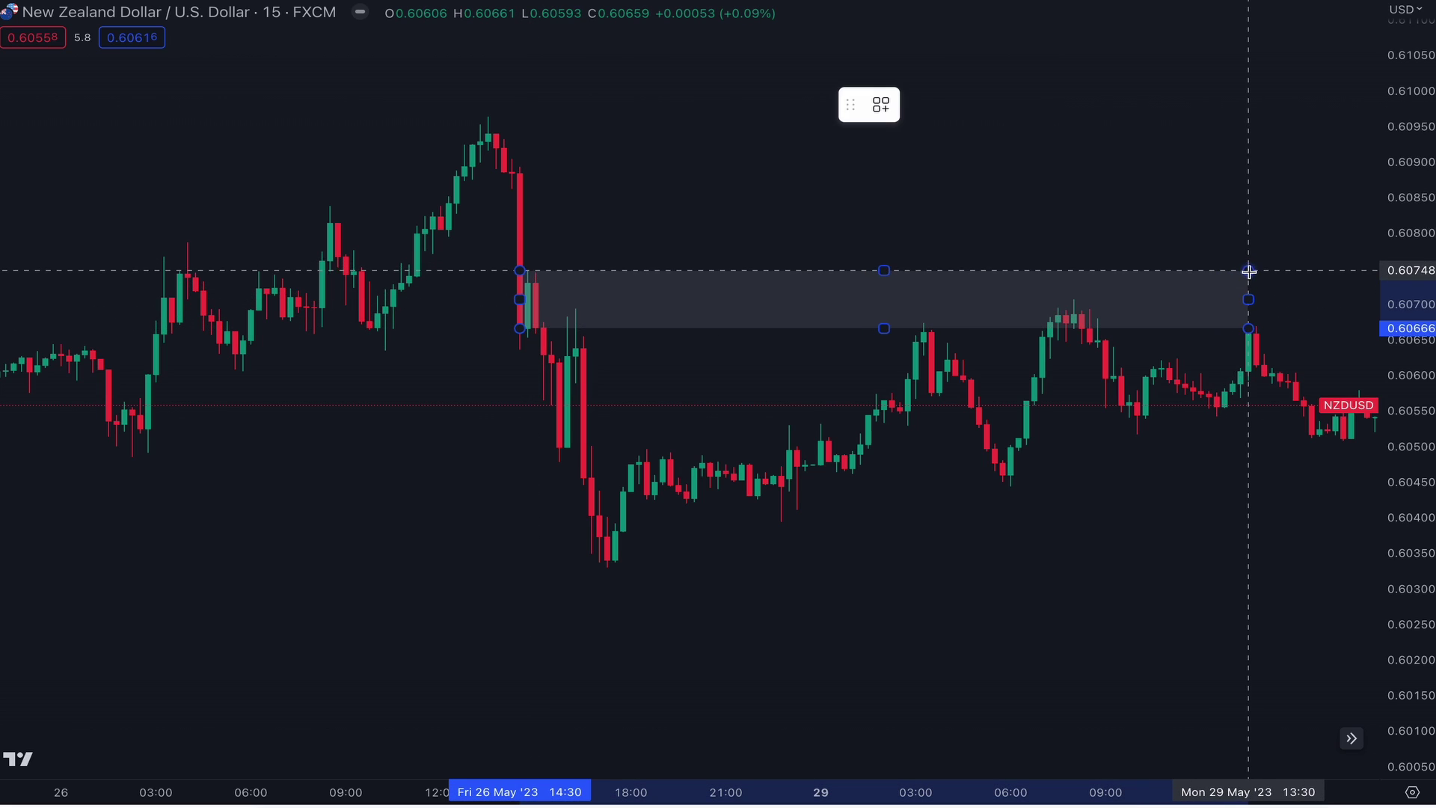
pyautogui.click(1250, 272)
pyautogui.click(1235, 217)
# Step: Pan back to 25 May and draw zones near 0.6044–0.6047 and 0.6050–0.6059
pyautogui.scroll(-1, 1234, 212)
pyautogui.moveTo(1309, 297); pyautogui.dragTo(1122, 221)
pyautogui.hscroll(-8, 1277, 474)
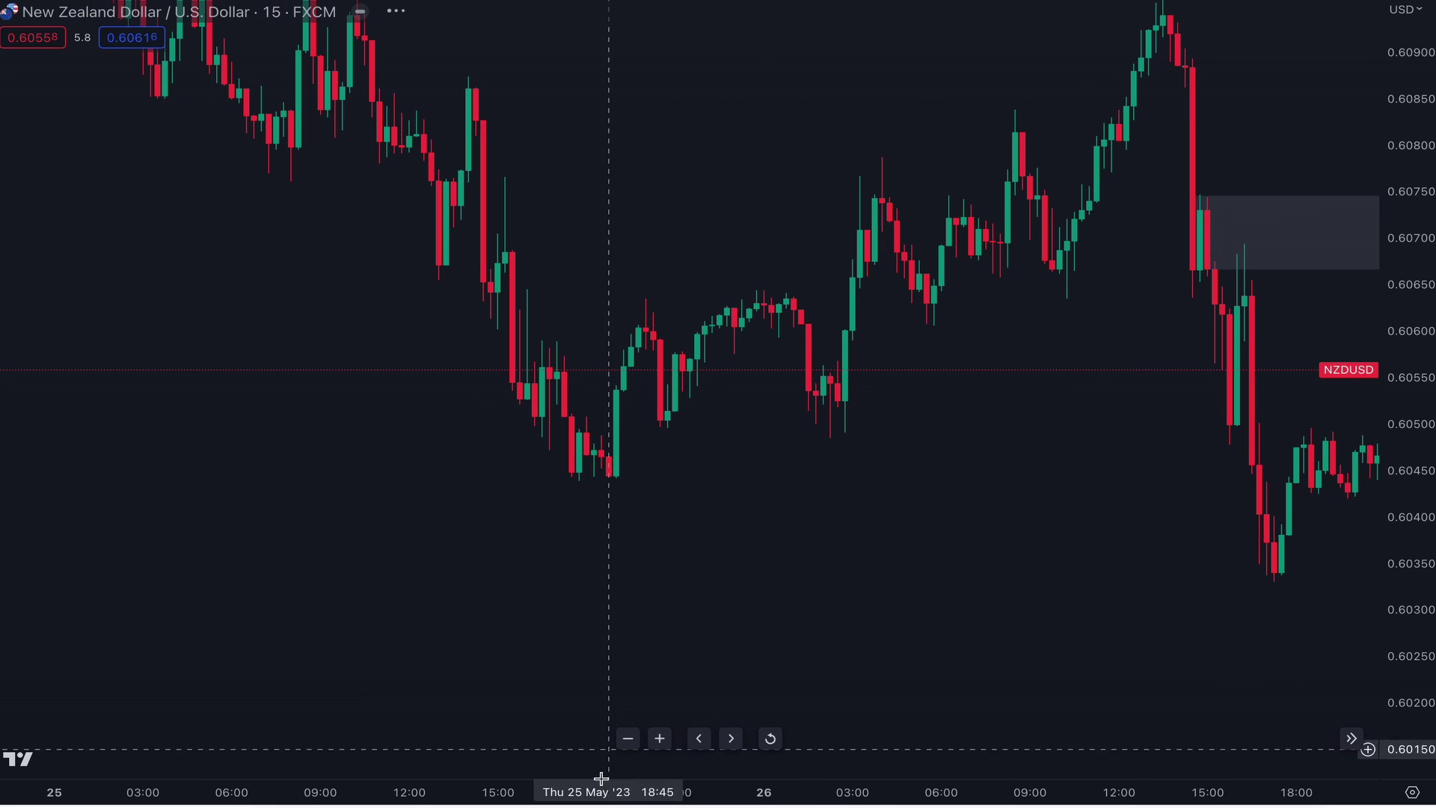
pyautogui.click(602, 806)
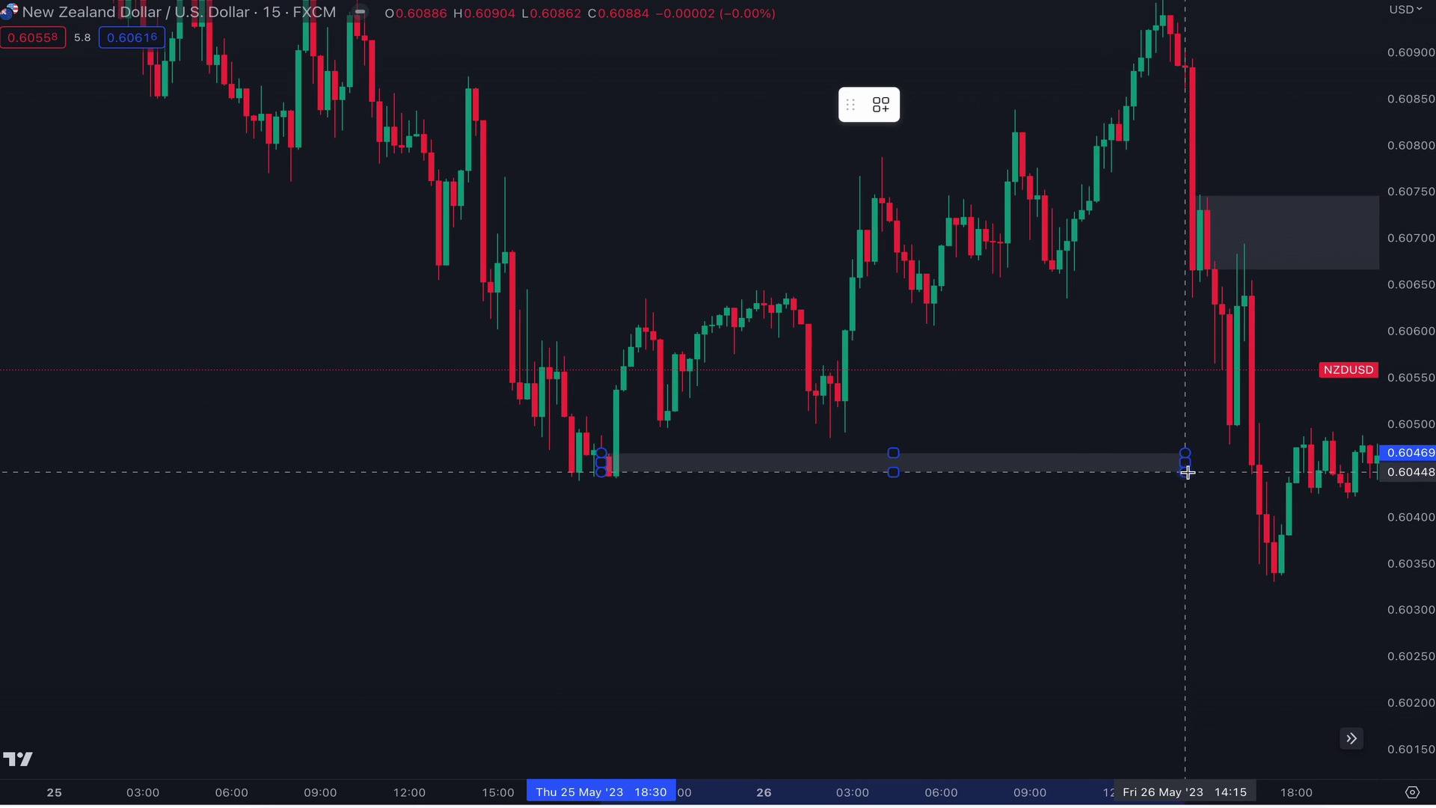
pyautogui.click(1272, 481)
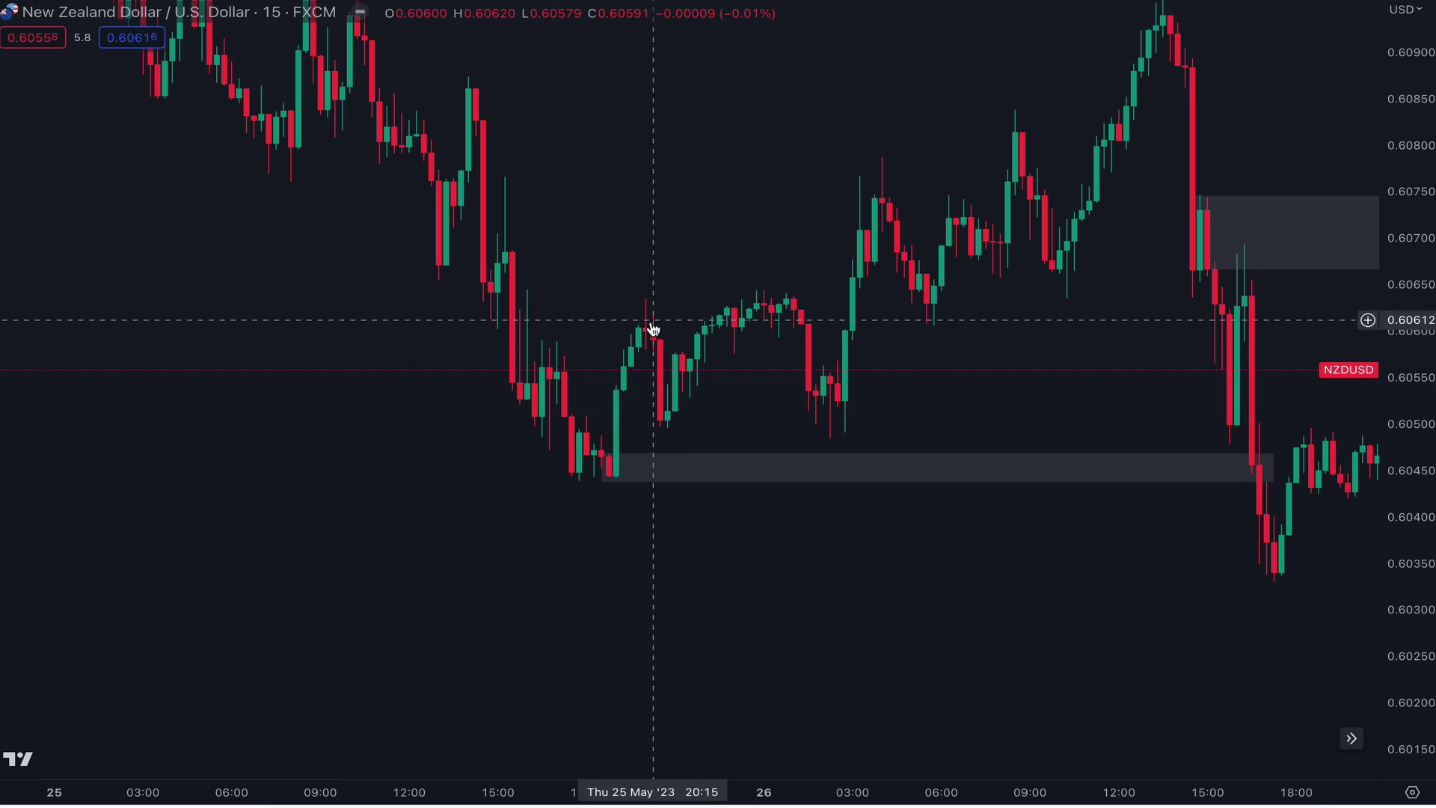
pyautogui.click(658, 338)
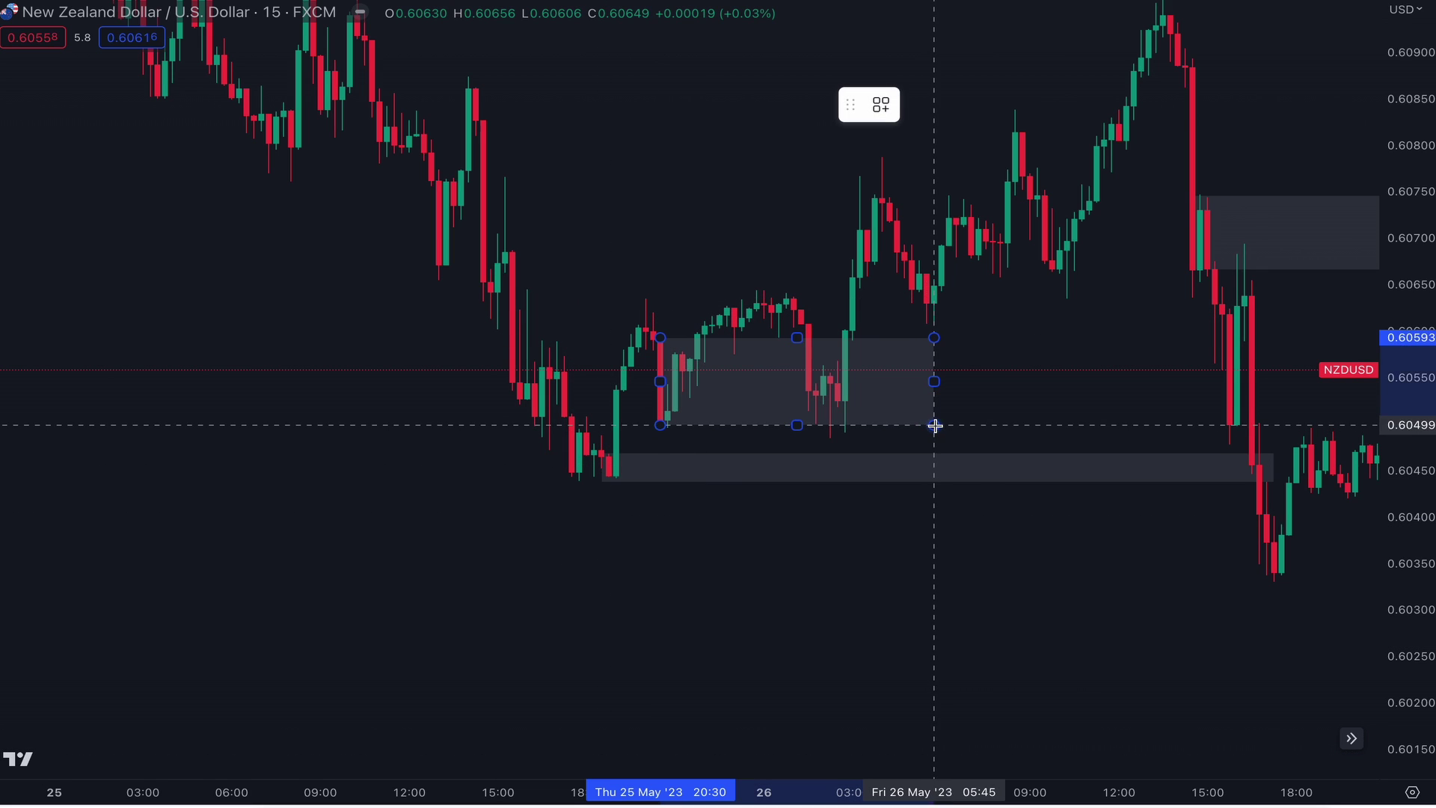
pyautogui.click(929, 426)
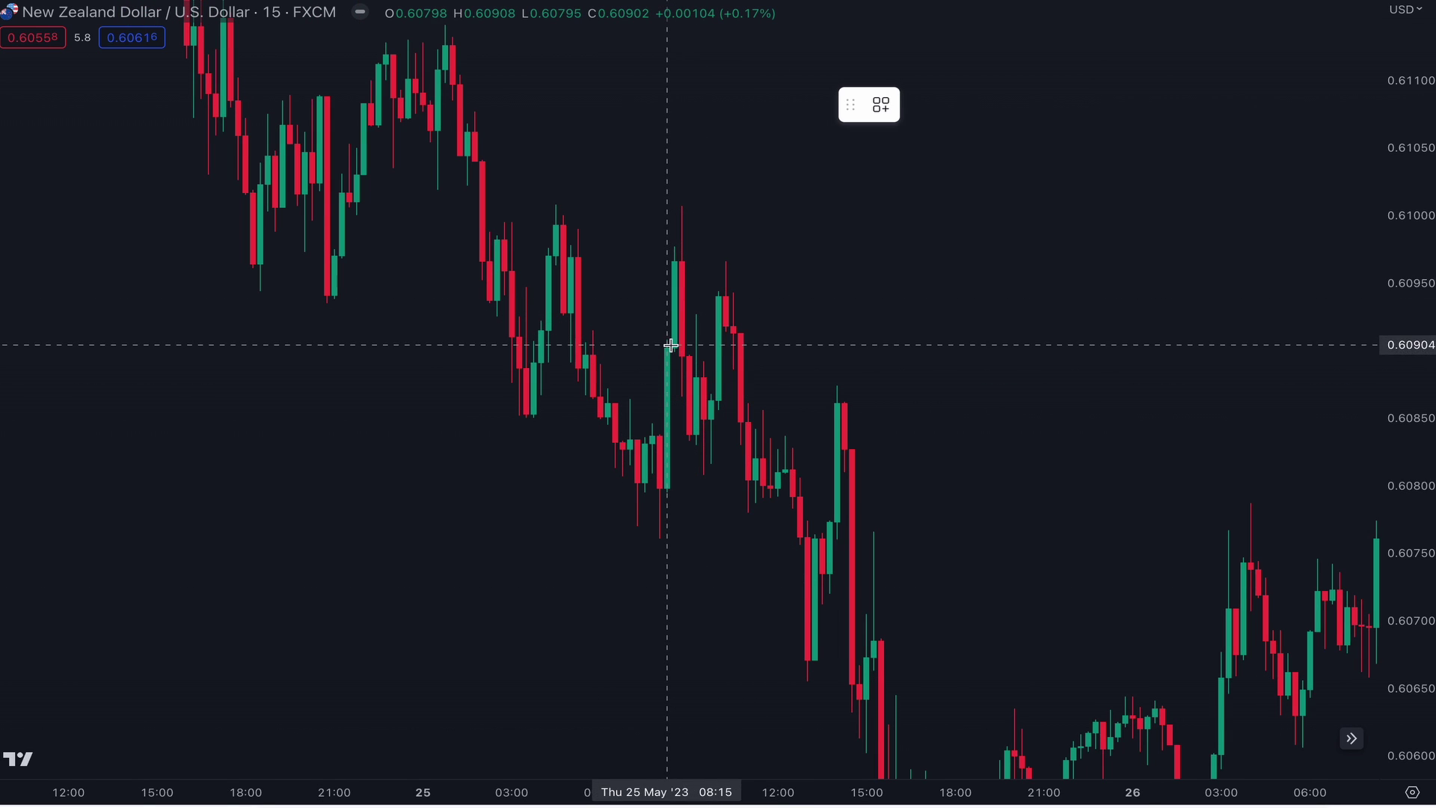
# Step: Draw zones around the 25 May morning high and the earlier highs
pyautogui.click(667, 345)
pyautogui.click(829, 204)
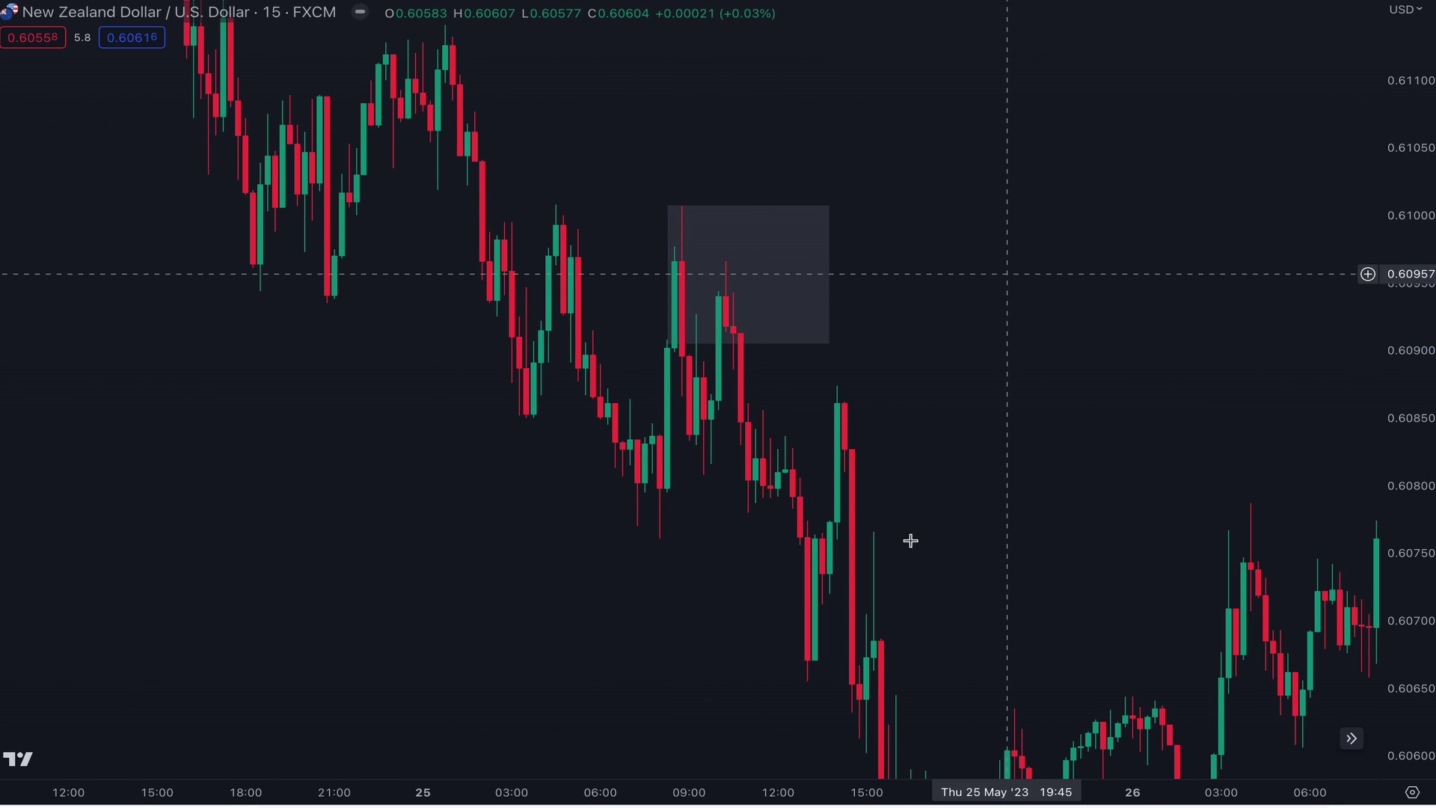
pyautogui.click(482, 297)
pyautogui.click(600, 222)
# Step: Pan back and draw a zone at the 23 May high near 0.6256–0.6262 into 24 May
pyautogui.moveTo(600, 183)
pyautogui.mouseDown()
pyautogui.moveTo(729, 301)
pyautogui.moveTo(827, 336)
pyautogui.mouseUp()
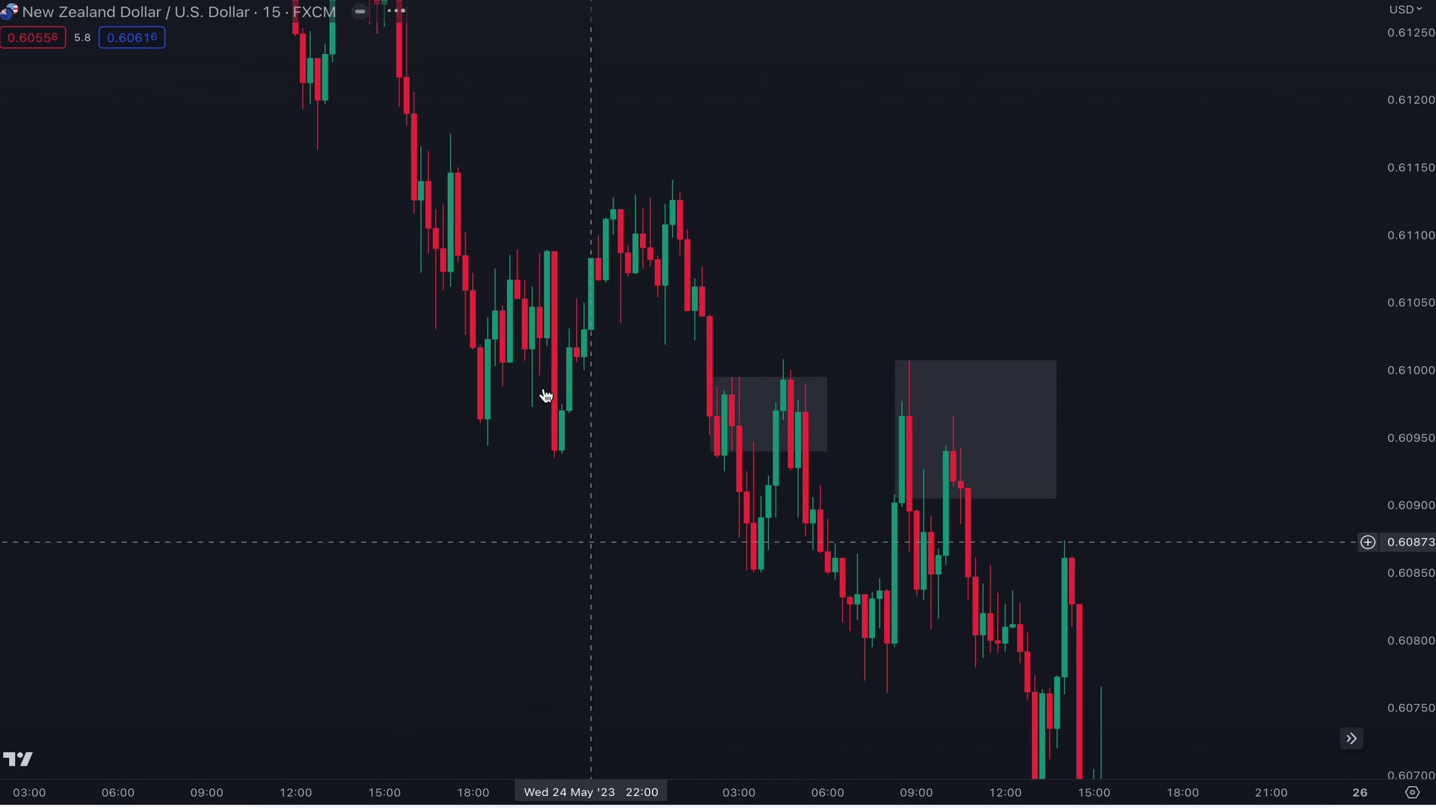
pyautogui.moveTo(545, 395); pyautogui.dragTo(701, 304)
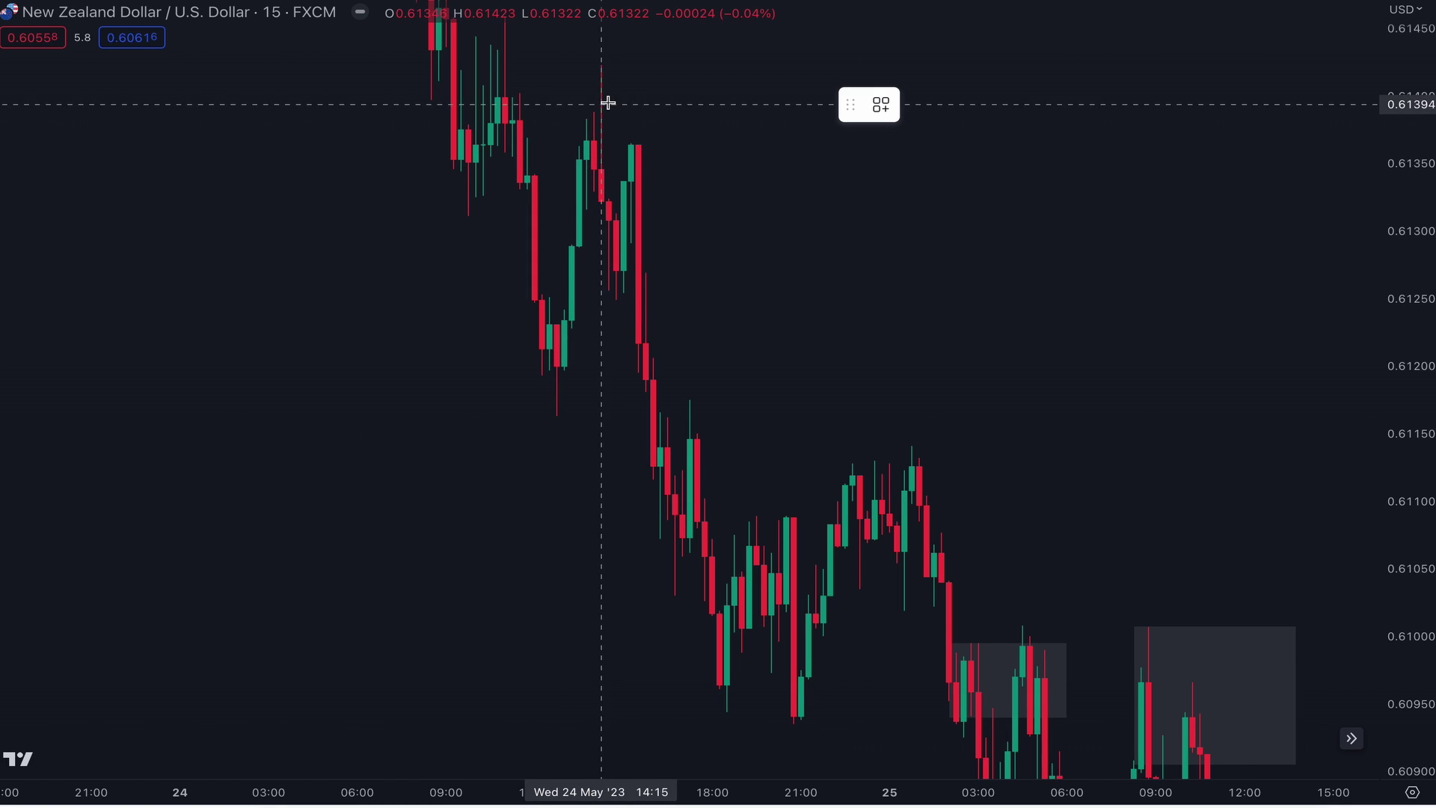
pyautogui.moveTo(516, 141); pyautogui.dragTo(1247, 670)
pyautogui.moveTo(1064, 416); pyautogui.dragTo(1101, 533)
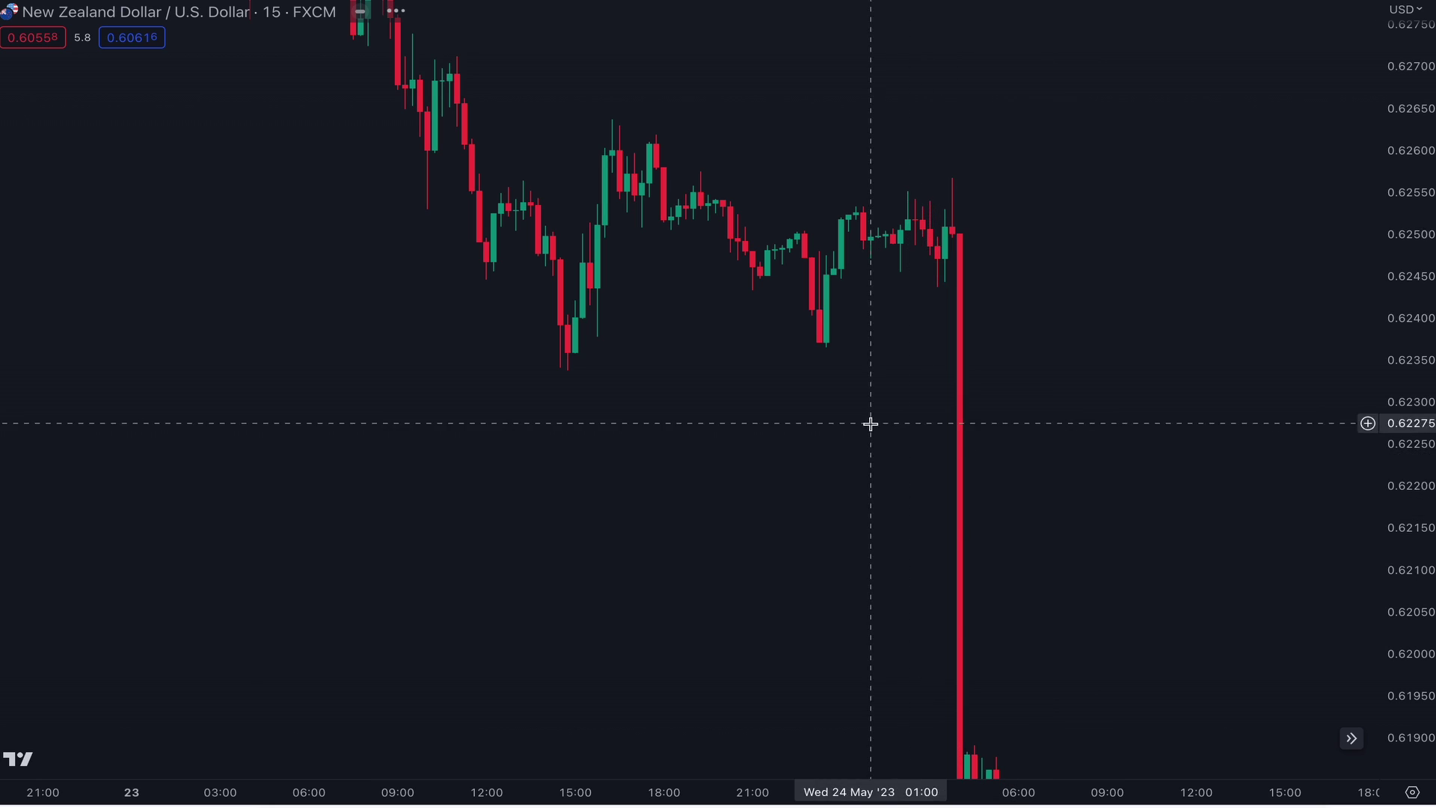
pyautogui.click(642, 183)
pyautogui.click(1048, 135)
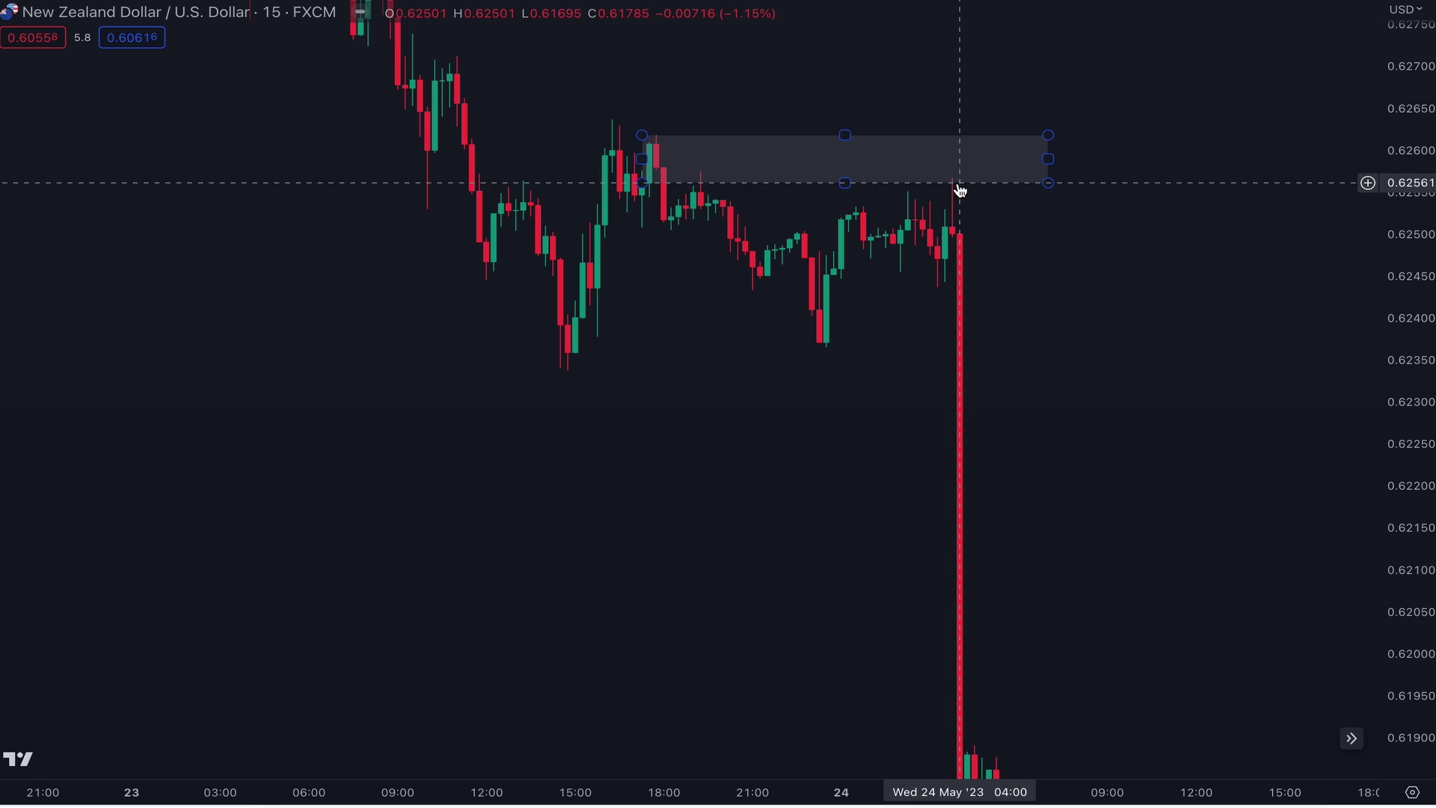
# Step: Start measuring the 24 May price drop, then cancel the measurement
pyautogui.moveTo(955, 189); pyautogui.dragTo(893, 100)
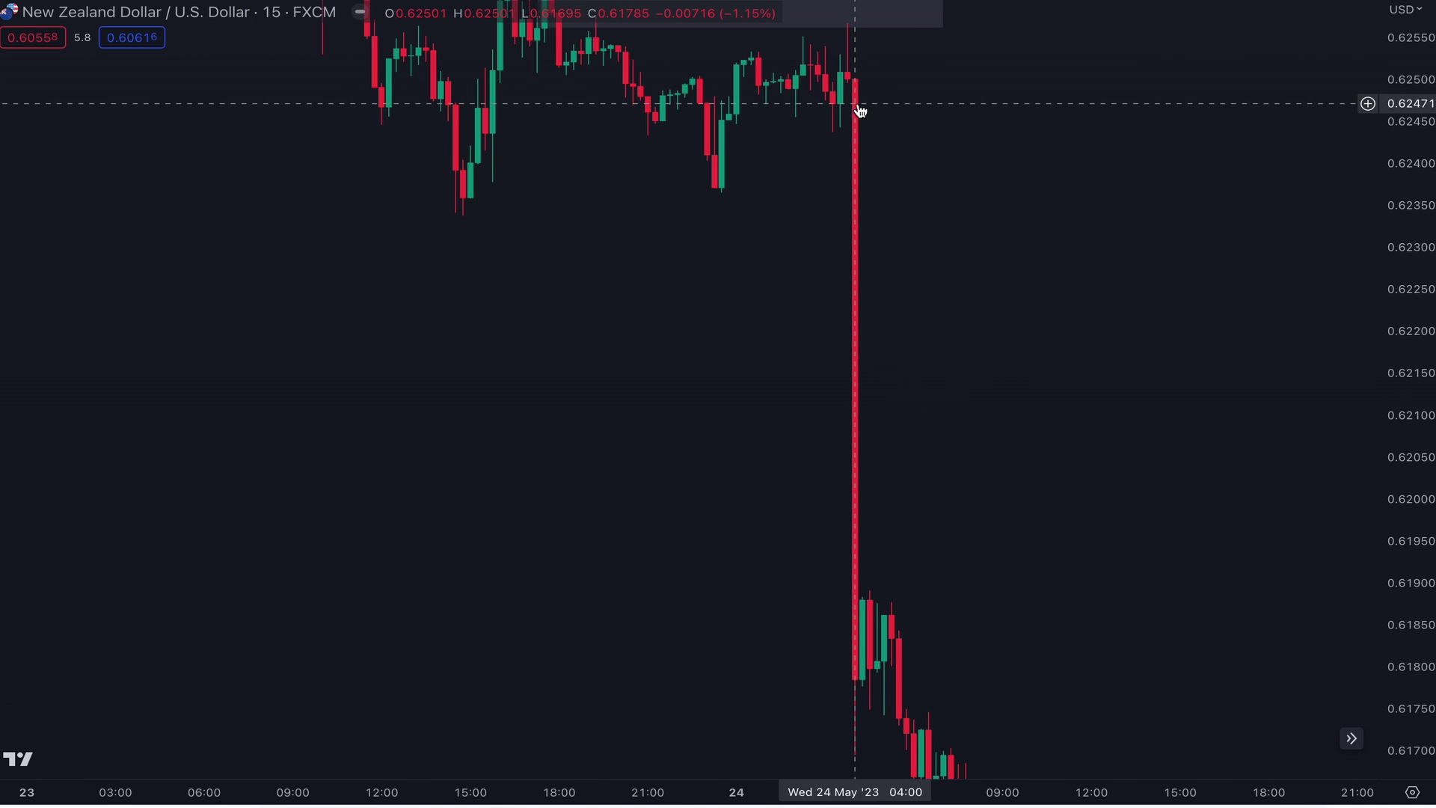
pyautogui.click(1213, 806)
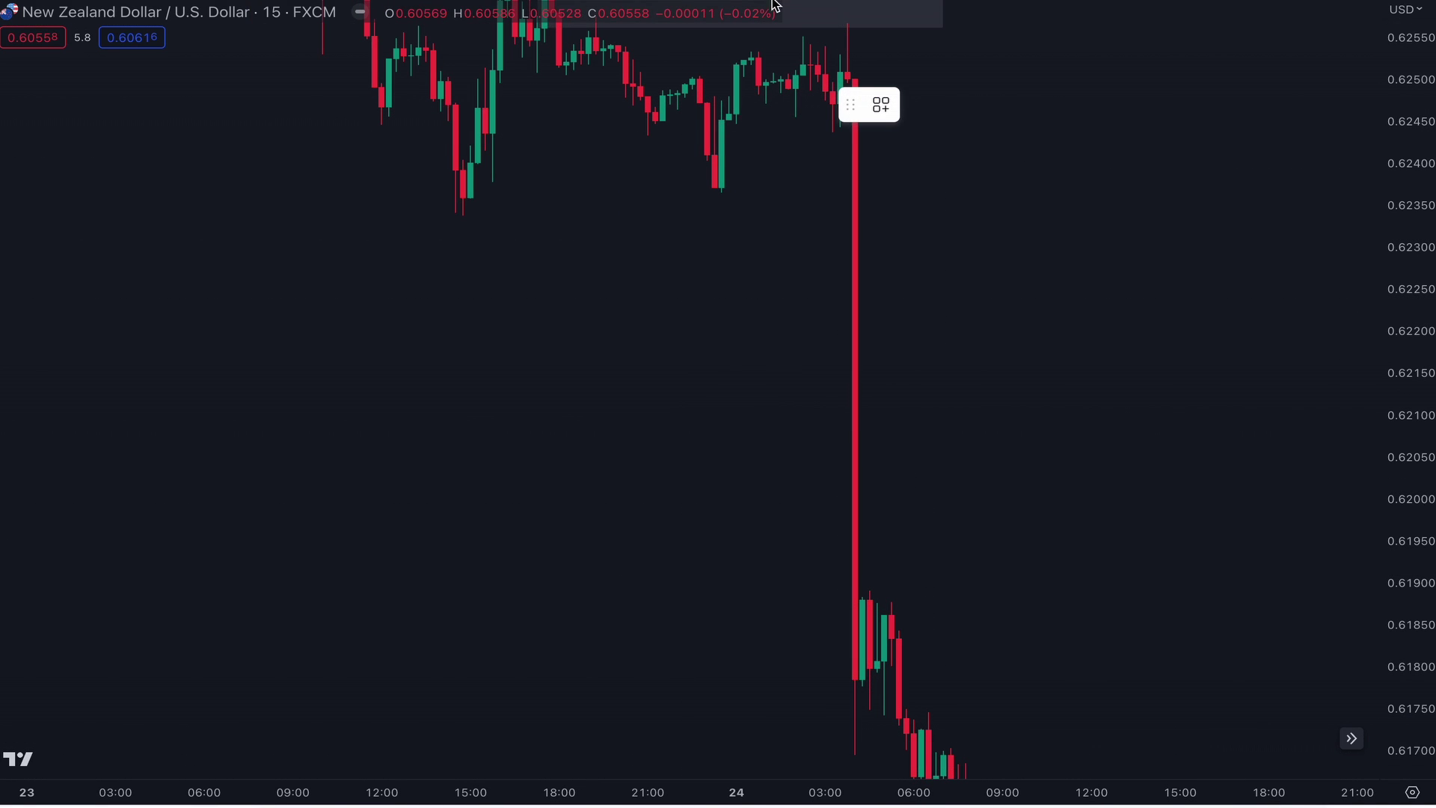
pyautogui.click(842, 27)
pyautogui.press('Escape')
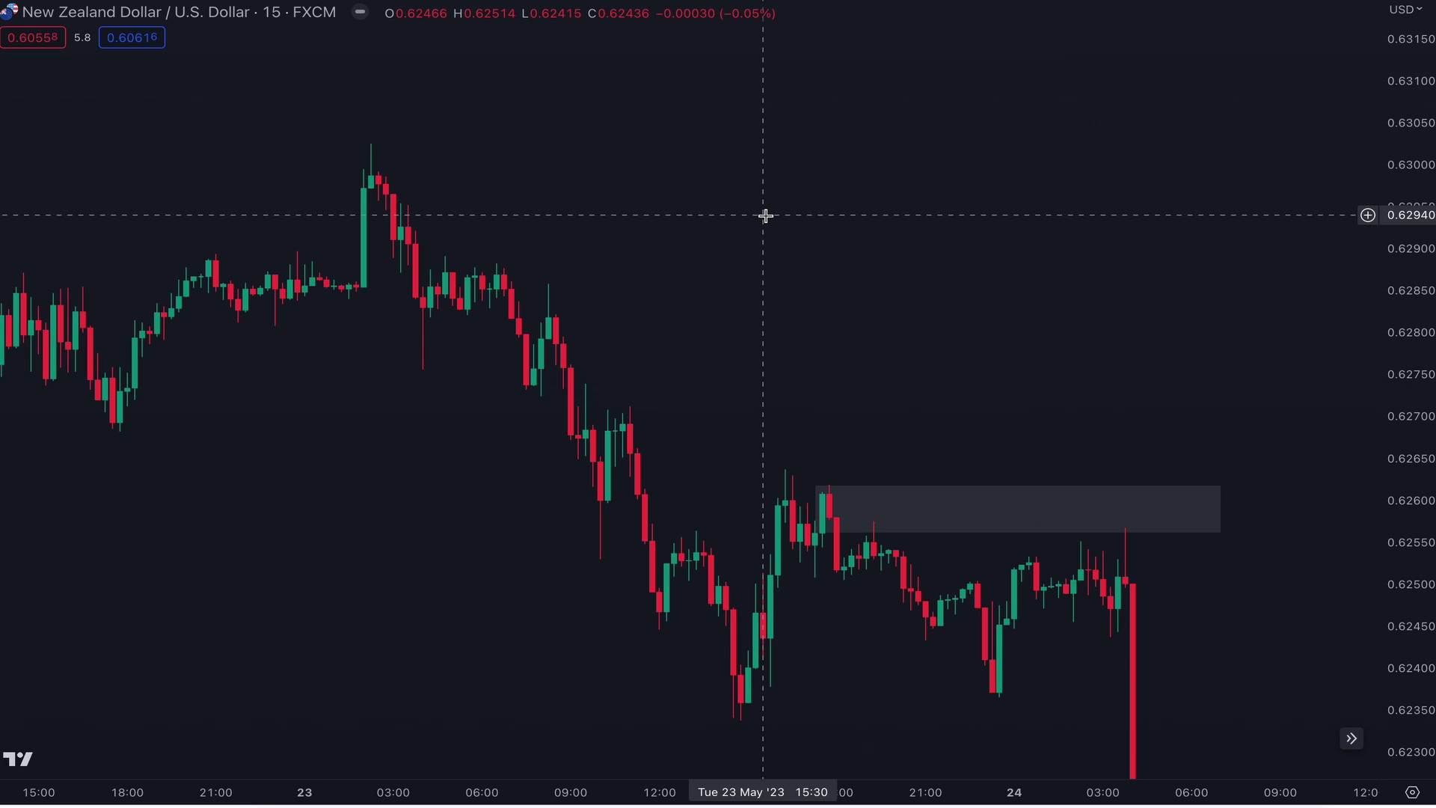
pyautogui.hscroll(-10, 898, 157)
# Step: Clear every drawing and scroll back to the 22–24 May price history
pyautogui.hscroll(5, 973, 165)
pyautogui.rightClick(904, 154)
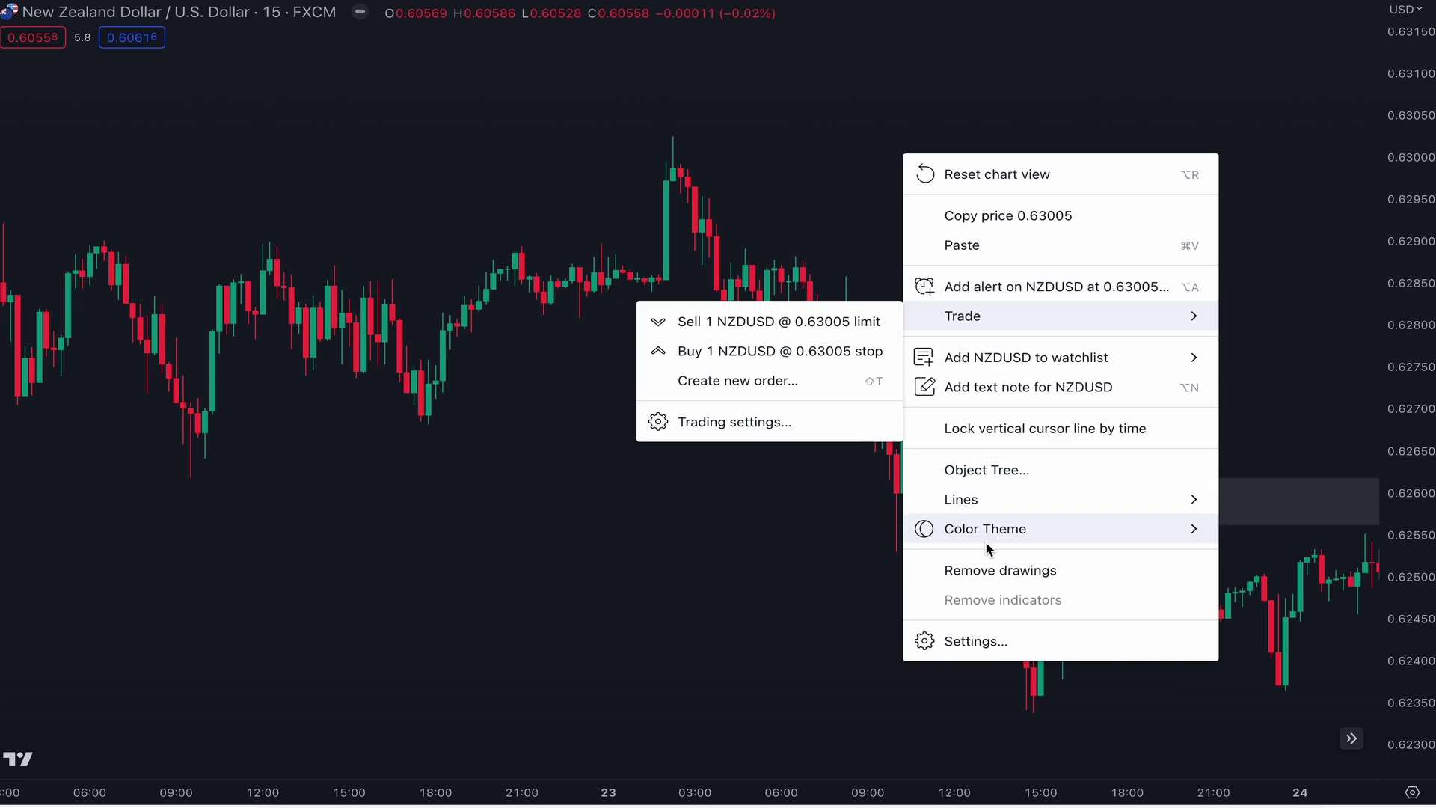
pyautogui.click(993, 571)
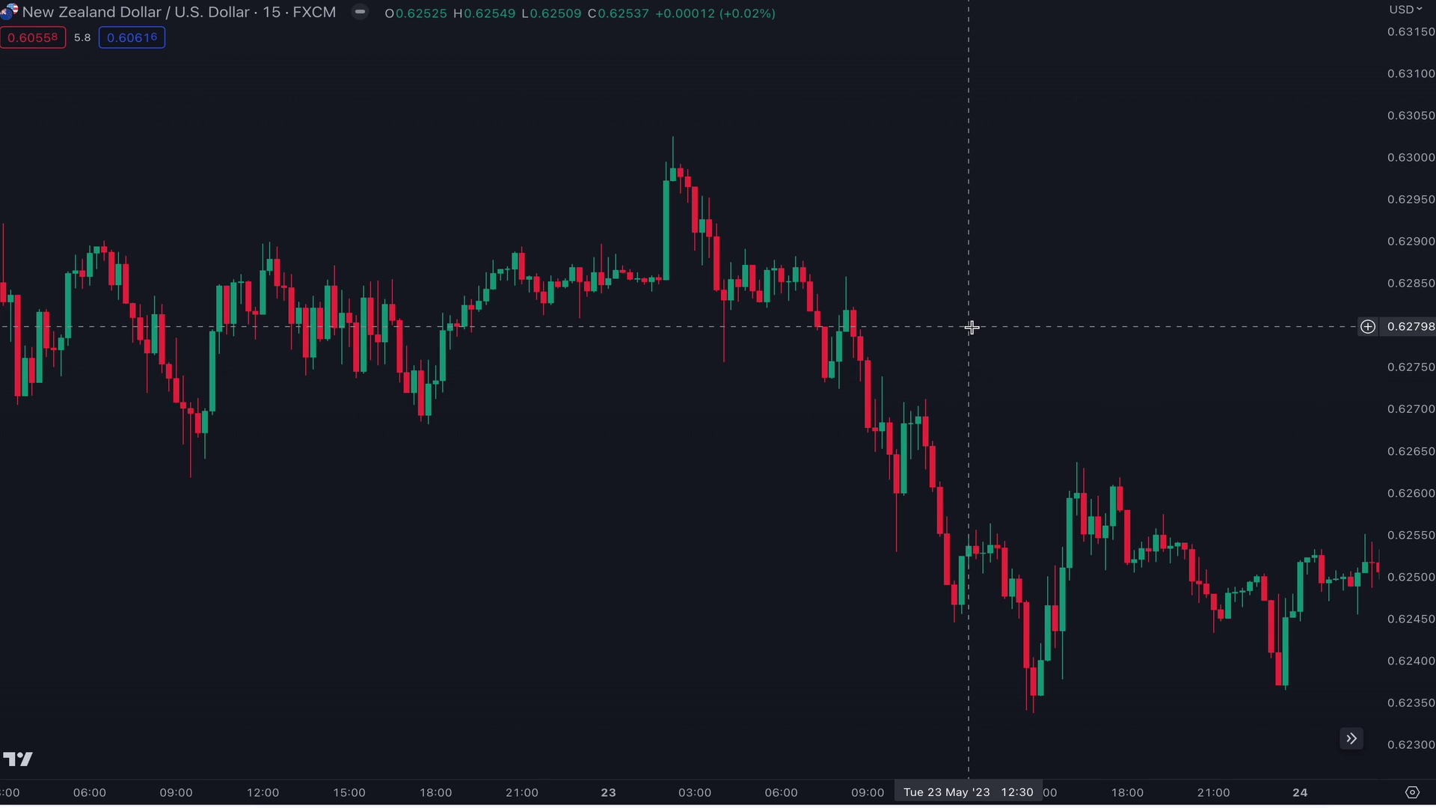
pyautogui.hscroll(-2, 772, 348)
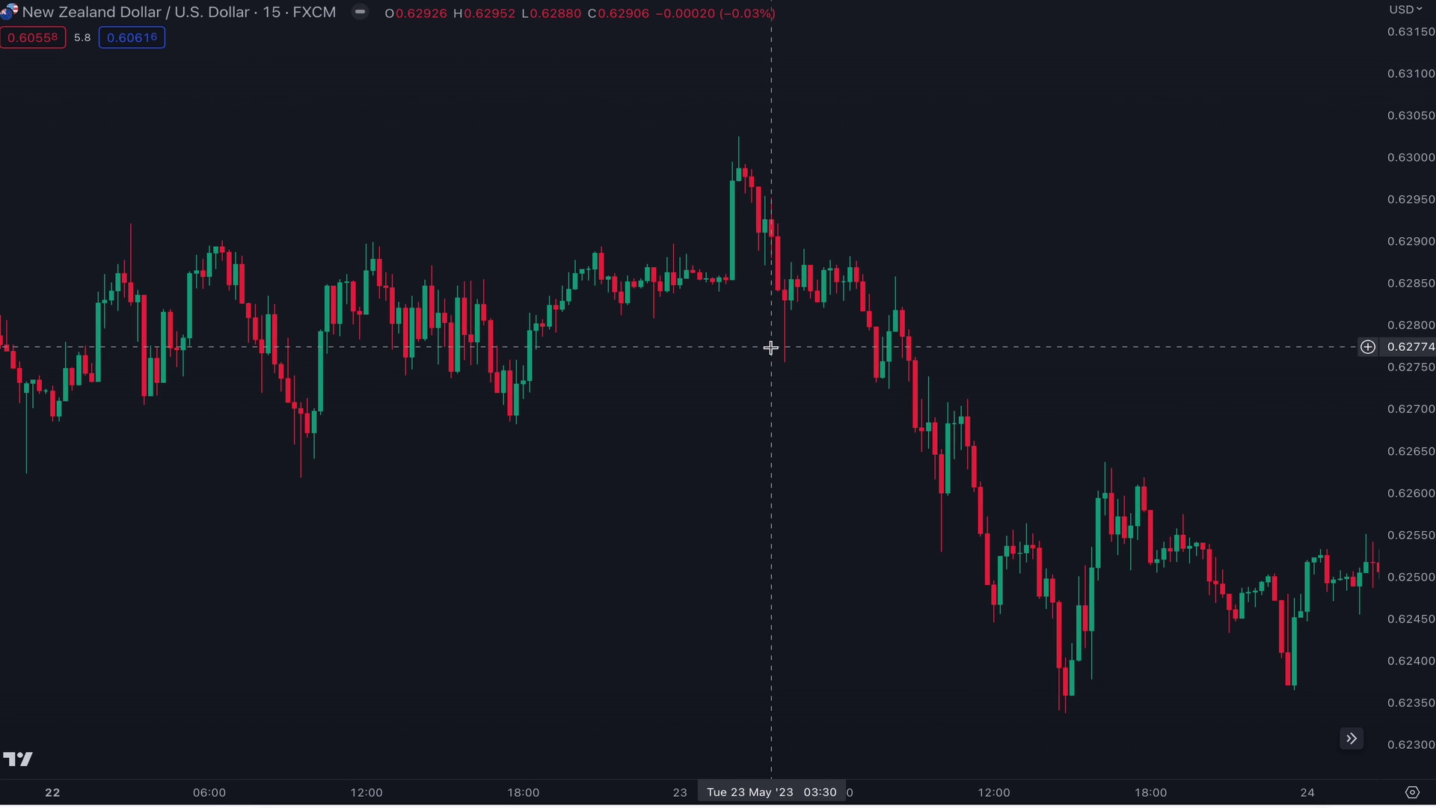